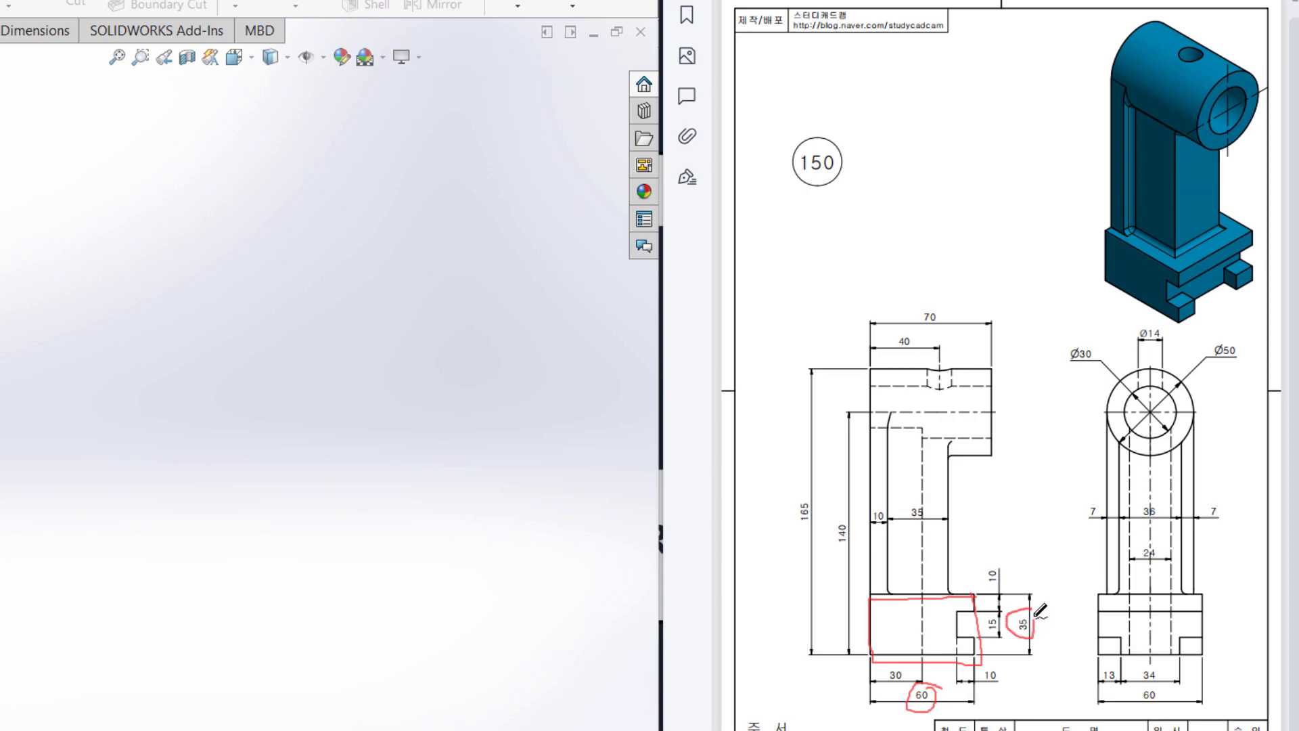
# - Examine the base block's dimensions in the drawing's front and side views, including the side slot and the bottom recess
pyautogui.moveTo(1137, 686); pyautogui.dragTo(1169, 704)
pyautogui.hotkey('ctrl', 'z')
pyautogui.hotkey('ctrl', 'z')
pyautogui.hotkey('ctrl', 'z')
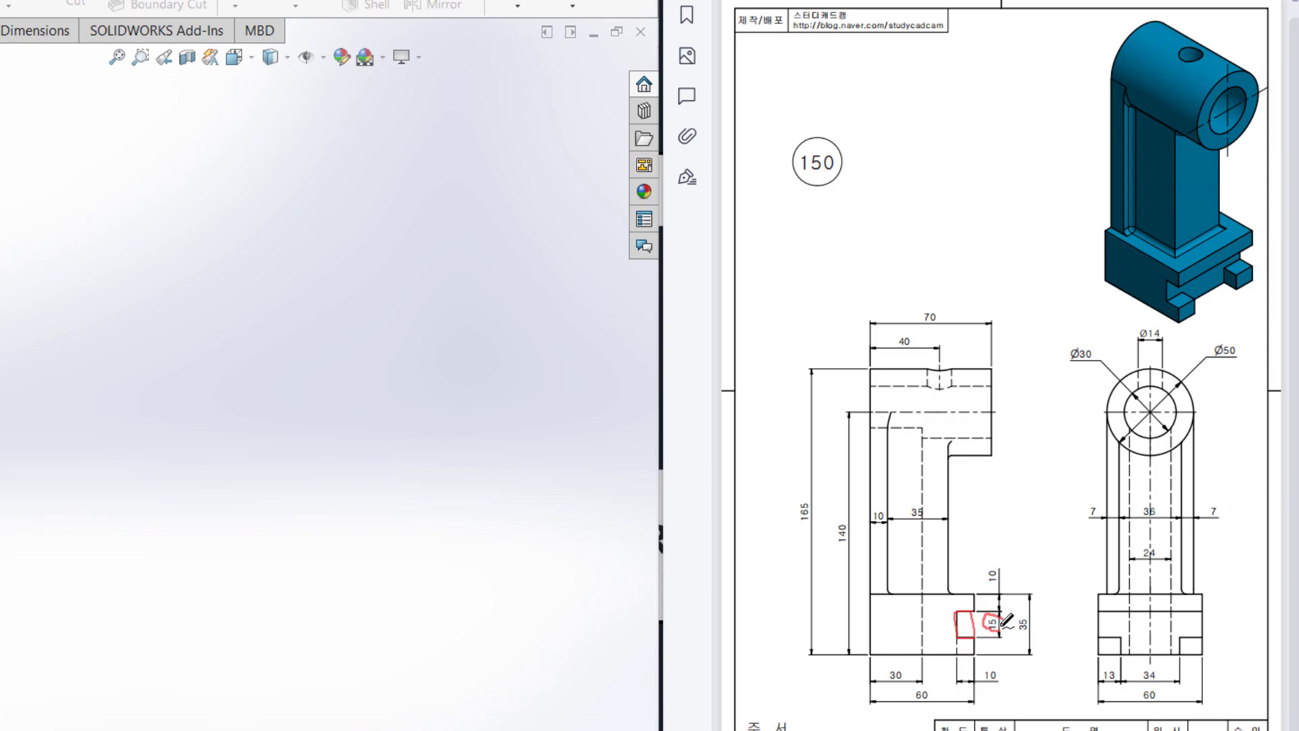
pyautogui.moveTo(991, 677); pyautogui.dragTo(996, 663)
pyautogui.moveTo(992, 559)
pyautogui.mouseDown()
pyautogui.moveTo(1005, 589)
pyautogui.moveTo(998, 567)
pyautogui.mouseUp()
pyautogui.moveTo(1100, 607); pyautogui.dragTo(1200, 600)
pyautogui.moveTo(1116, 636)
pyautogui.mouseDown()
pyautogui.moveTo(1209, 628)
pyautogui.moveTo(1168, 611)
pyautogui.moveTo(1099, 613)
pyautogui.mouseUp()
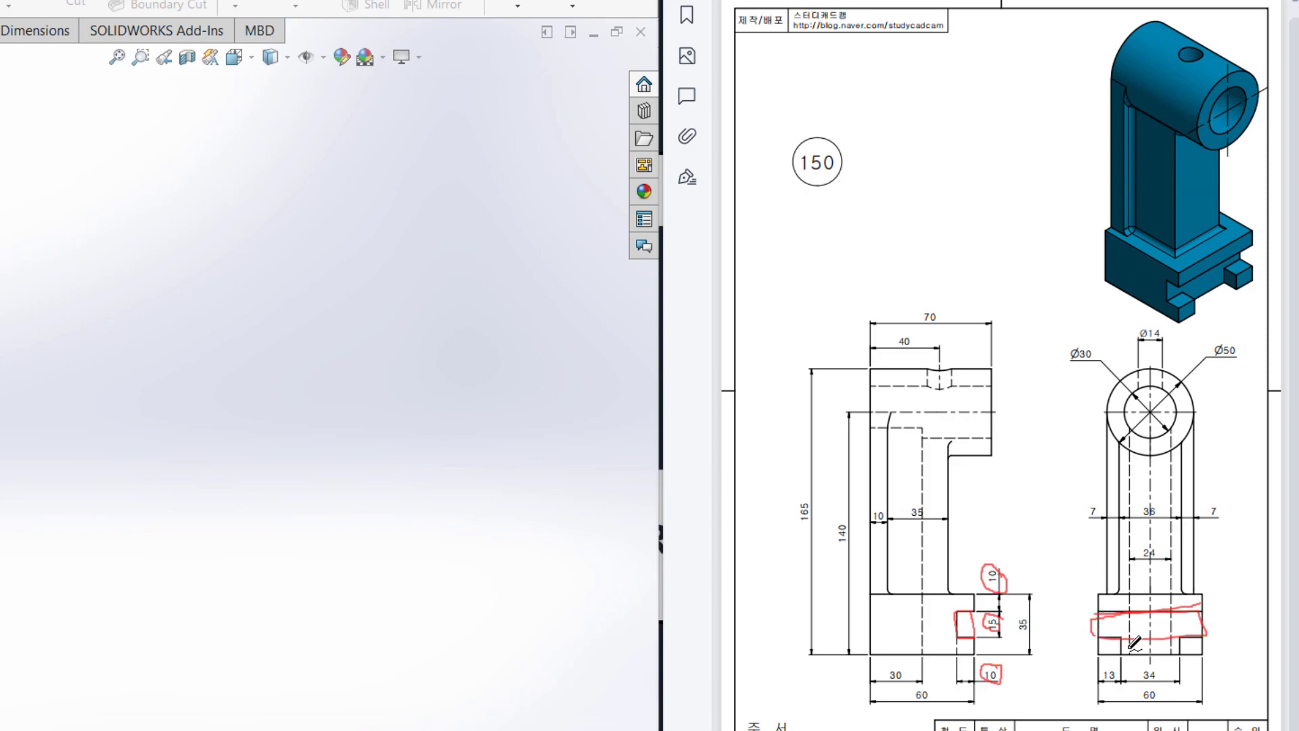
pyautogui.hotkey('ctrl', 'z')
pyautogui.hotkey('ctrl', 'z')
pyautogui.hotkey('ctrl', 'z')
pyautogui.hotkey('ctrl', 'z')
pyautogui.hotkey('ctrl', 'z')
pyautogui.hotkey('ctrl', 'z')
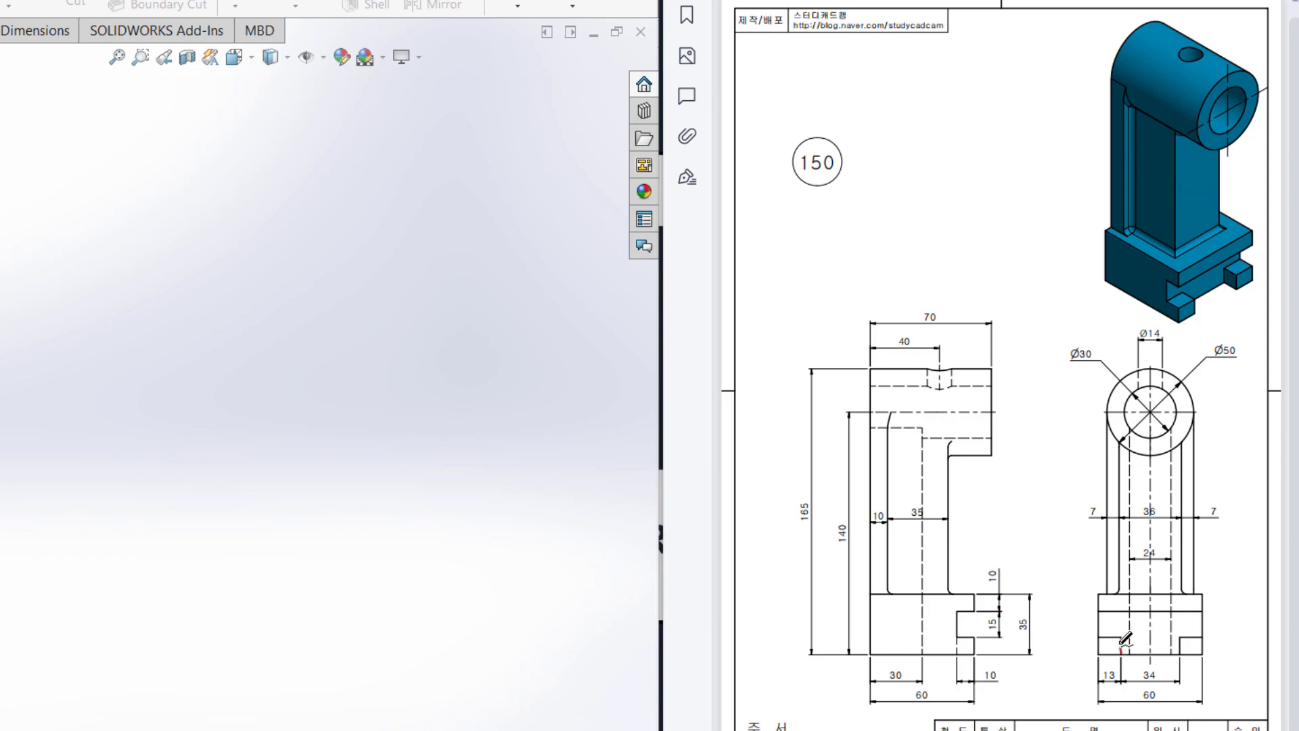
pyautogui.moveTo(1133, 634)
pyautogui.mouseDown()
pyautogui.moveTo(1178, 633)
pyautogui.moveTo(1155, 654)
pyautogui.mouseUp()
pyautogui.moveTo(997, 561)
pyautogui.mouseDown()
pyautogui.moveTo(1002, 592)
pyautogui.moveTo(1019, 587)
pyautogui.mouseUp()
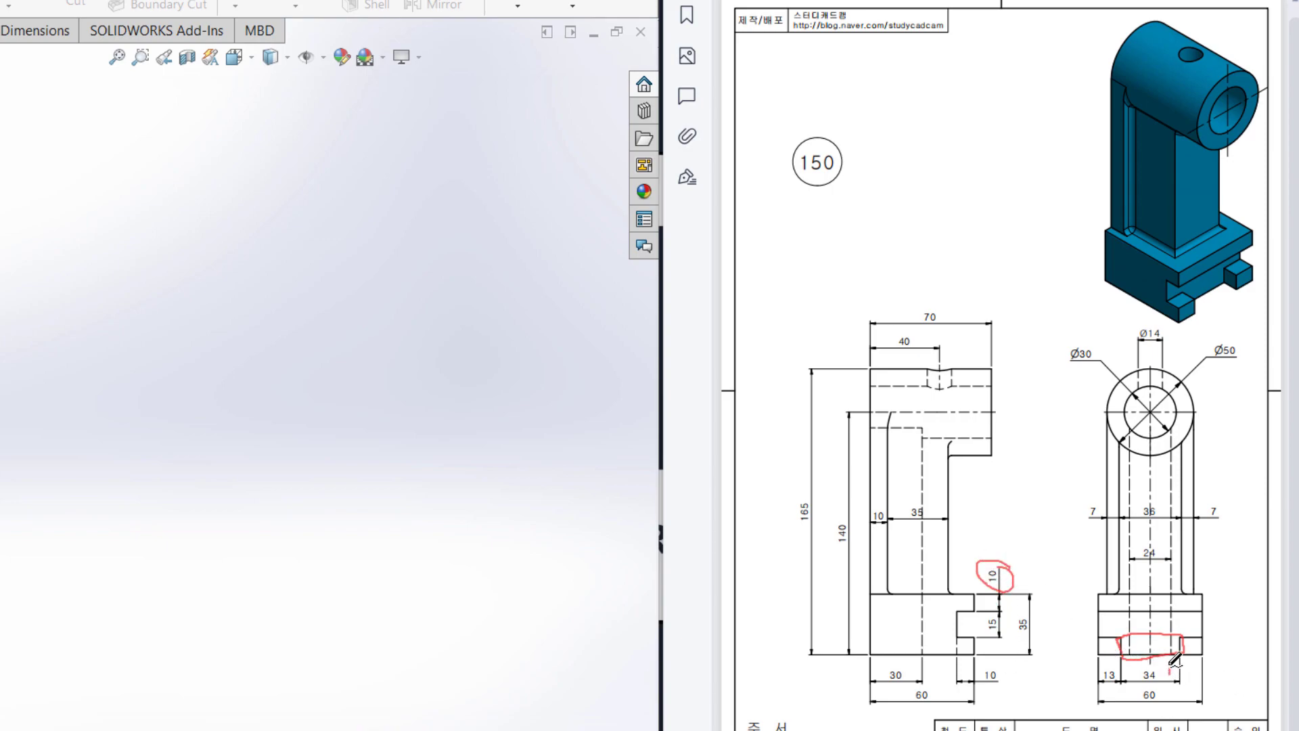
pyautogui.moveTo(1143, 672); pyautogui.dragTo(1171, 668)
pyautogui.moveTo(997, 661)
pyautogui.mouseDown()
pyautogui.moveTo(1005, 695)
pyautogui.moveTo(1010, 660)
pyautogui.mouseUp()
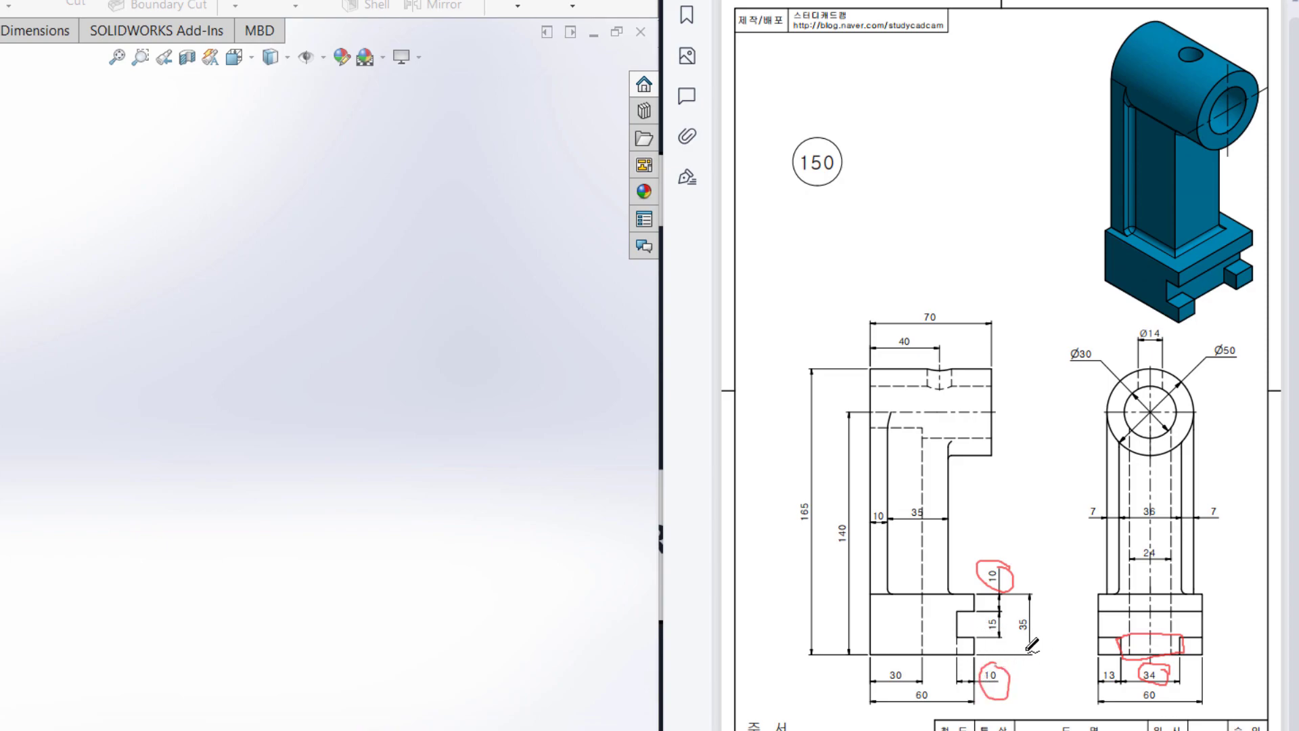
pyautogui.hotkey('ctrl', 'z')
pyautogui.hotkey('ctrl', 'z')
pyautogui.hotkey('ctrl', 'z')
pyautogui.hotkey('ctrl', 'z')
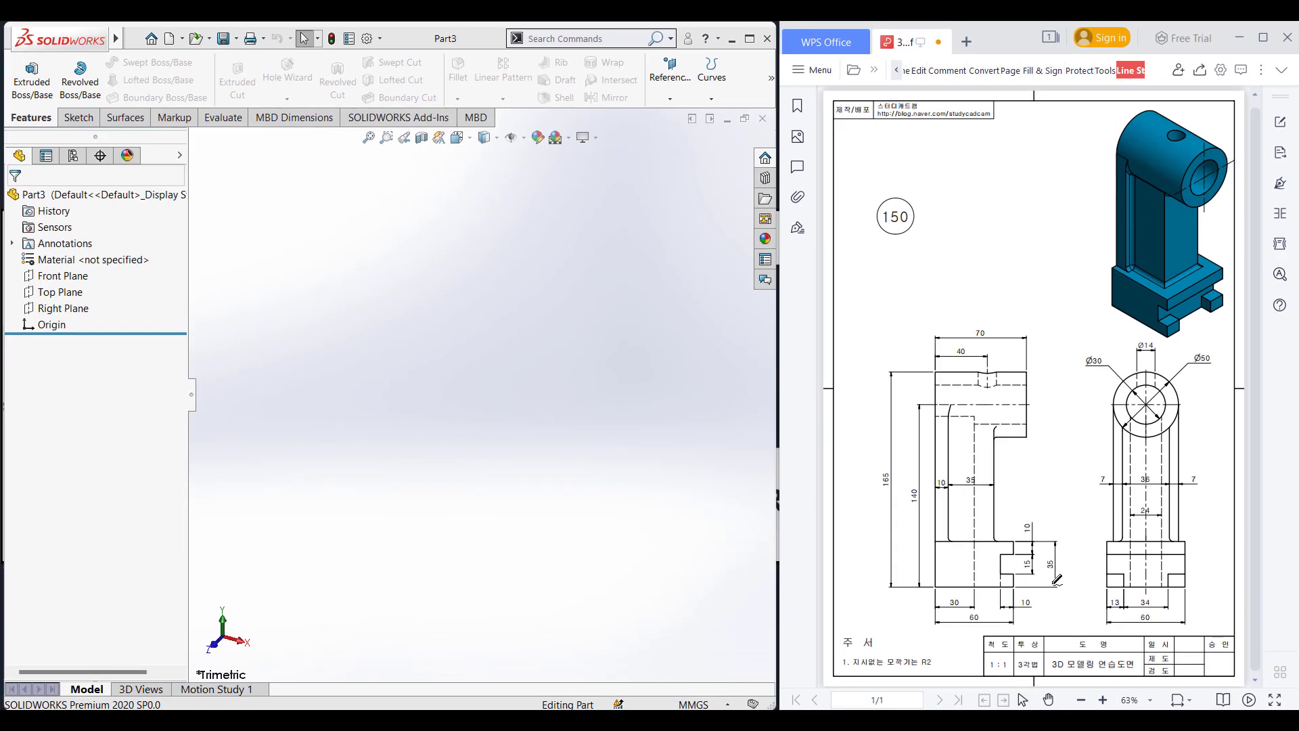
# - Sketch a corner rectangle on the Front Plane starting at the origin, 60 mm wide and 35 mm high
pyautogui.rightClick(81, 277)
pyautogui.click(92, 256)
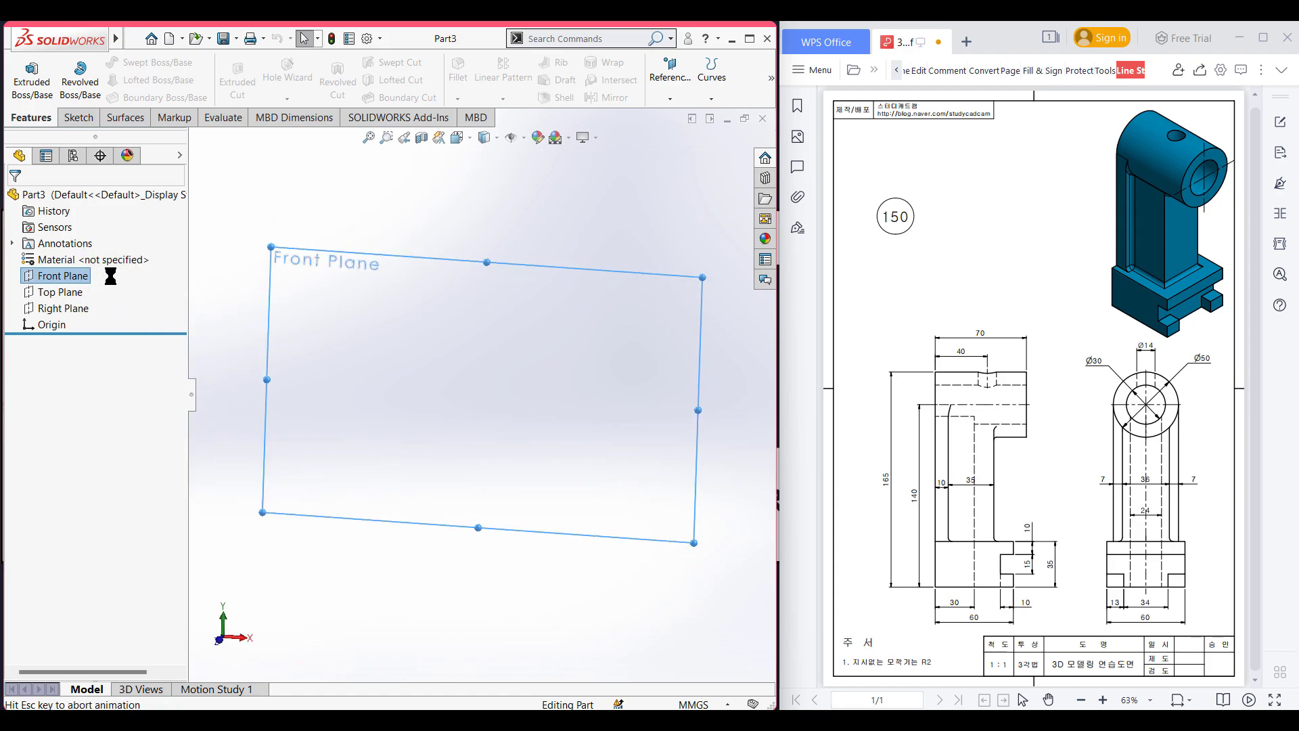
pyautogui.click(143, 82)
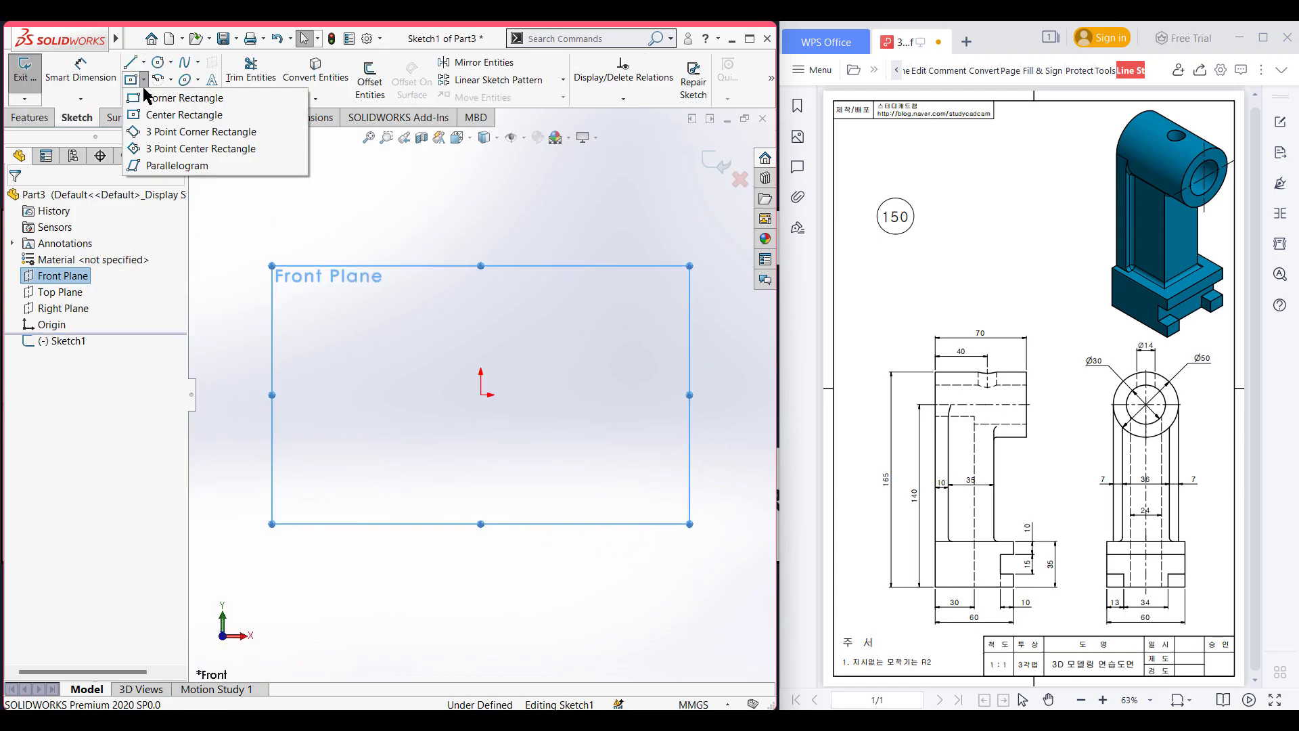
pyautogui.click(155, 99)
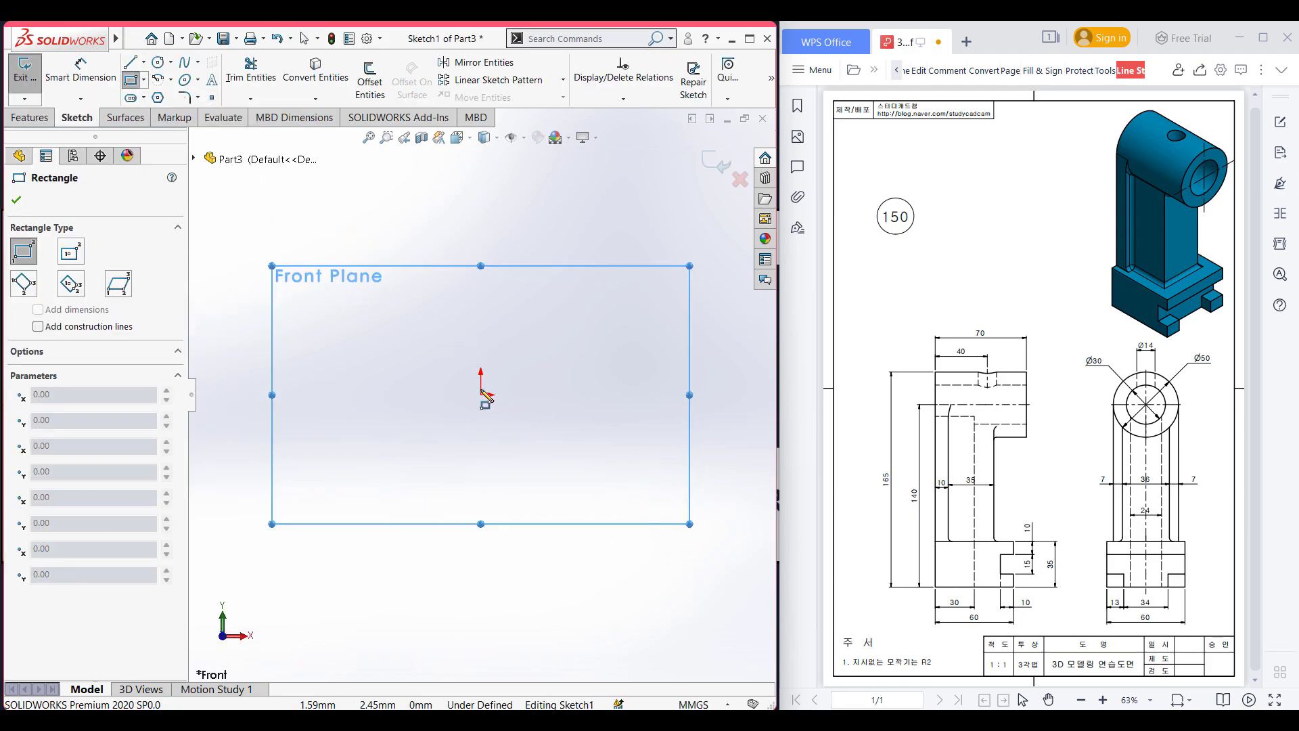
pyautogui.click(480, 394)
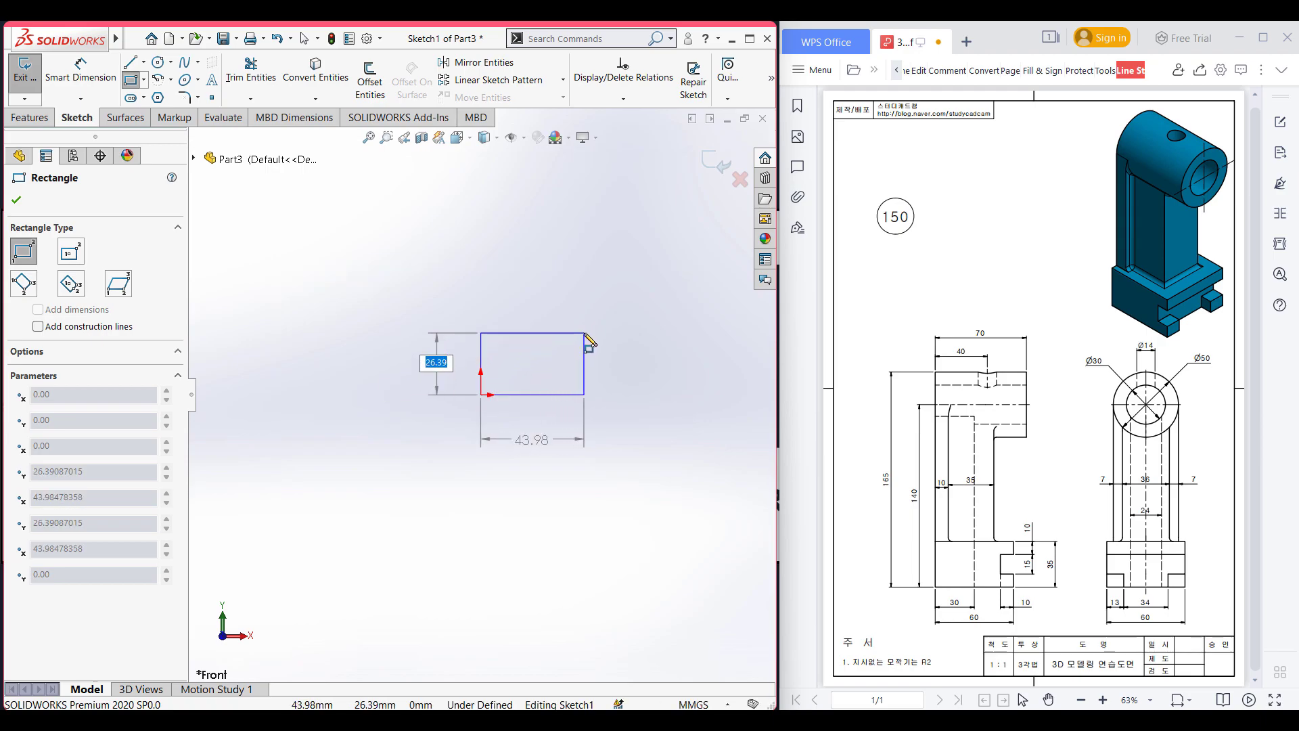
pyautogui.press('Tab')
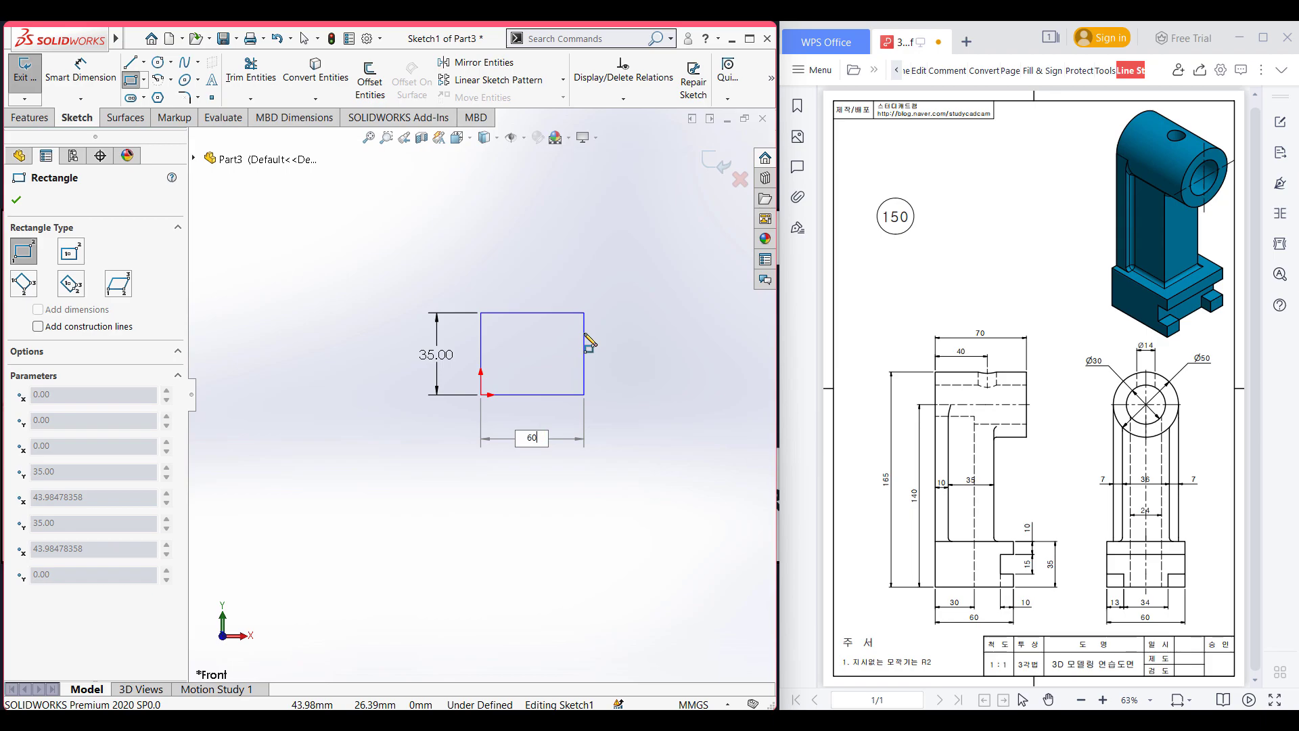
pyautogui.press('Return')
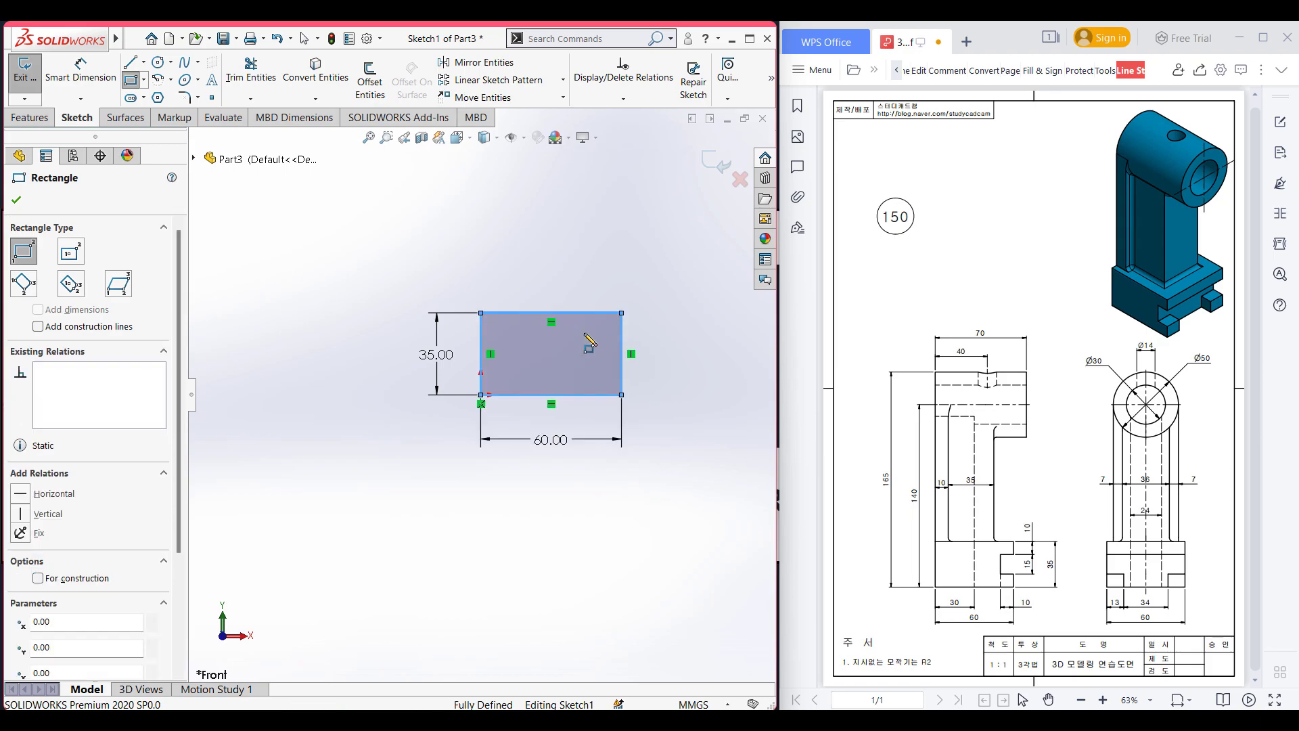
# - Extrude the rectangle 60 mm as a boss with the Mid Plane end condition
pyautogui.hotkey('ctrl', '7')
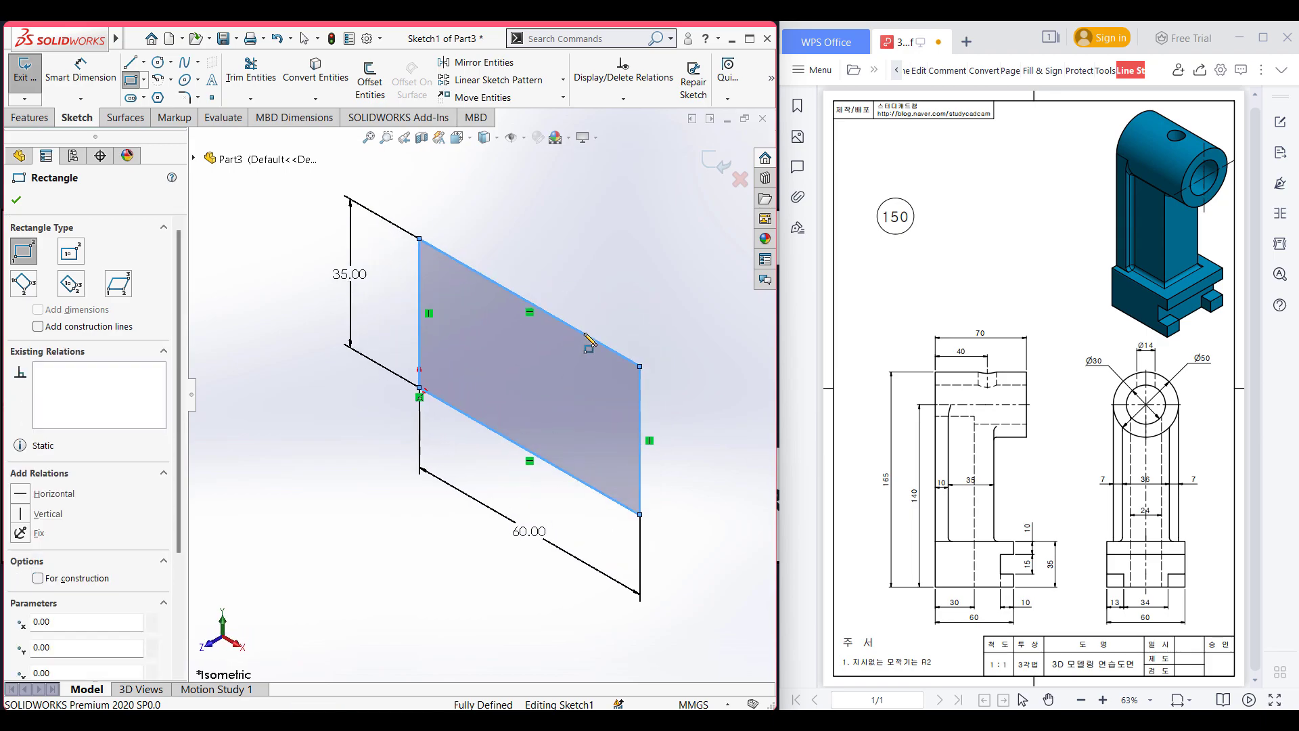
pyautogui.click(27, 117)
pyautogui.click(34, 81)
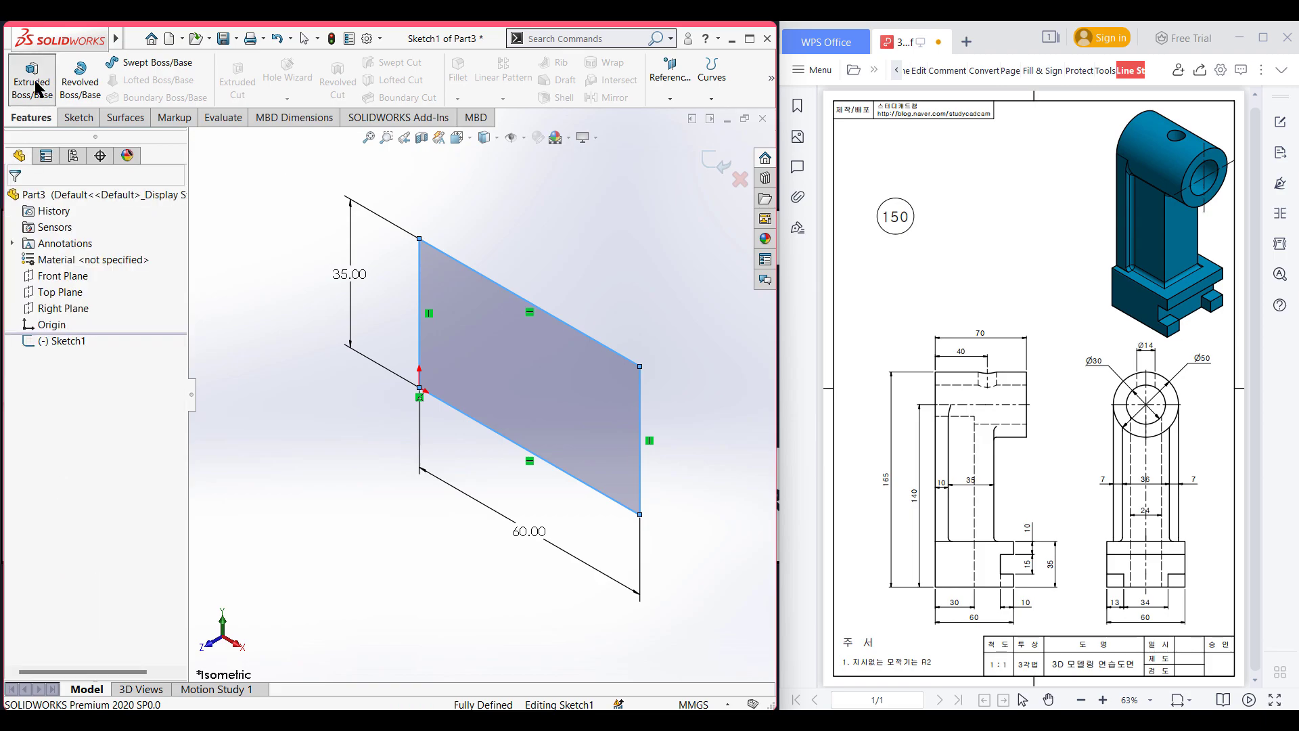
pyautogui.write('60')
pyautogui.press('Return')
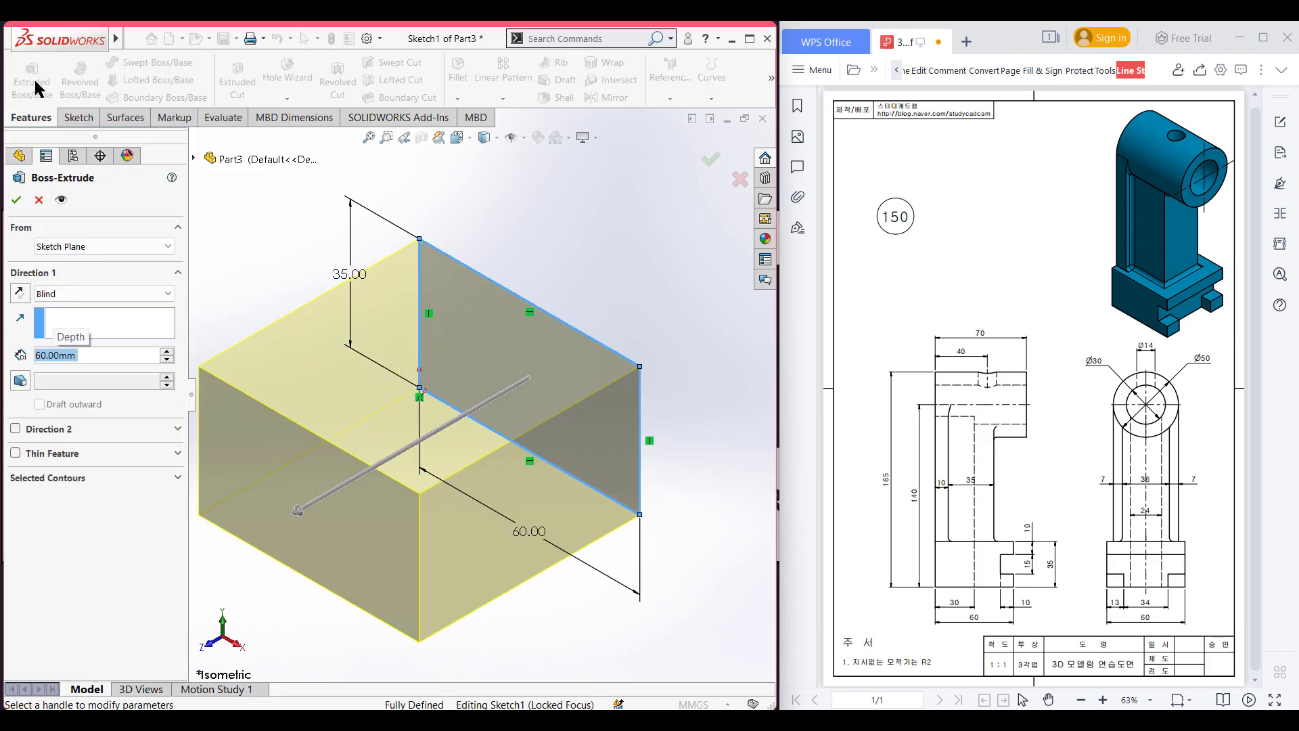
pyautogui.click(162, 293)
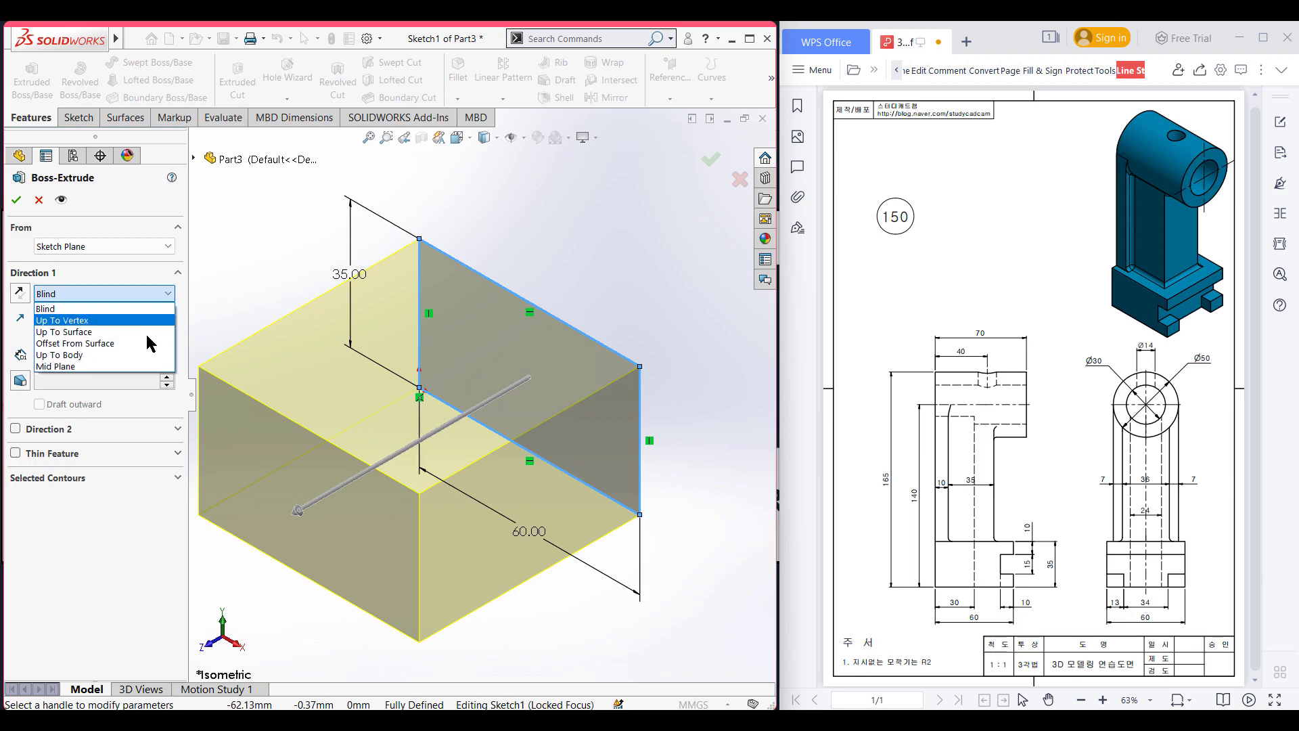
pyautogui.click(142, 366)
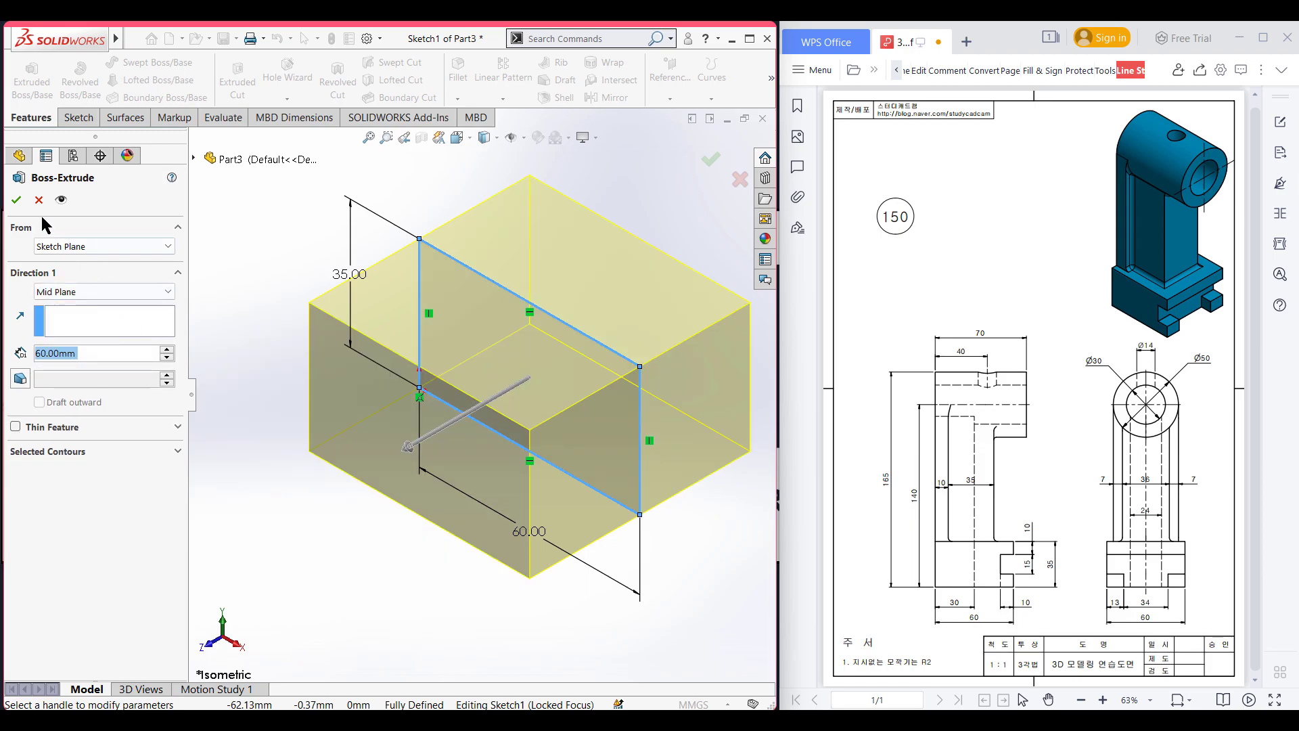
pyautogui.click(16, 199)
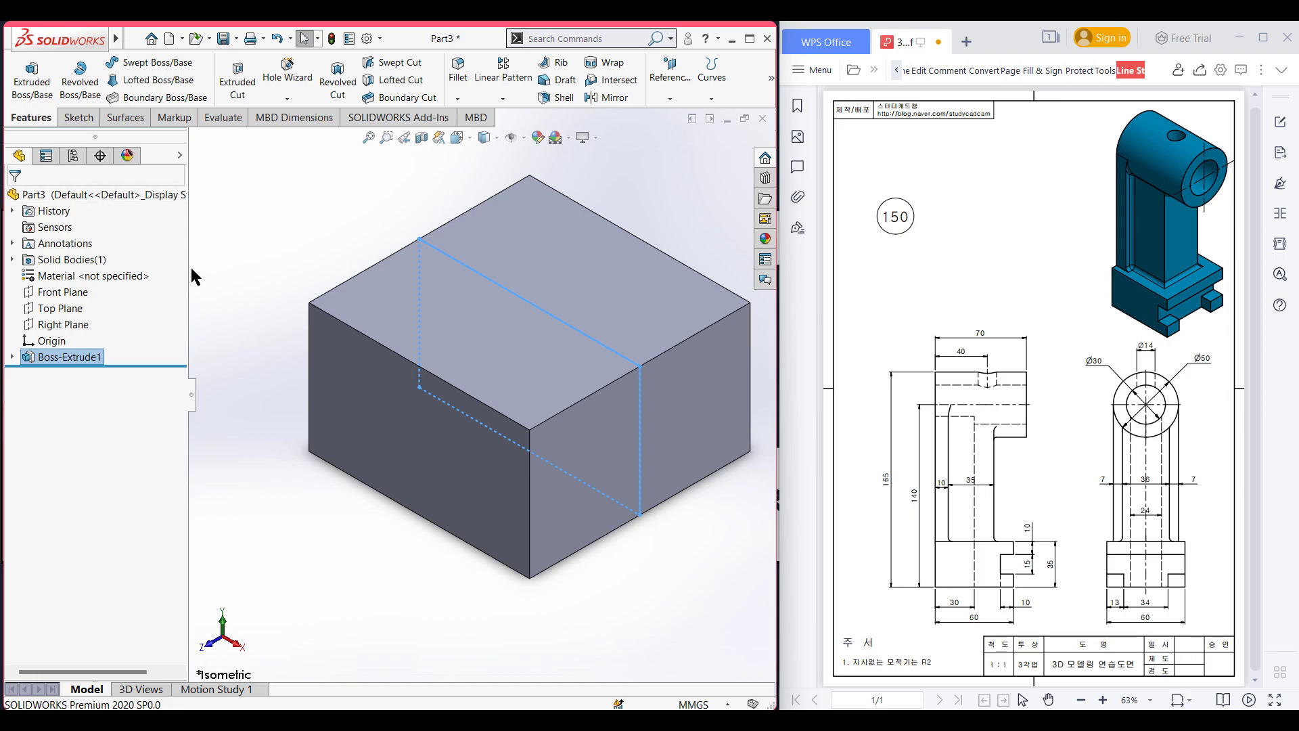
# - Sketch a rectangle 10 mm wide and 15 mm high on the Front Plane, inward from the block's right edge
pyautogui.click(59, 293)
pyautogui.rightClick(59, 293)
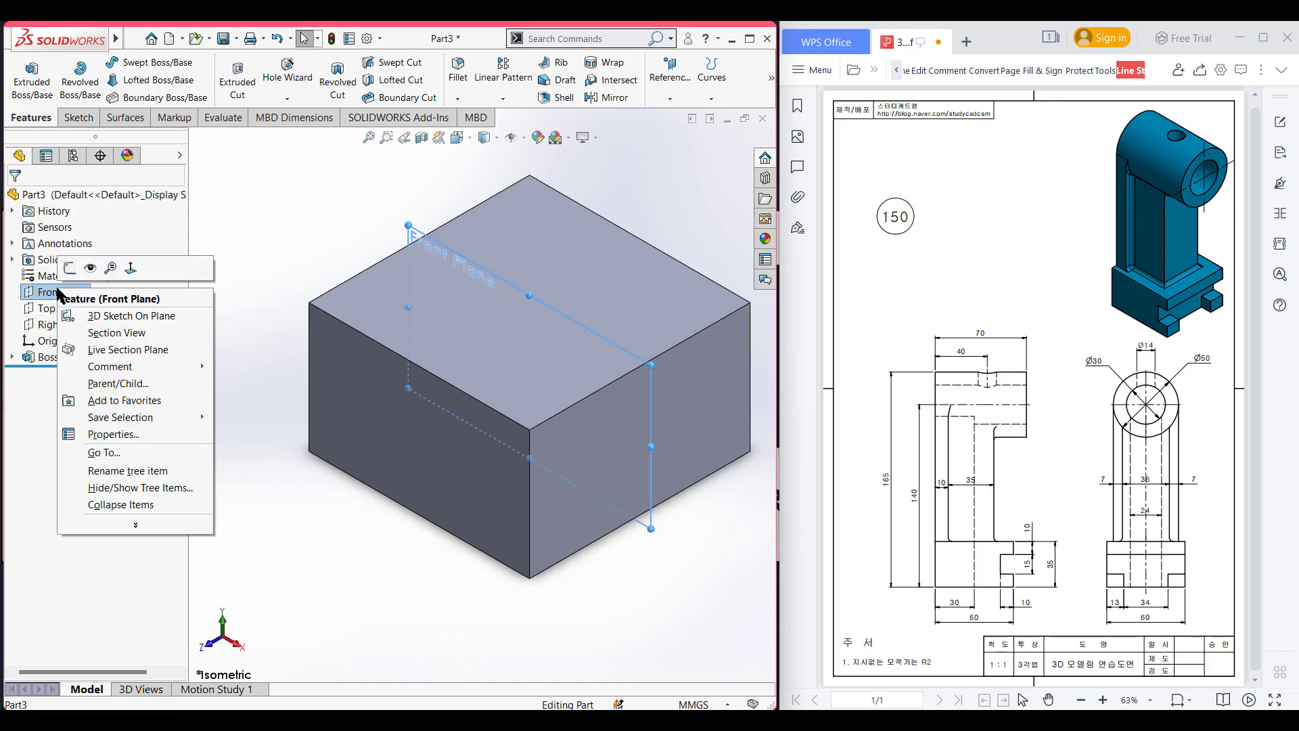
pyautogui.click(77, 270)
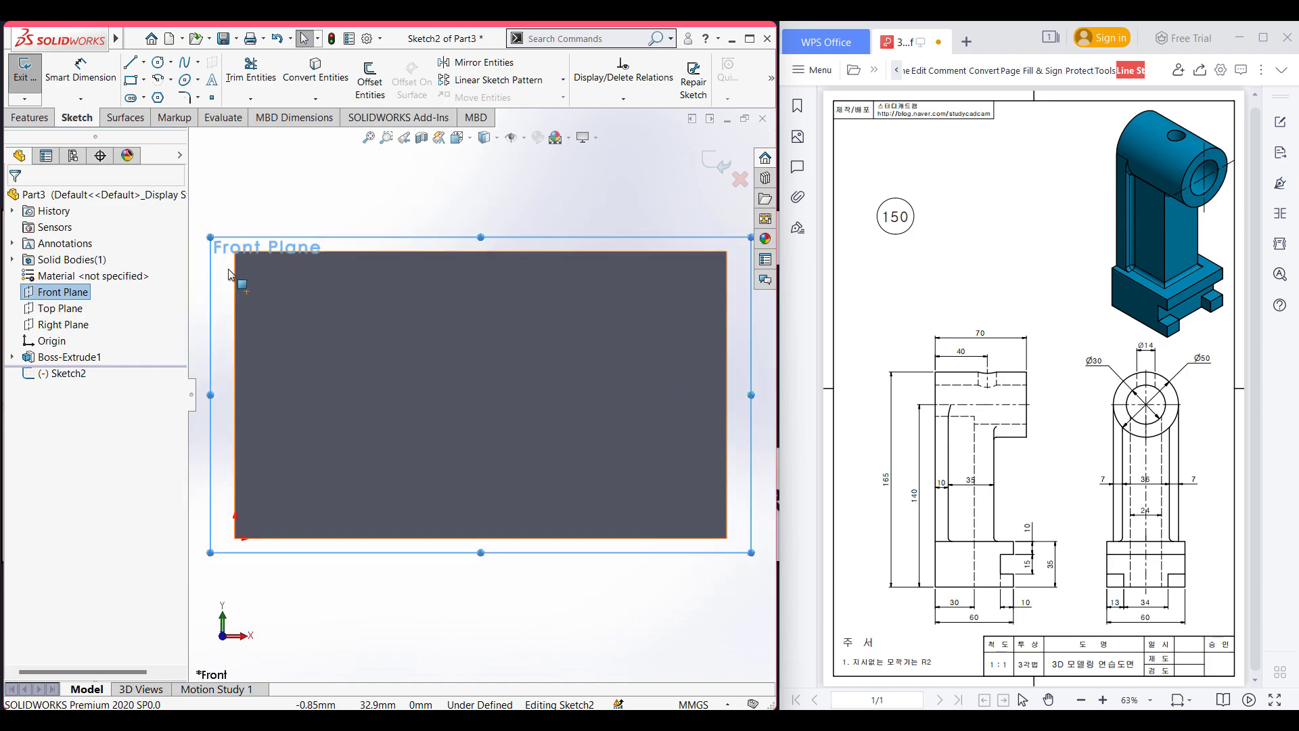
pyautogui.click(363, 198)
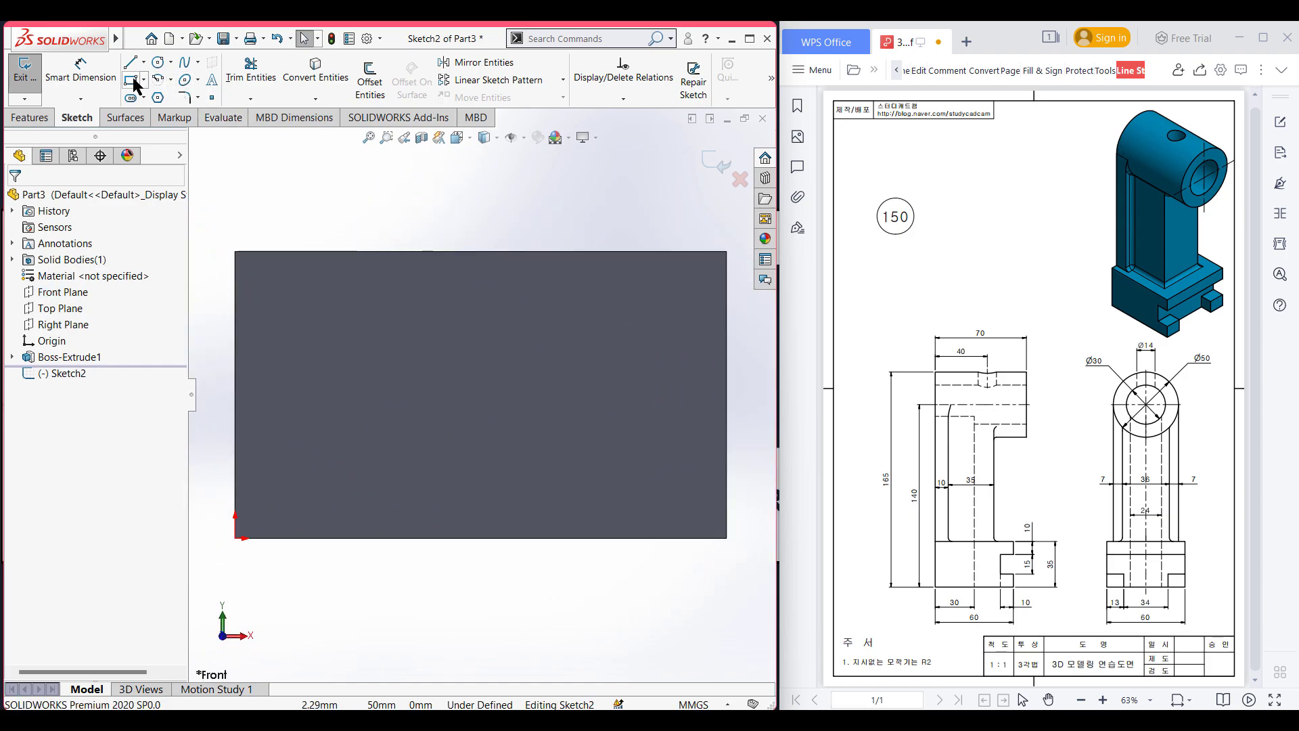
pyautogui.click(725, 333)
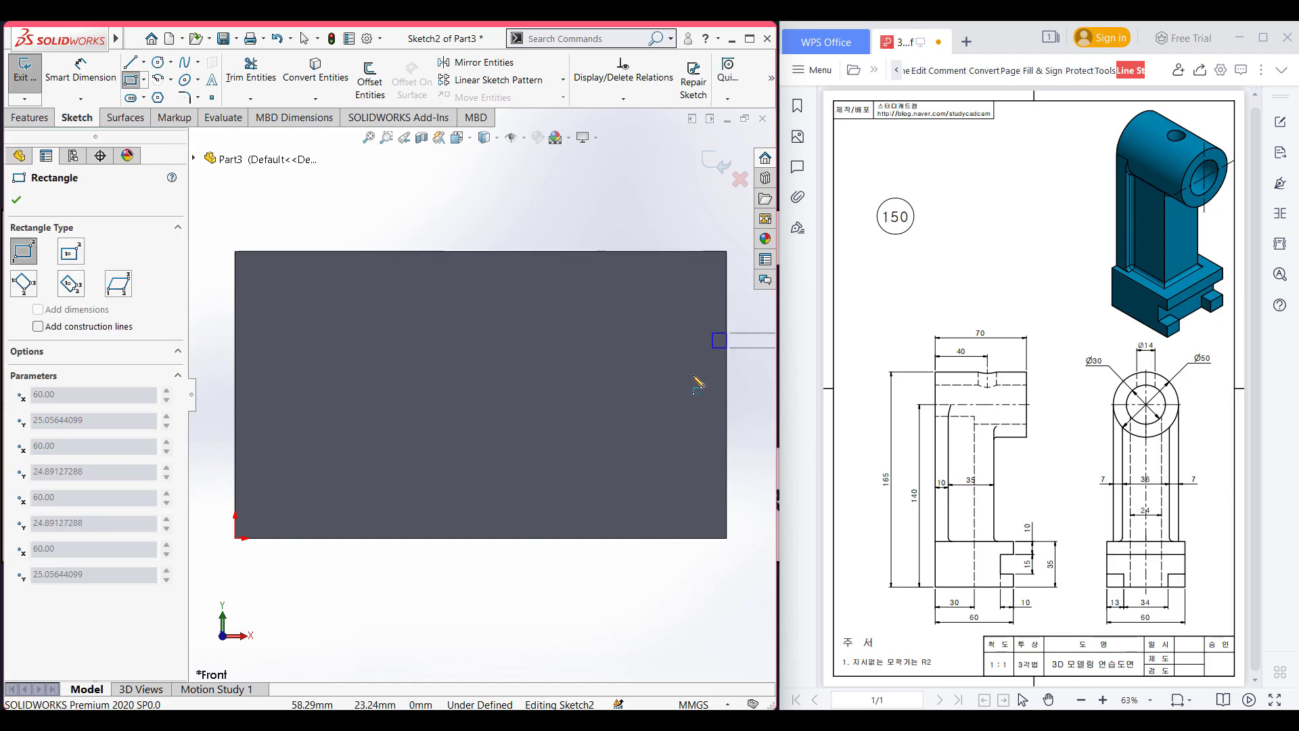
pyautogui.scroll(1, 666, 406)
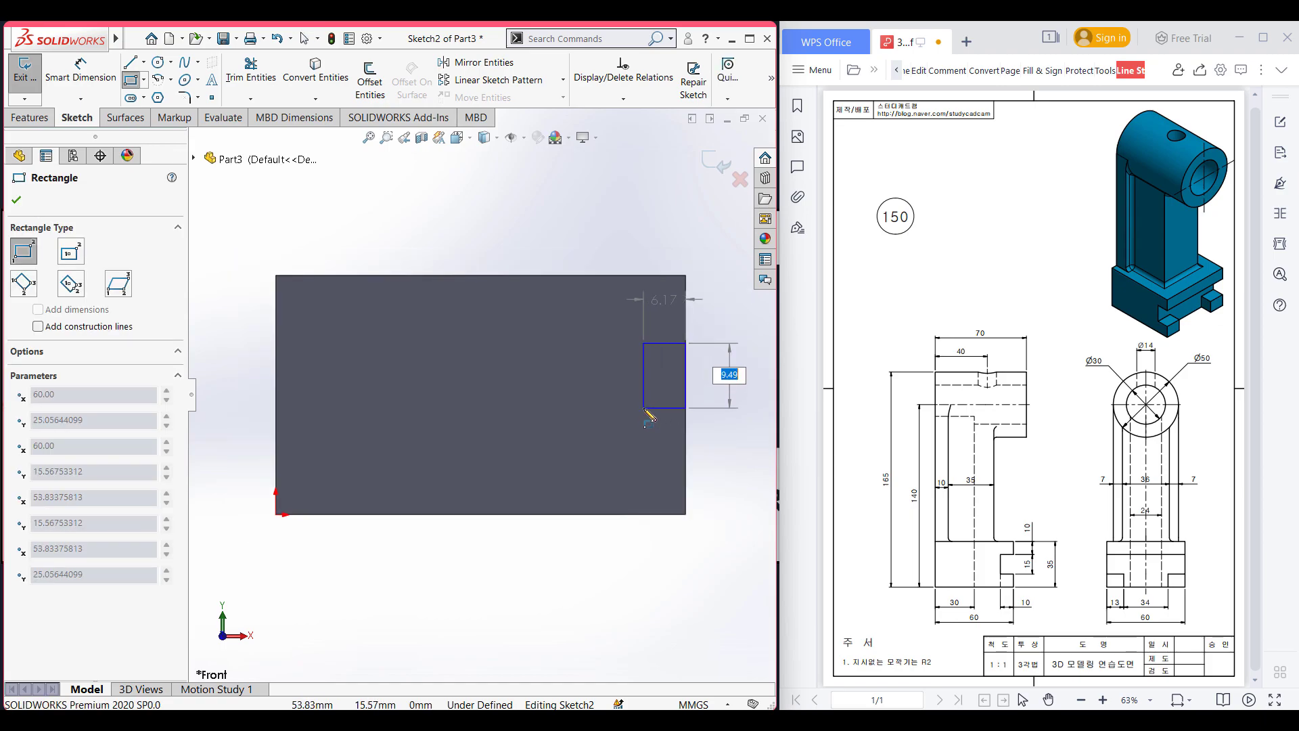
pyautogui.write('15')
pyautogui.press('Tab')
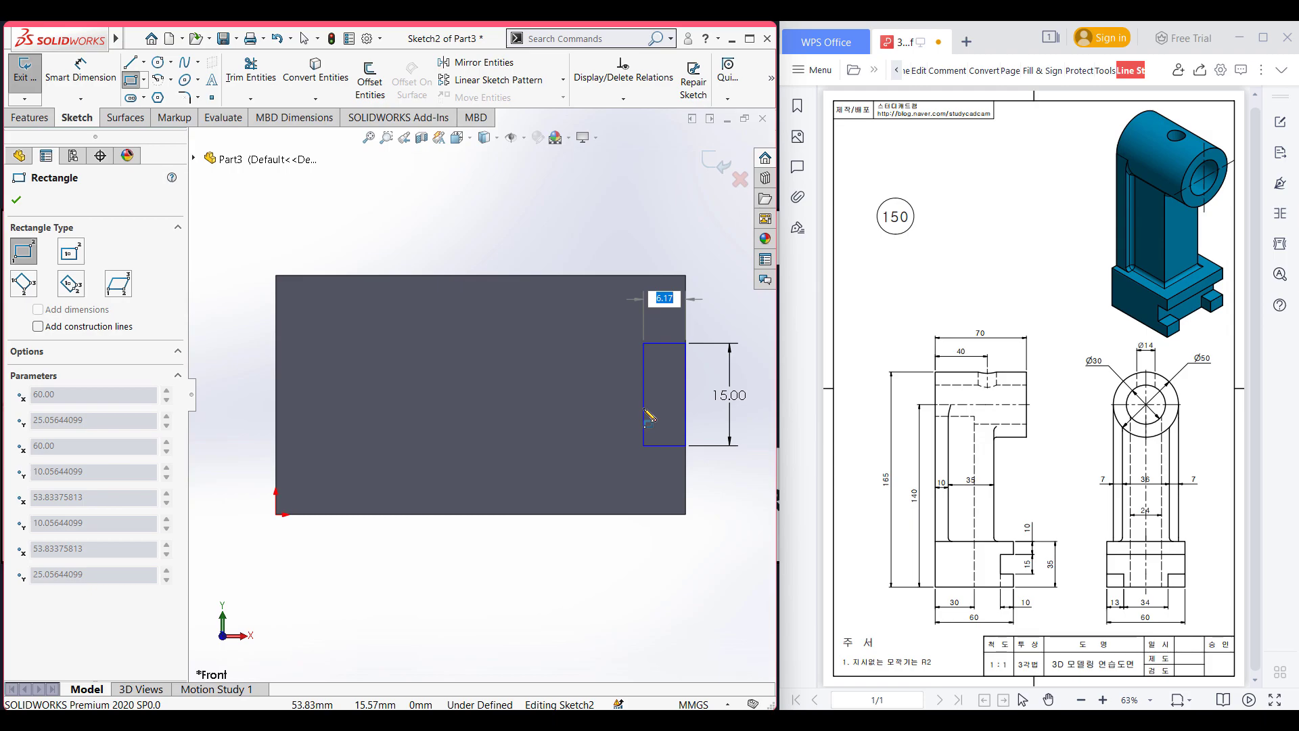
pyautogui.press('Return')
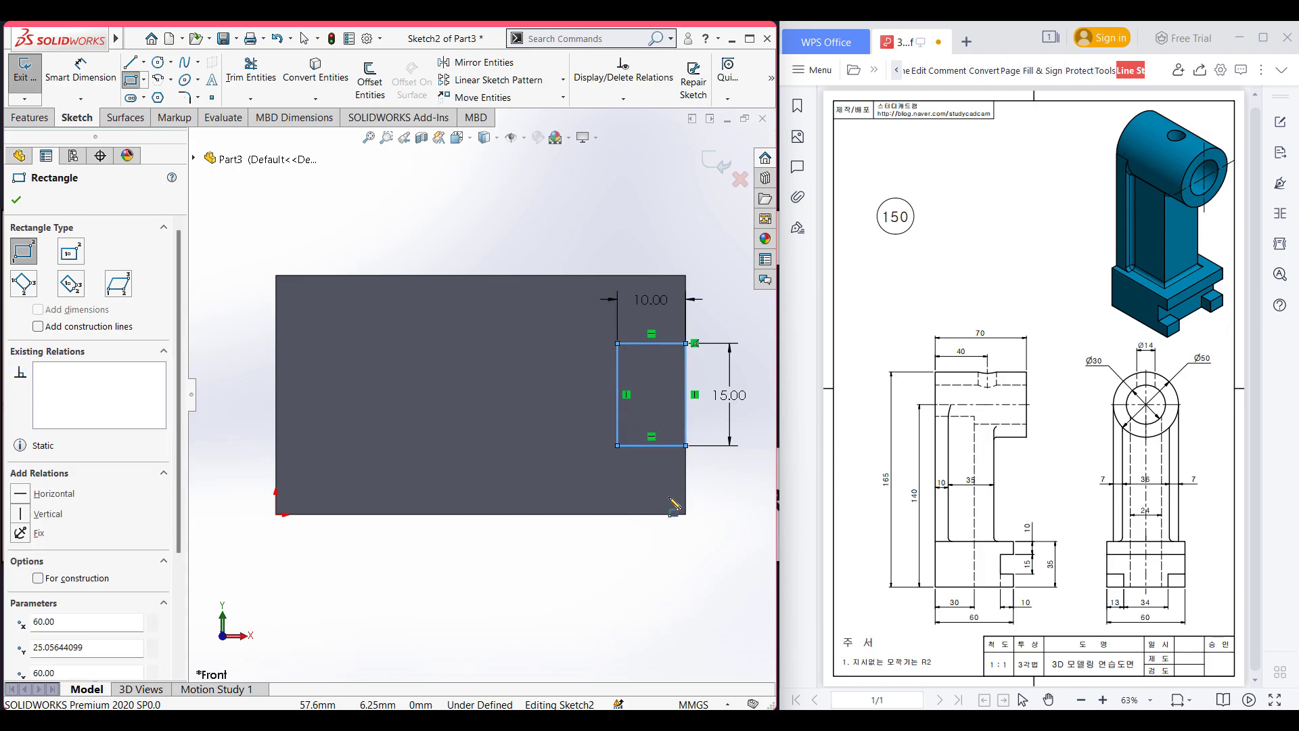
# - Dimension the small rectangle's top line 10 mm below the block's top edge
pyautogui.moveTo(631, 556); pyautogui.dragTo(640, 651, button='right')
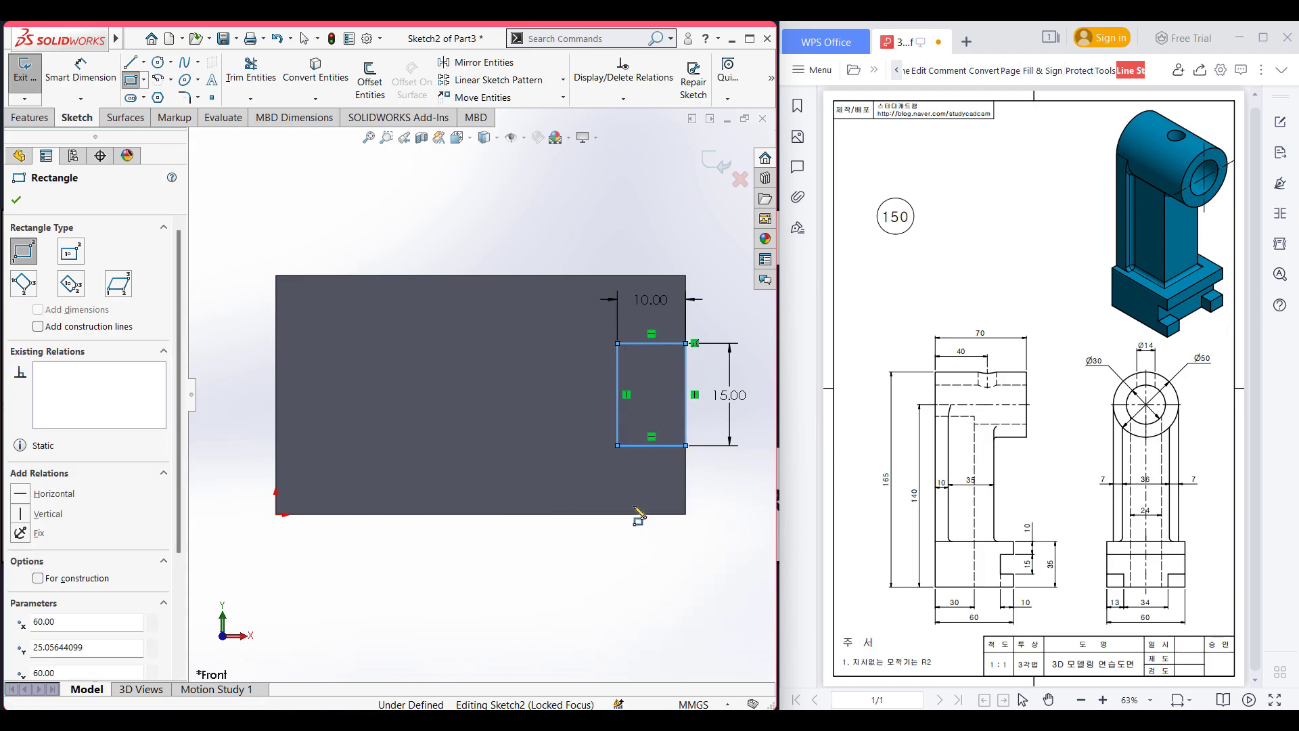
pyautogui.click(670, 344)
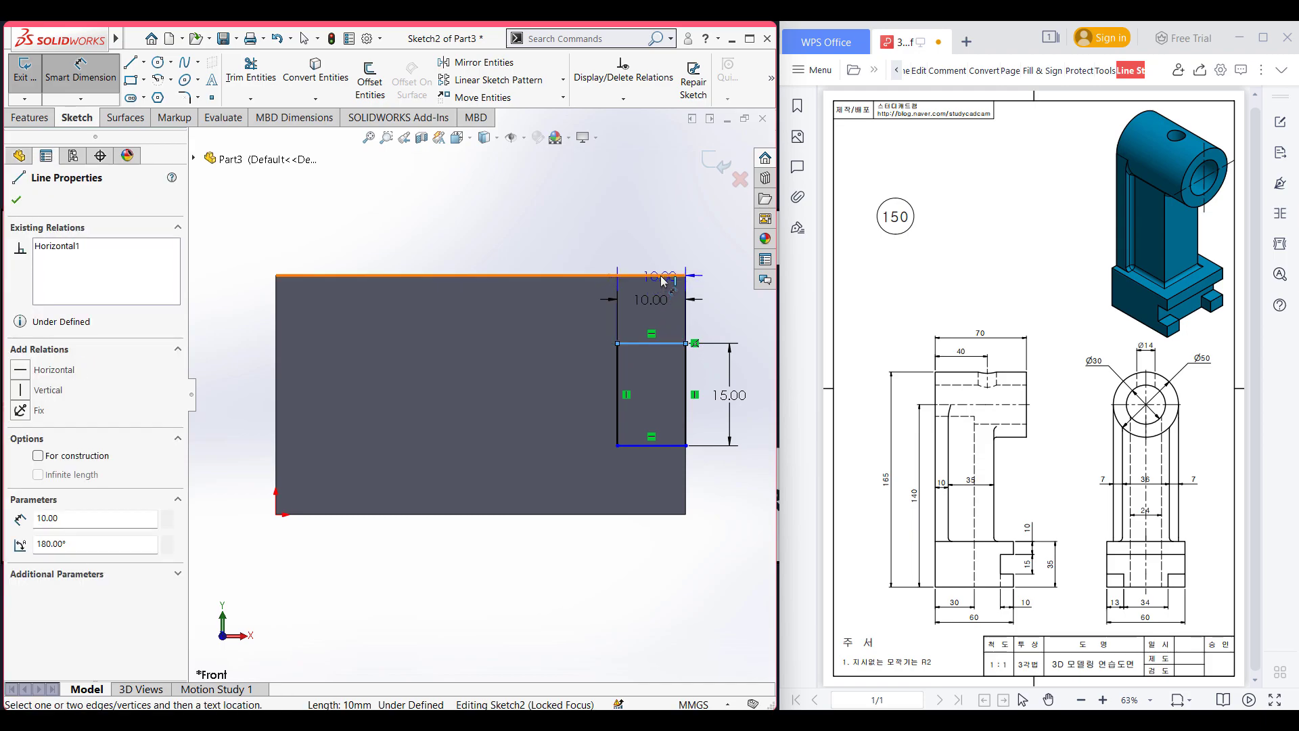
pyautogui.click(662, 276)
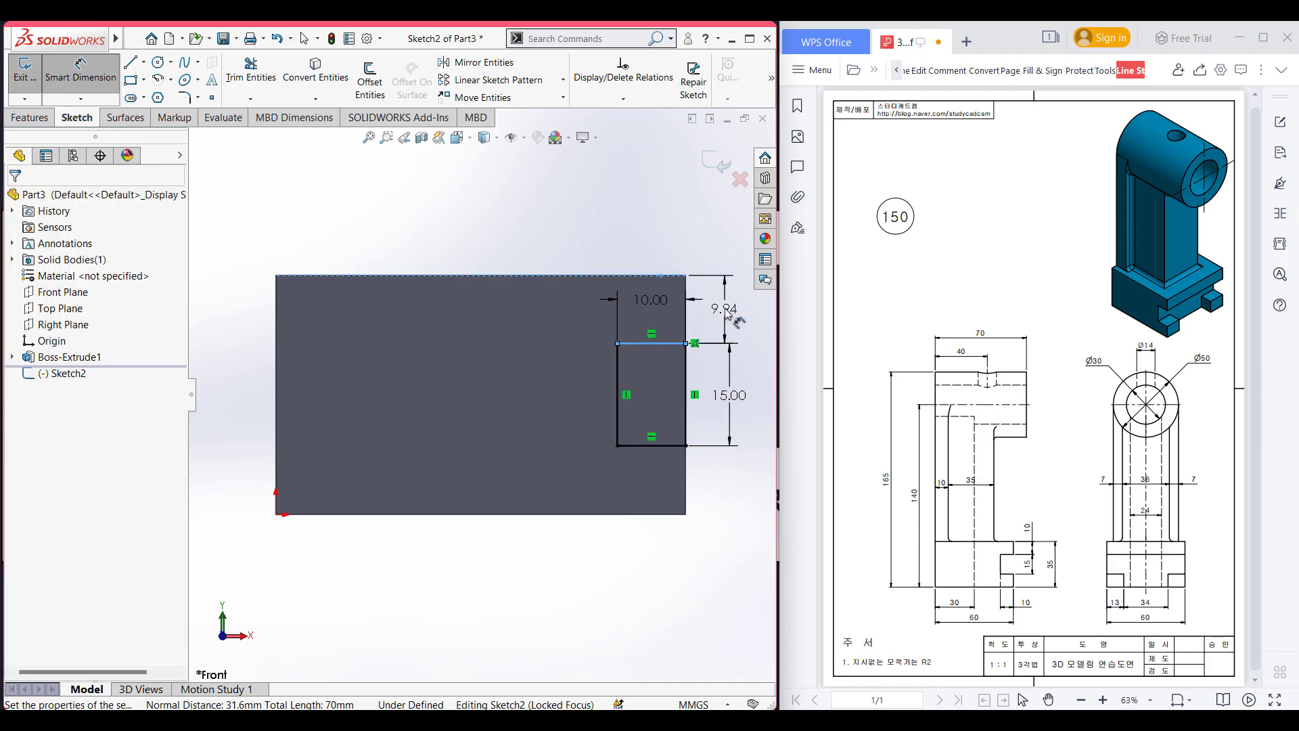
pyautogui.click(726, 312)
pyautogui.press('Return')
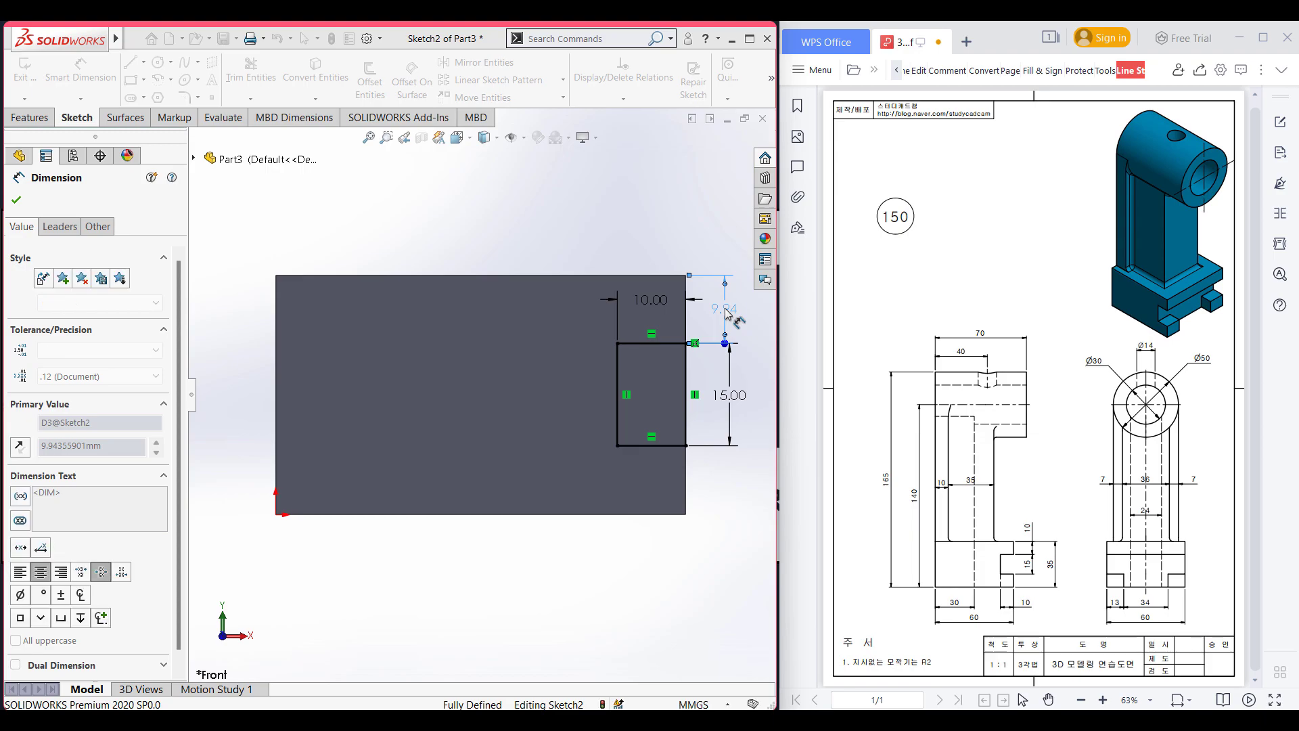
# - Cut the small rectangle through the block with an Extruded Cut set to Through All - Both
pyautogui.hotkey('ctrl', '7')
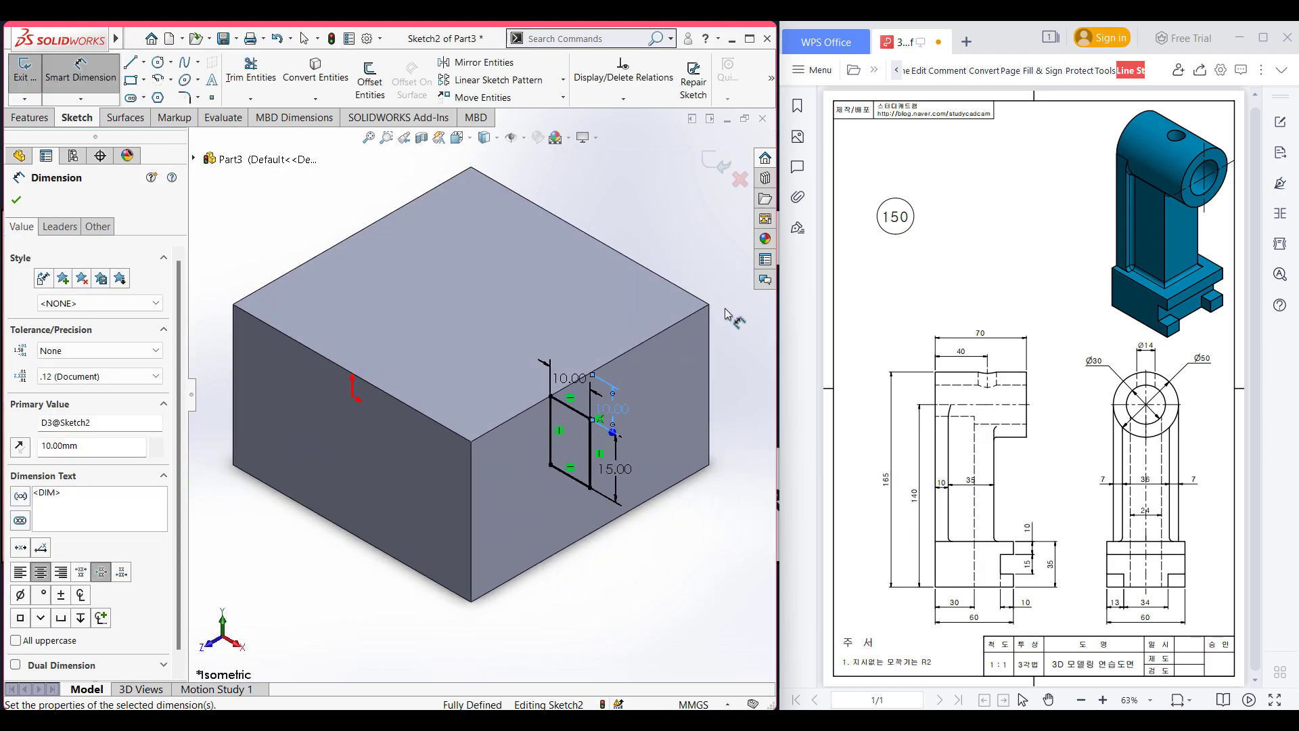
pyautogui.click(30, 117)
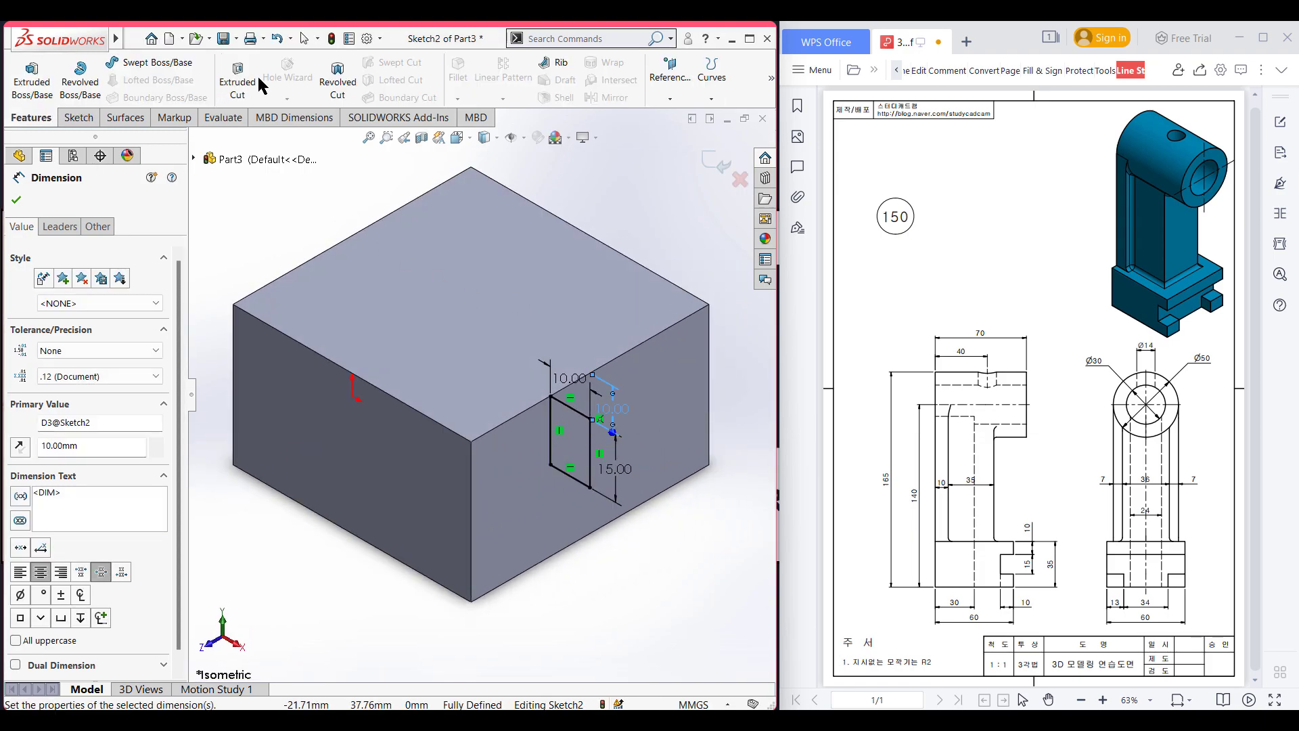
pyautogui.click(240, 81)
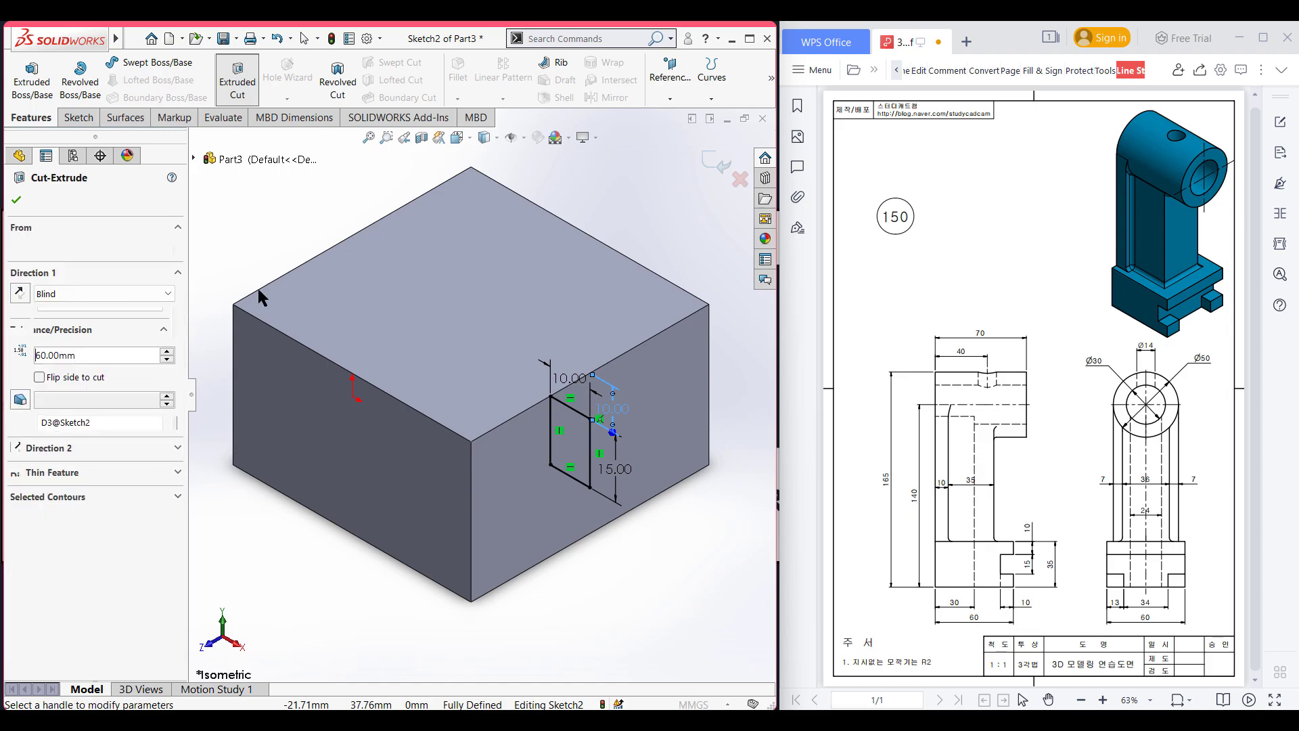
pyautogui.click(149, 294)
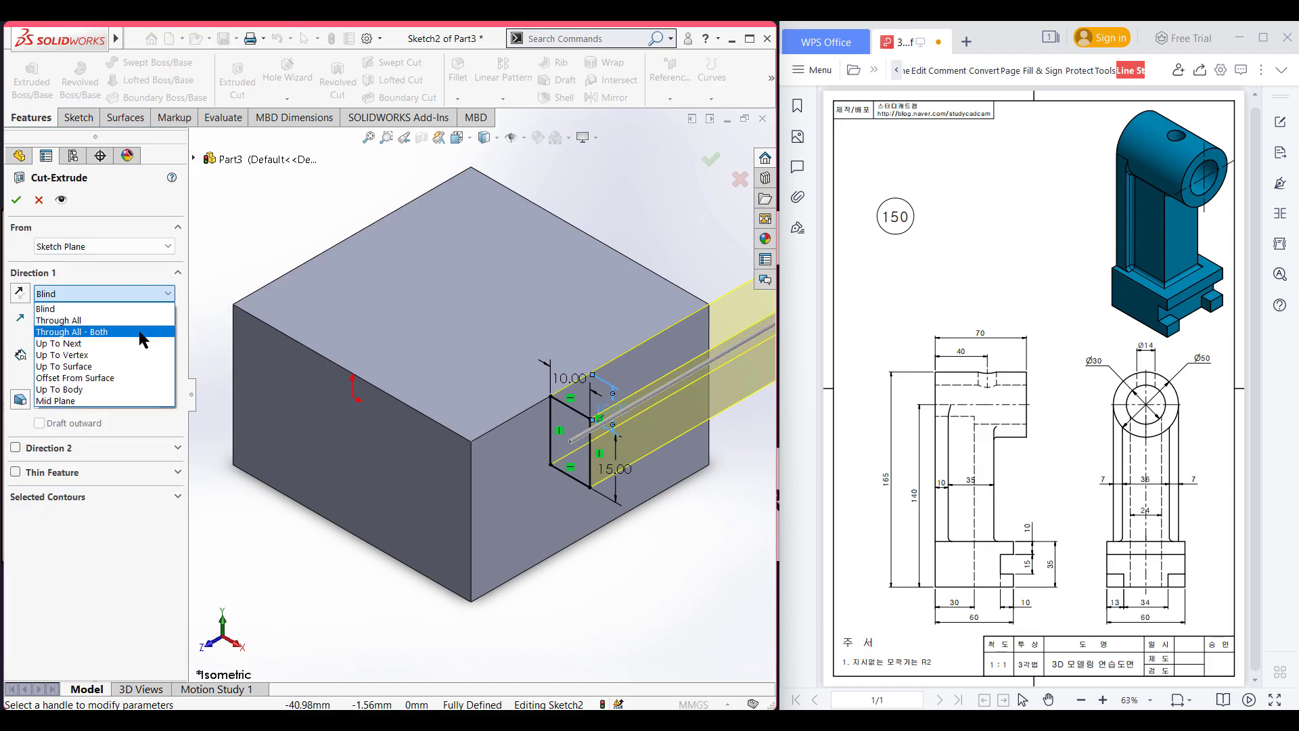
pyautogui.click(141, 331)
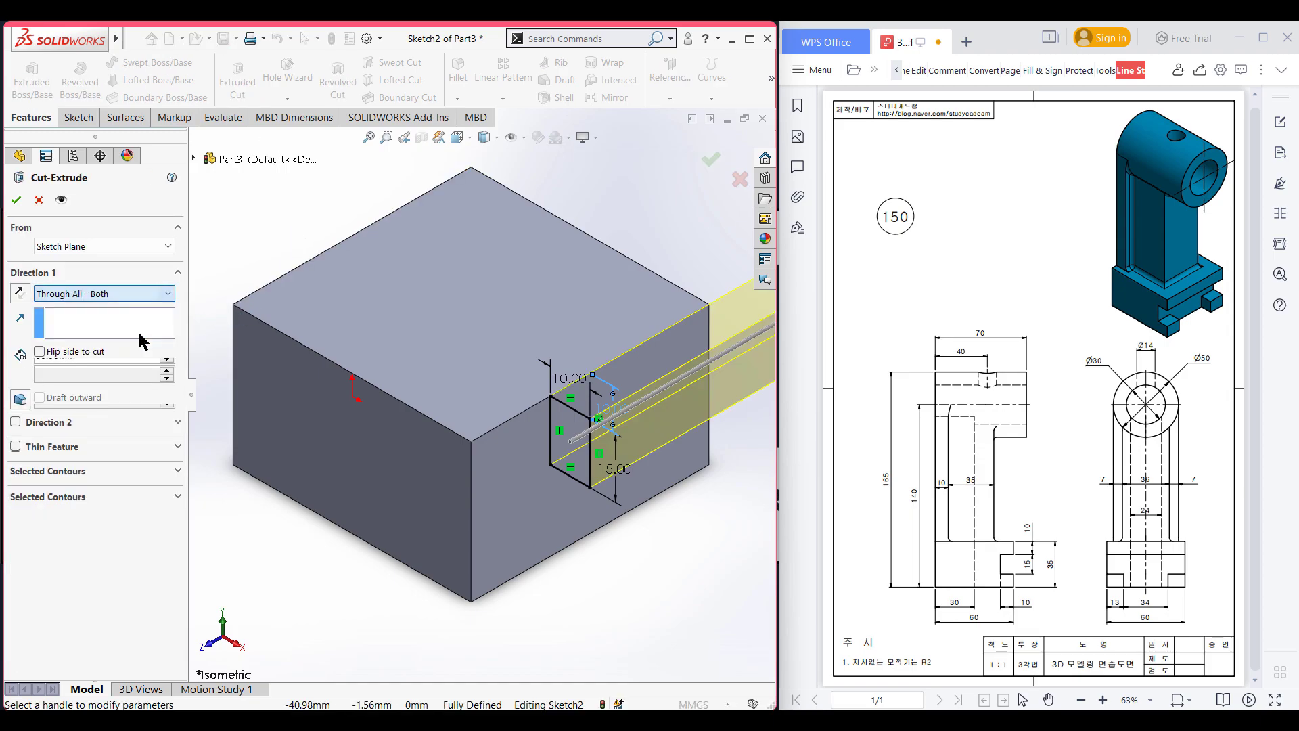
pyautogui.click(16, 200)
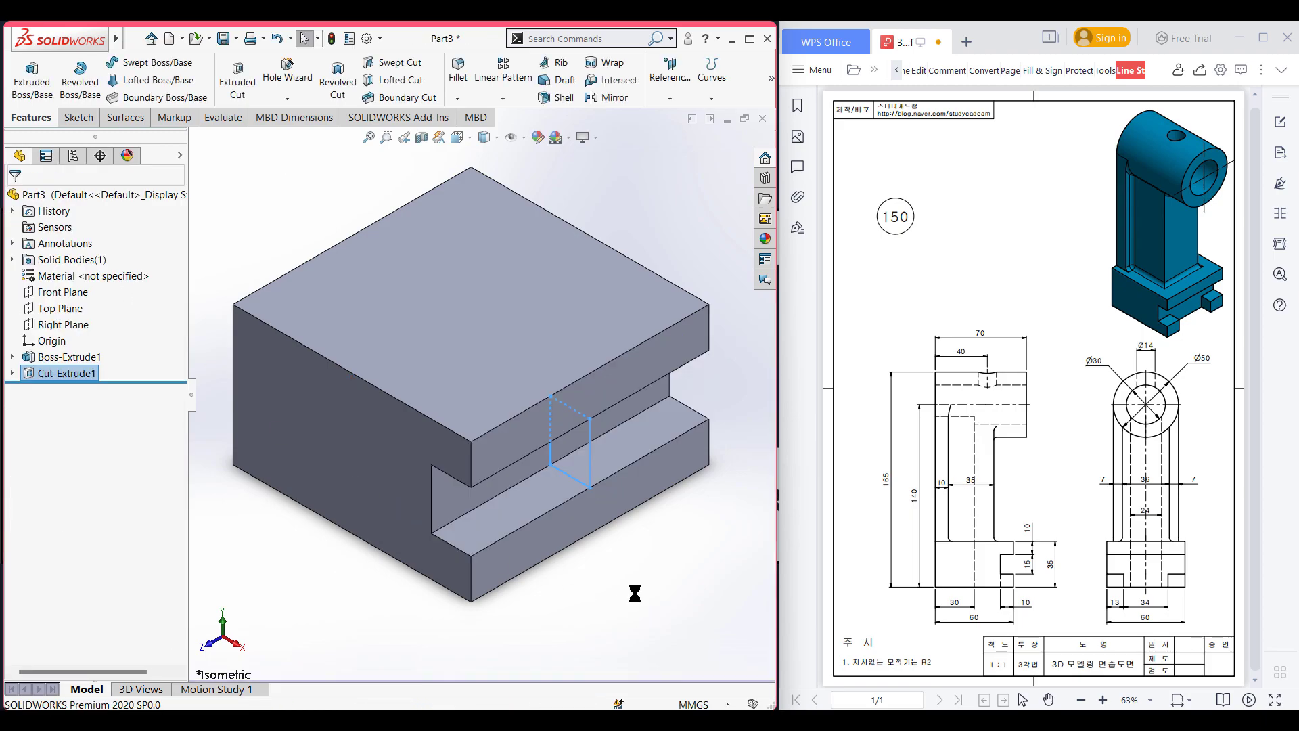
# - Sketch a rectangle 34 mm wide and 10 mm high on the block's lower slotted-side face, starting from its bottom edge
pyautogui.rightClick(599, 517)
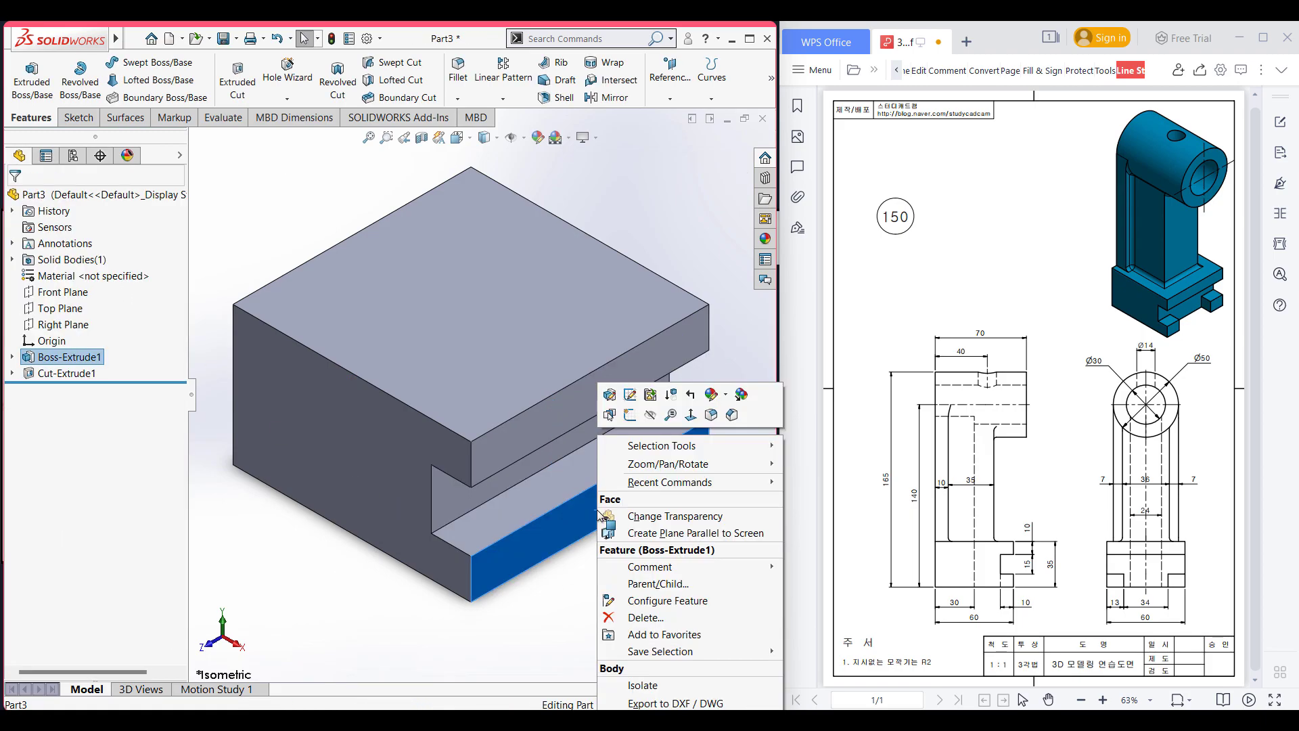
pyautogui.click(629, 418)
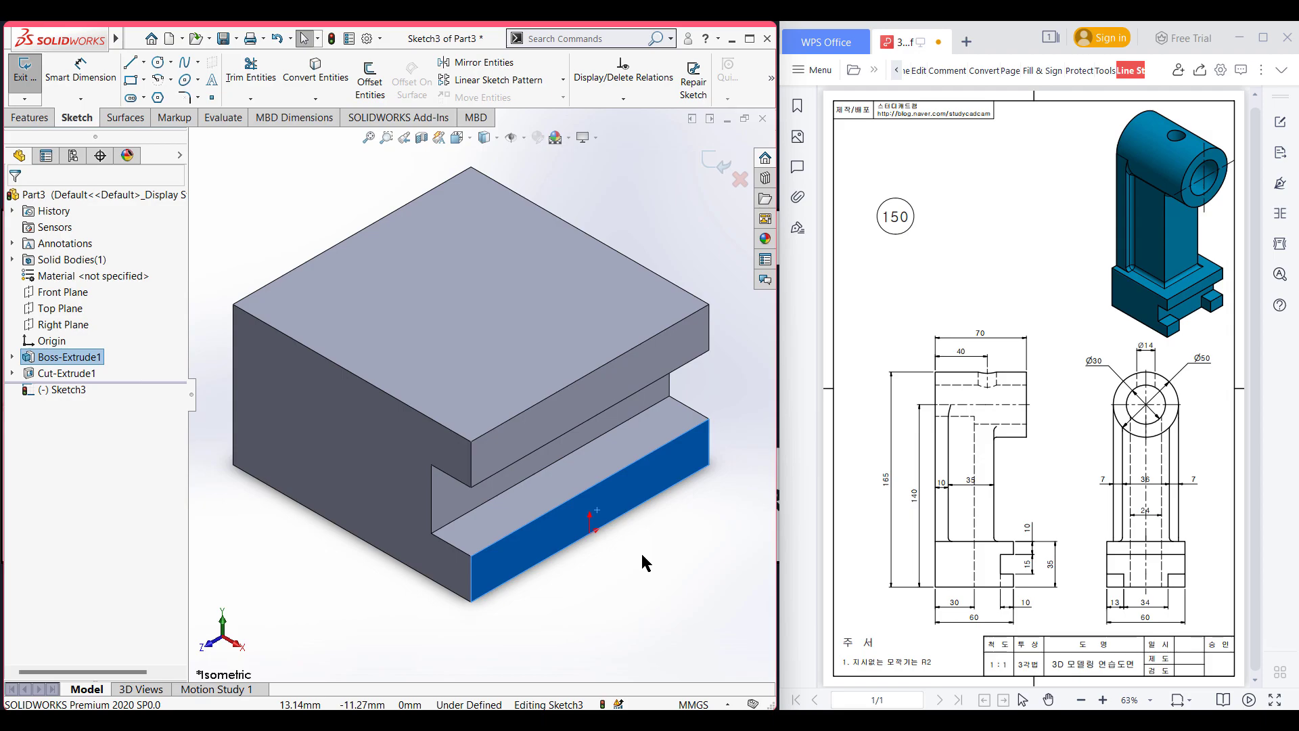
pyautogui.hotkey('ctrl', '8')
pyautogui.scroll(2, 641, 556)
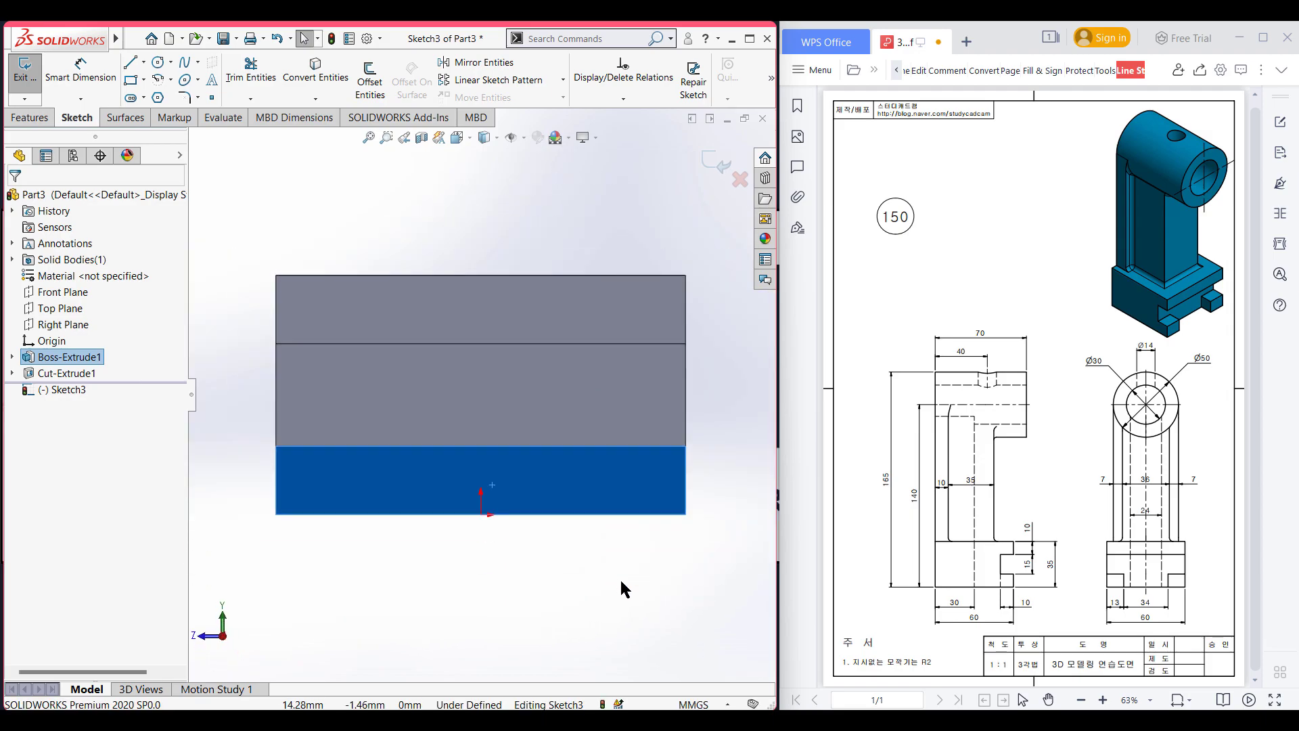
pyautogui.click(590, 601)
pyautogui.click(130, 79)
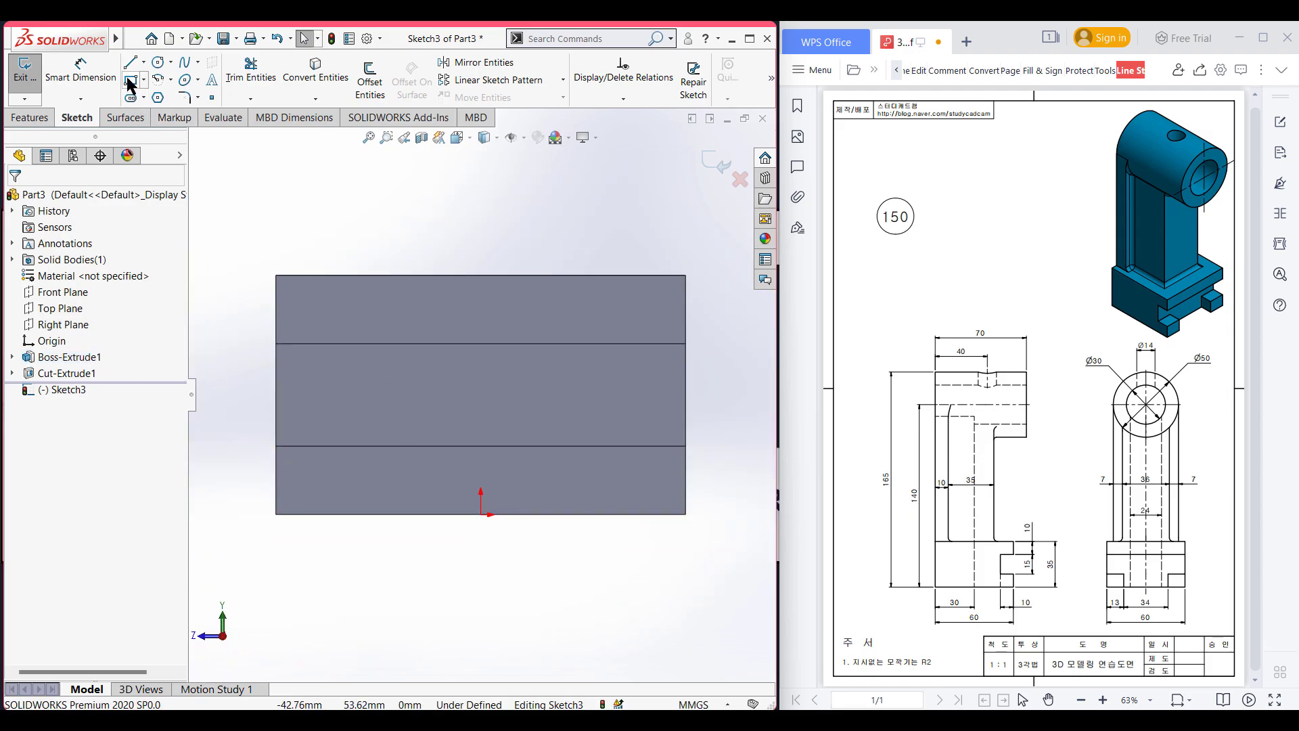
pyautogui.moveTo(363, 514); pyautogui.dragTo(514, 479)
pyautogui.write('10')
pyautogui.press('Tab')
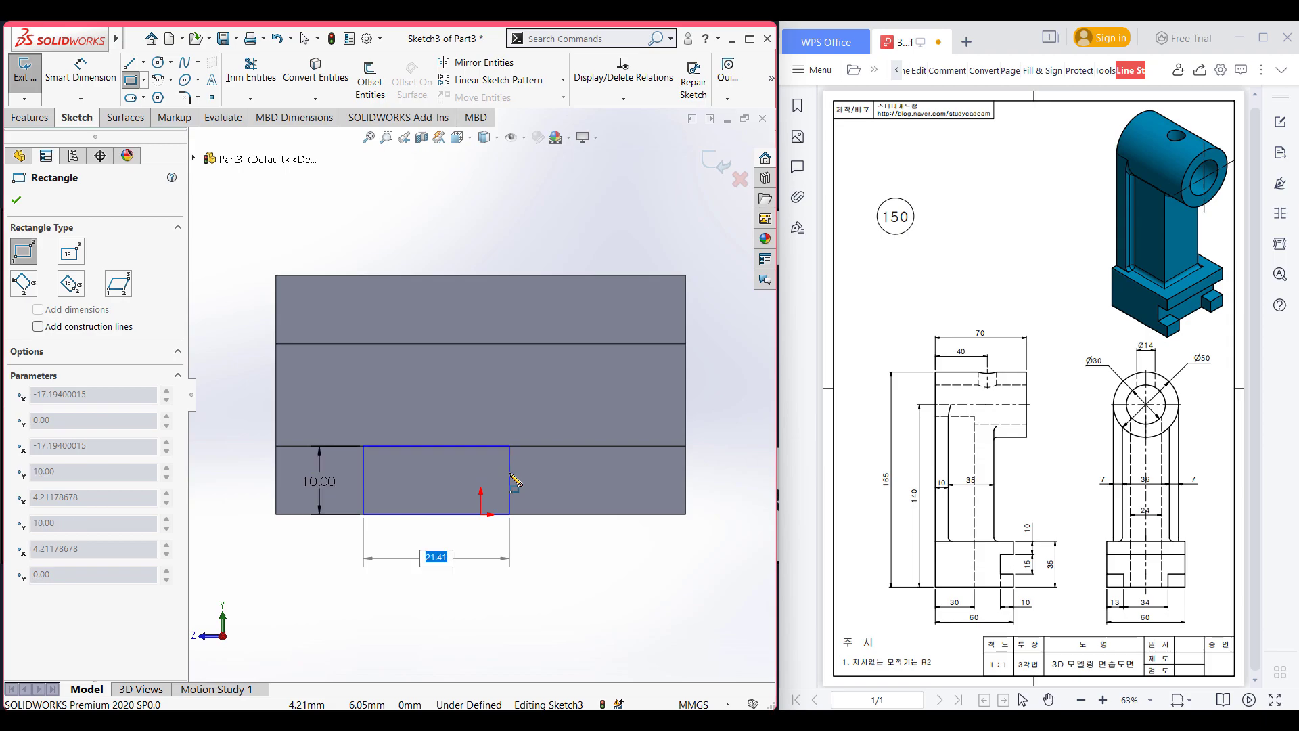
pyautogui.write('34')
pyautogui.press('Return')
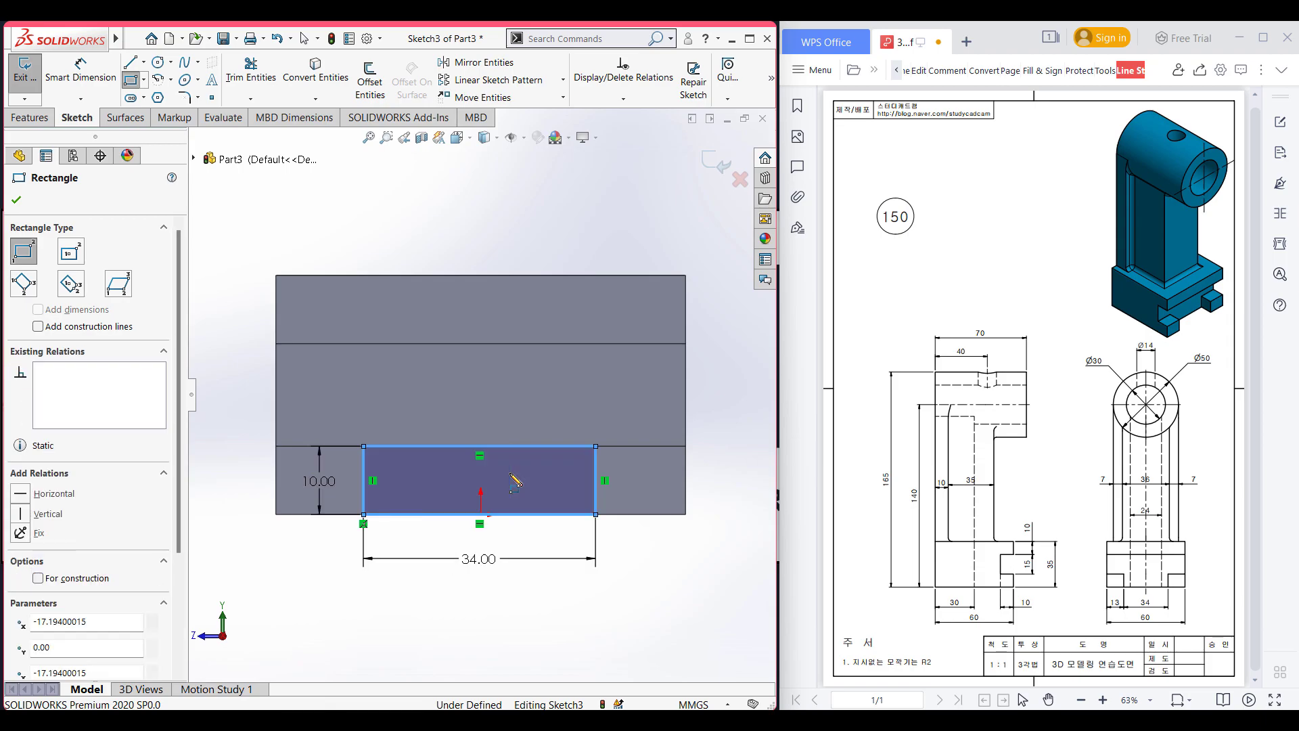
# - Dimension the rectangle's left side 13 mm from the block's left vertical edge
pyautogui.moveTo(584, 640); pyautogui.dragTo(591, 540, button='right')
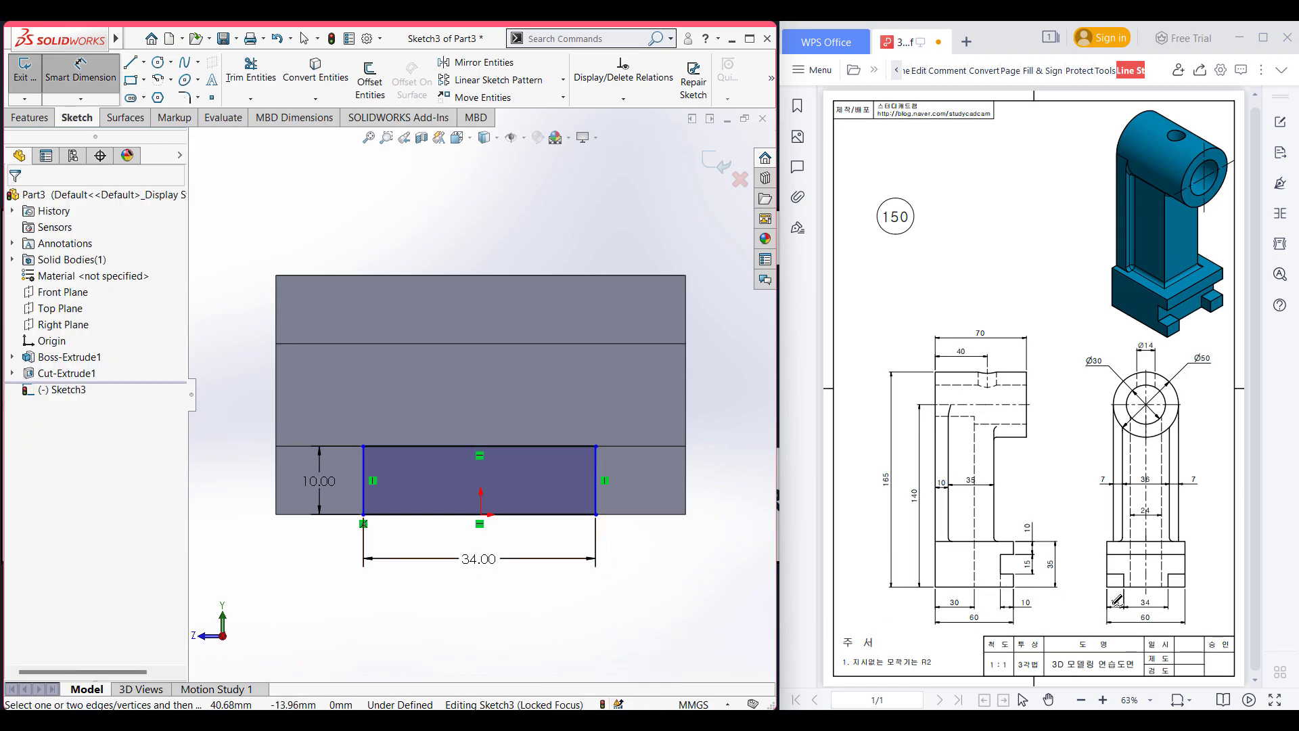
pyautogui.moveTo(1120, 596); pyautogui.dragTo(1105, 605)
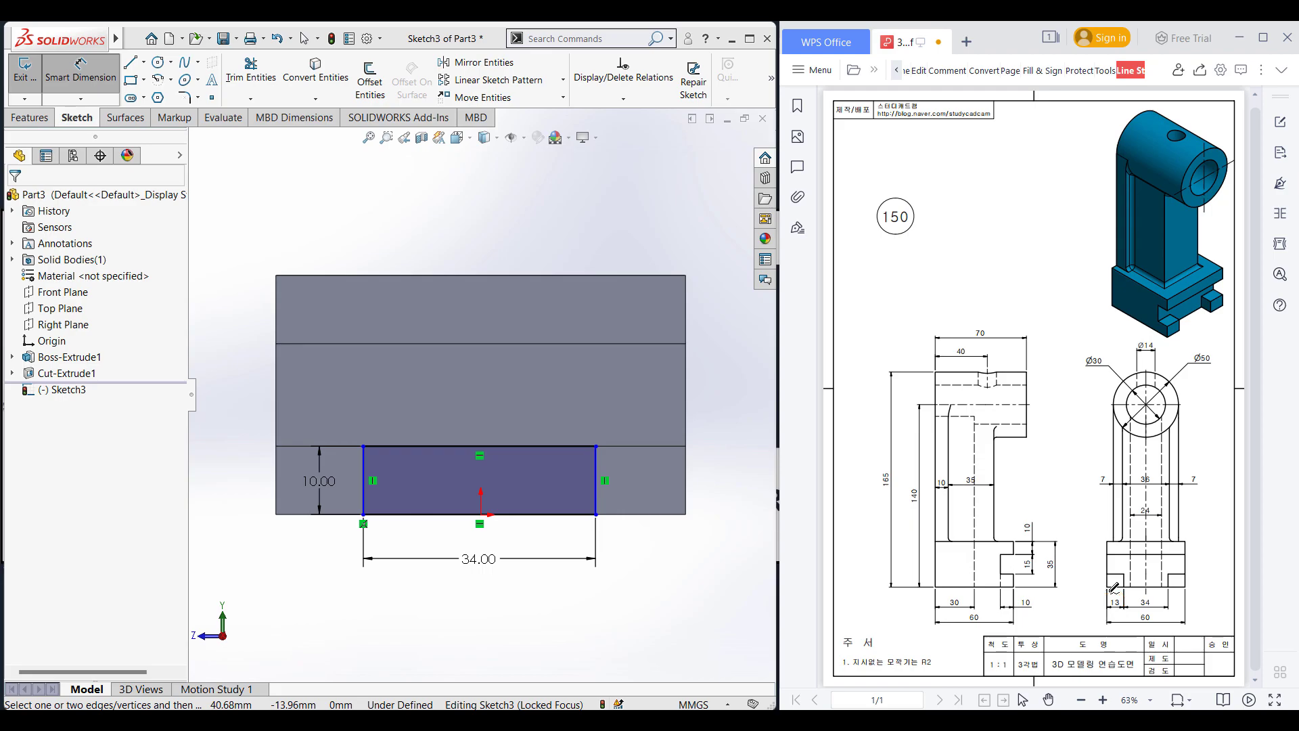
pyautogui.click(355, 466)
pyautogui.click(359, 471)
pyautogui.click(276, 473)
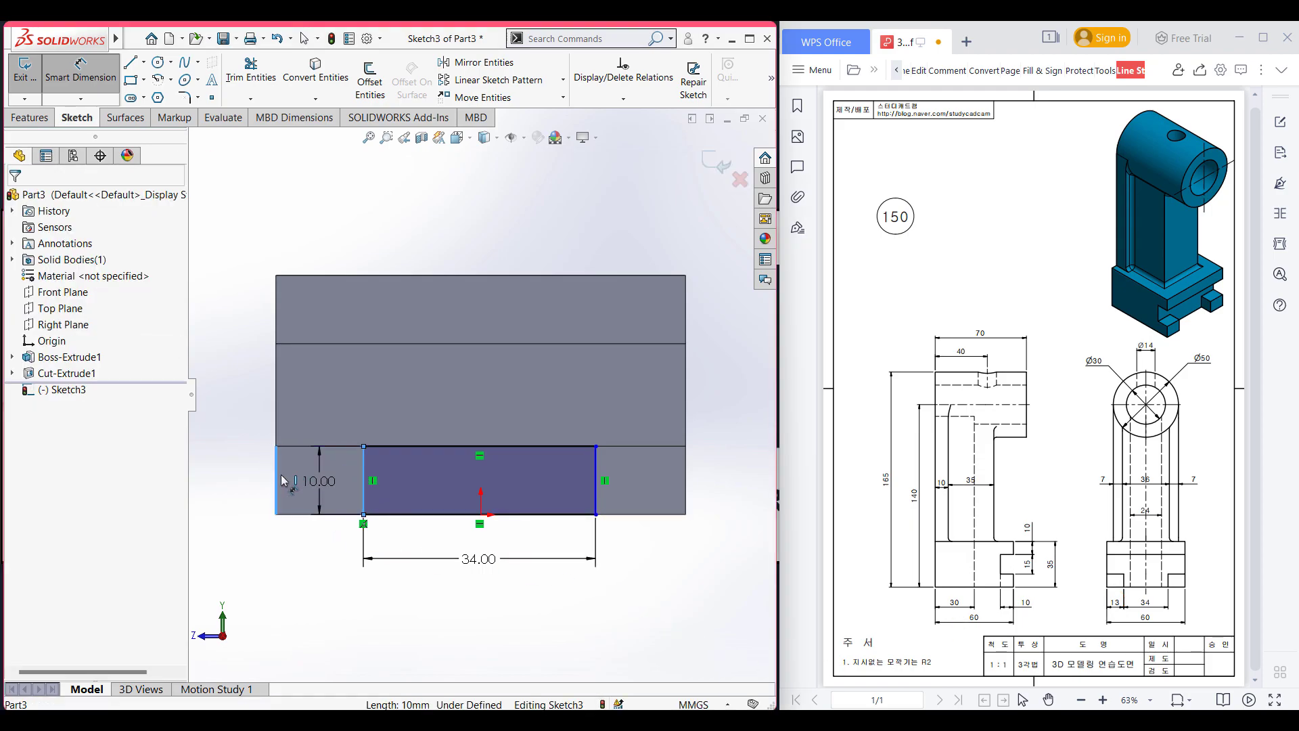
pyautogui.click(313, 543)
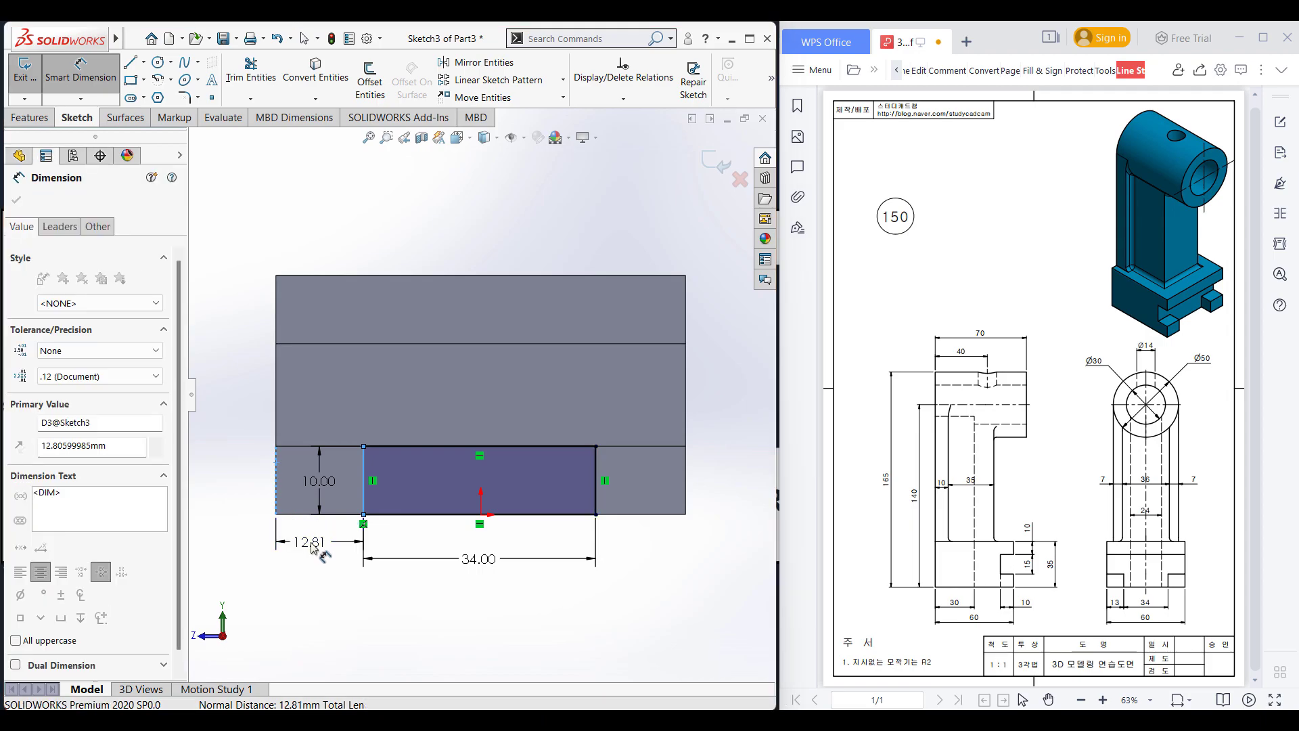
pyautogui.write('13')
pyautogui.press('Return')
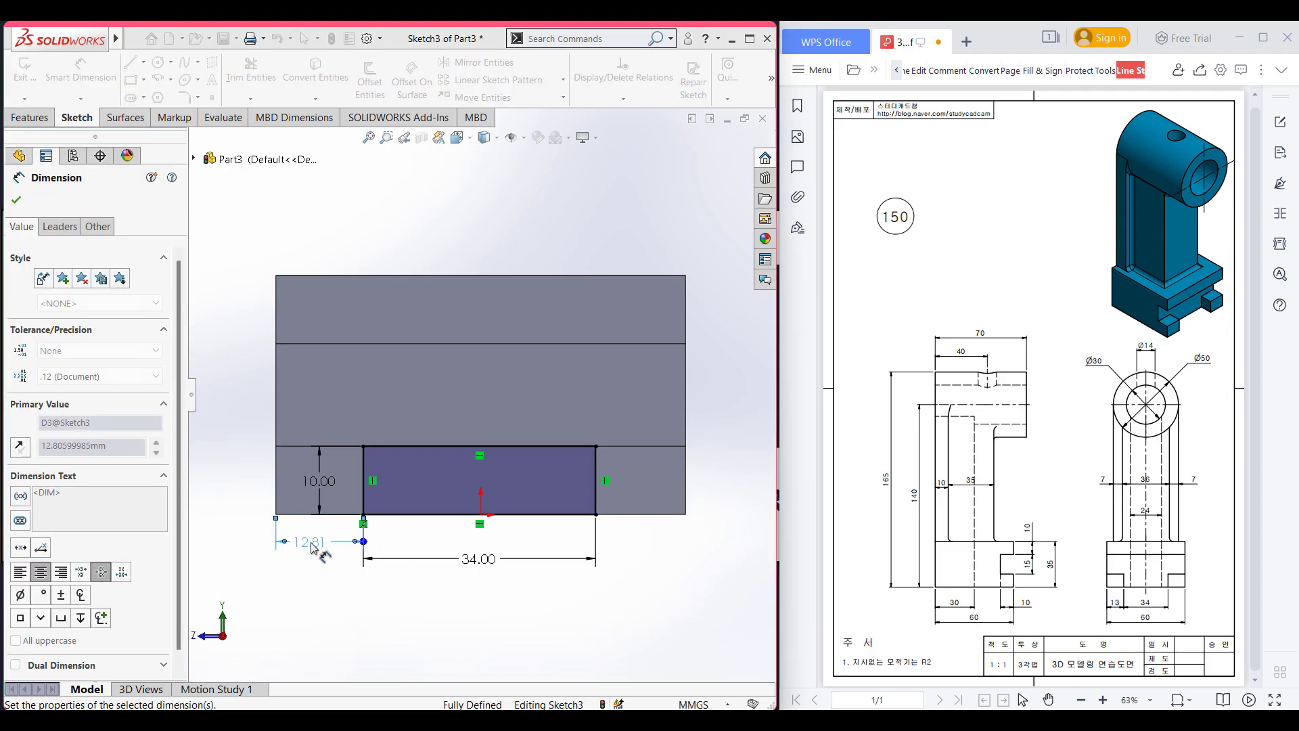
# - Cut the 34 x 10 mm rectangle with an Extruded Cut set to Up To Surface, ending at the slot's inner face
pyautogui.hotkey('ctrl', '7')
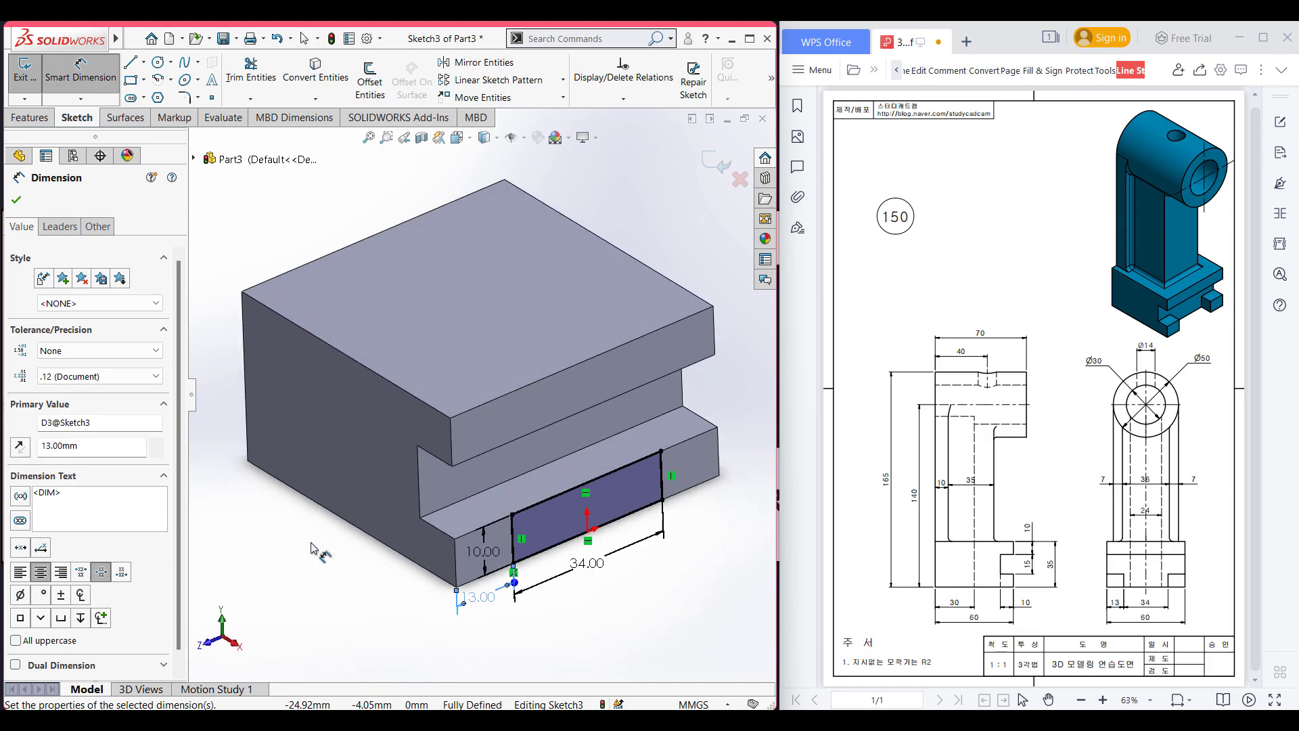
pyautogui.click(29, 117)
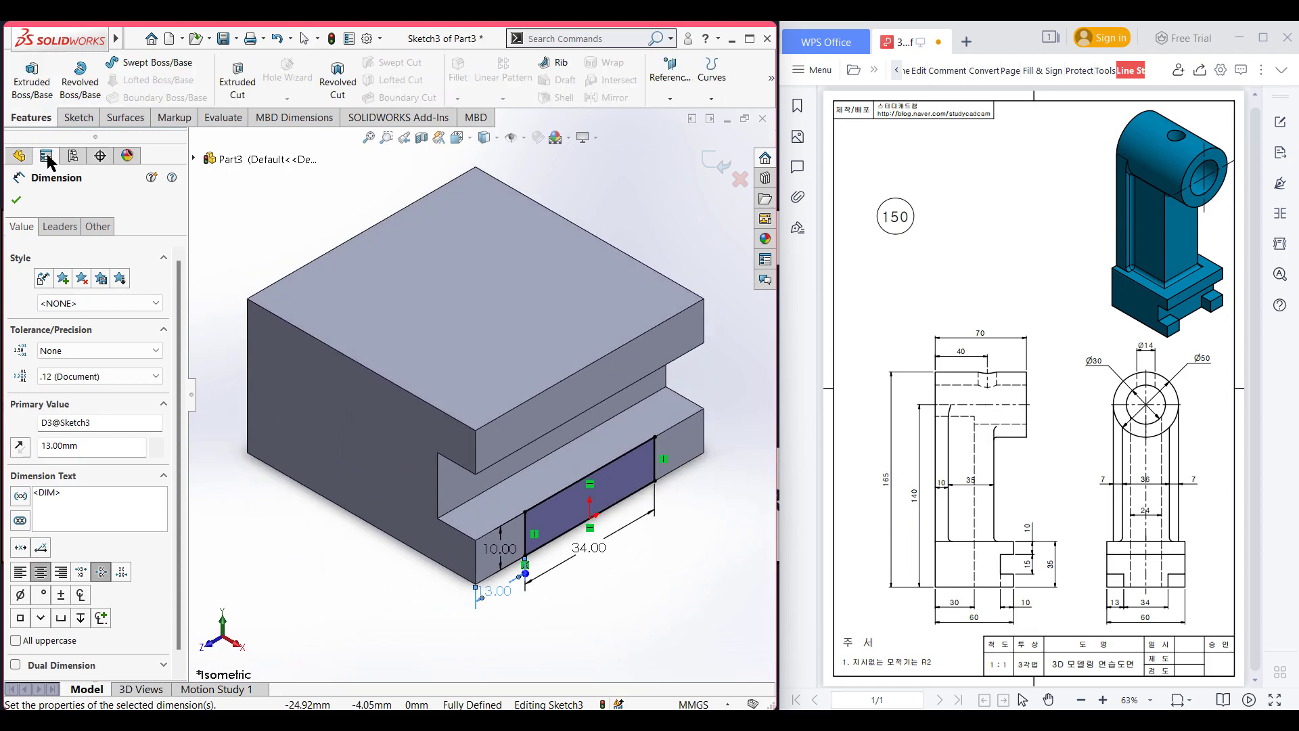
pyautogui.click(237, 75)
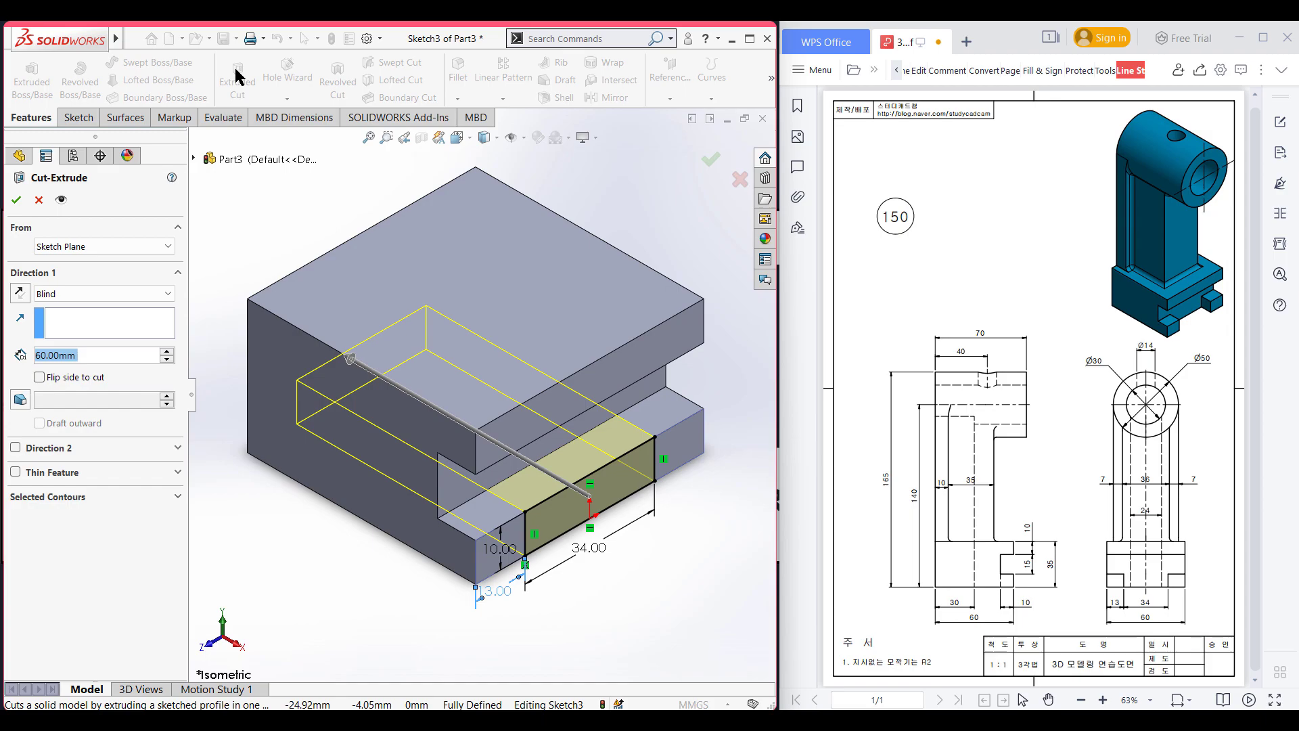
pyautogui.click(165, 294)
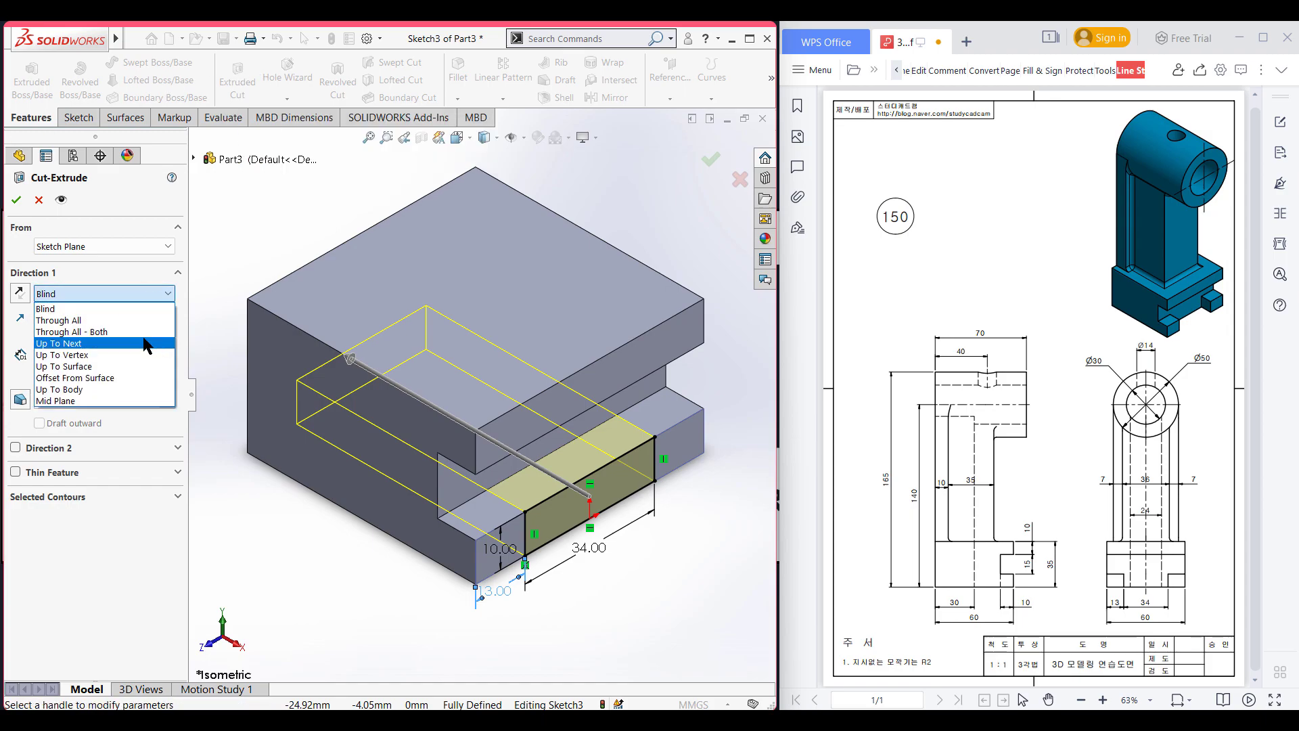
pyautogui.click(138, 366)
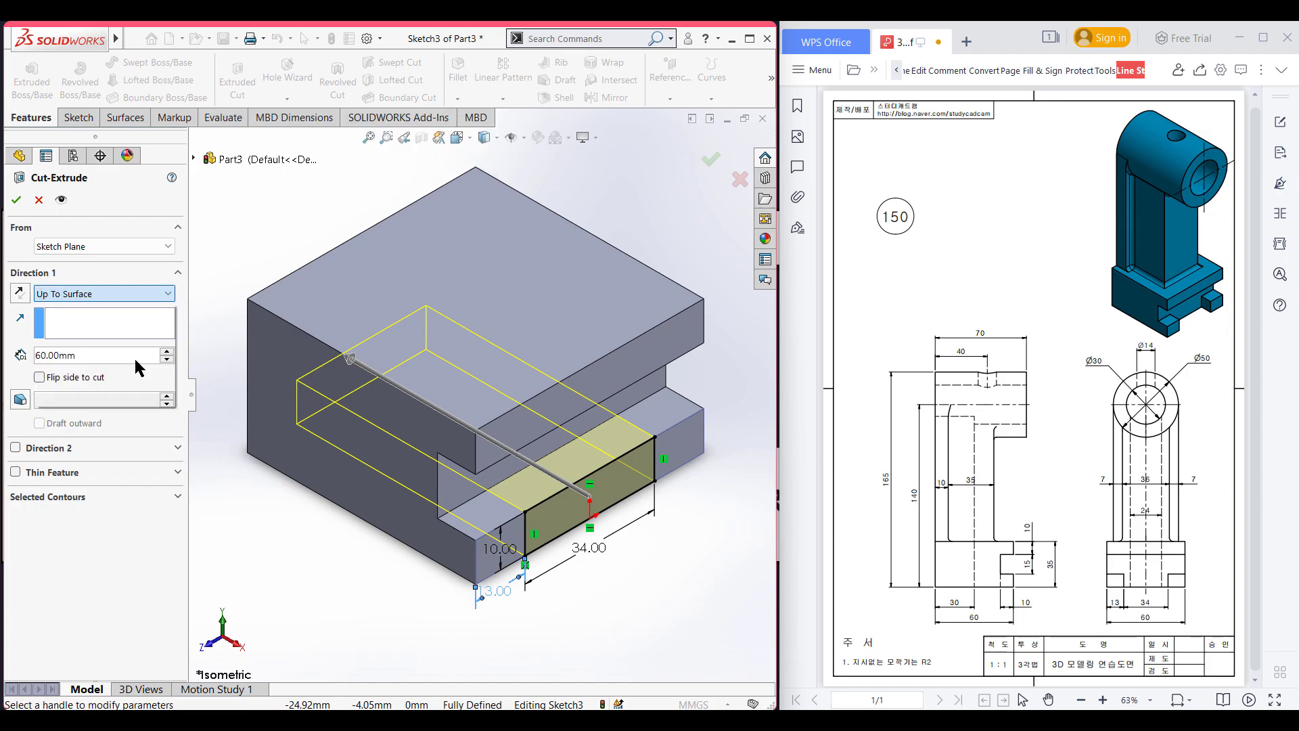
pyautogui.click(451, 489)
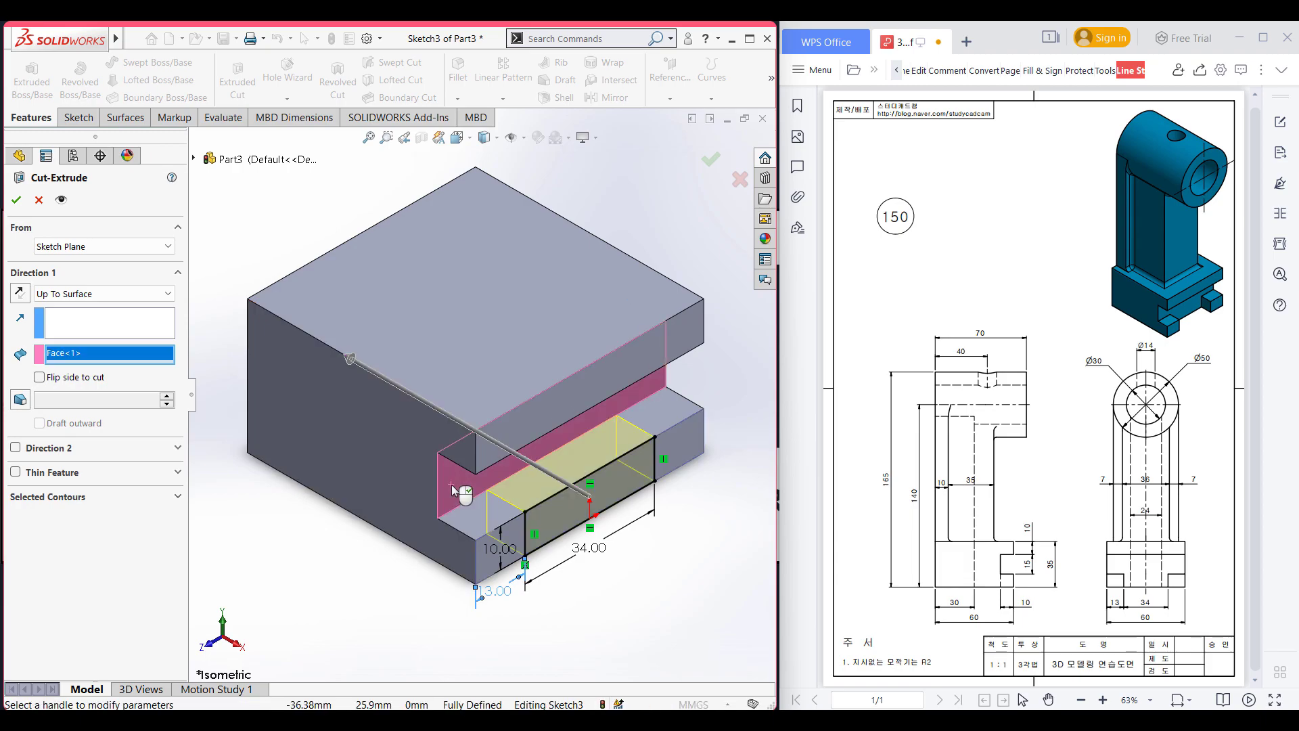
pyautogui.click(19, 200)
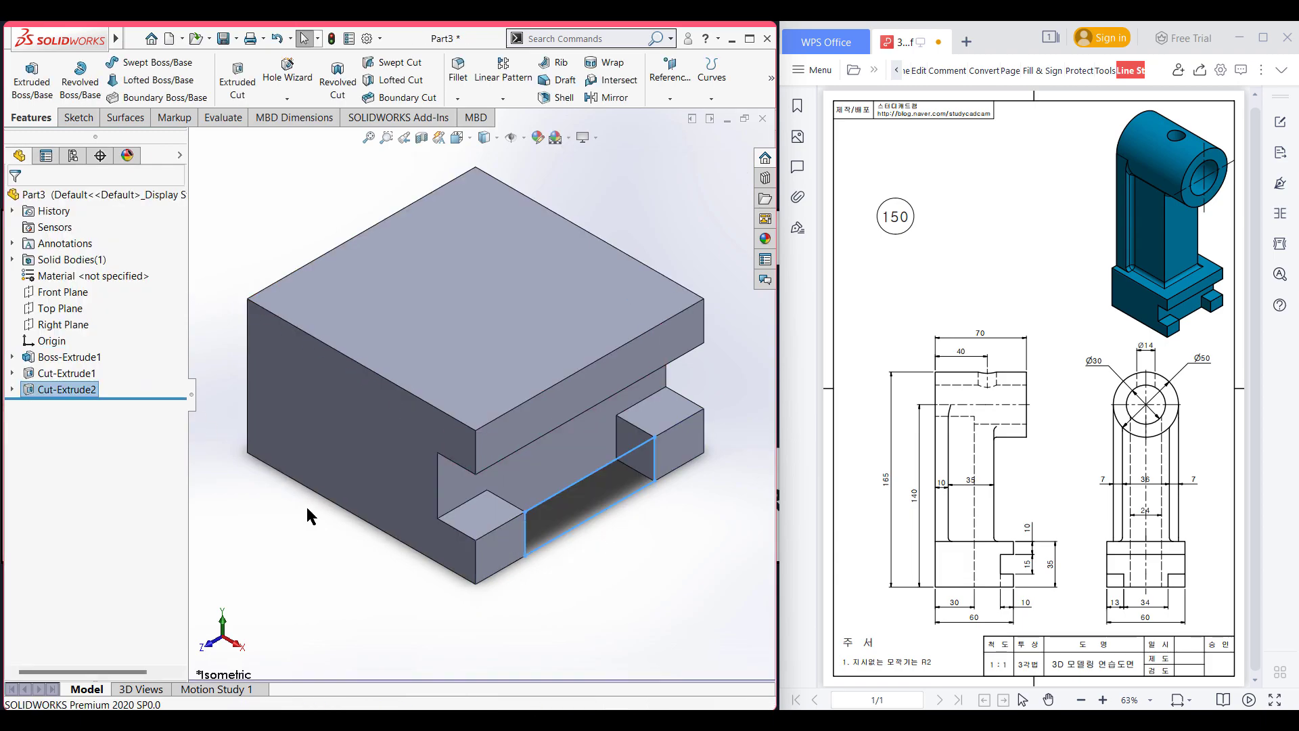
# - Mark the column outline, its 35 and 36 mm section sizes, the 10 and 7 mm offsets and the 140 and 35 mm heights on the drawing
pyautogui.scroll(-2, 316, 514)
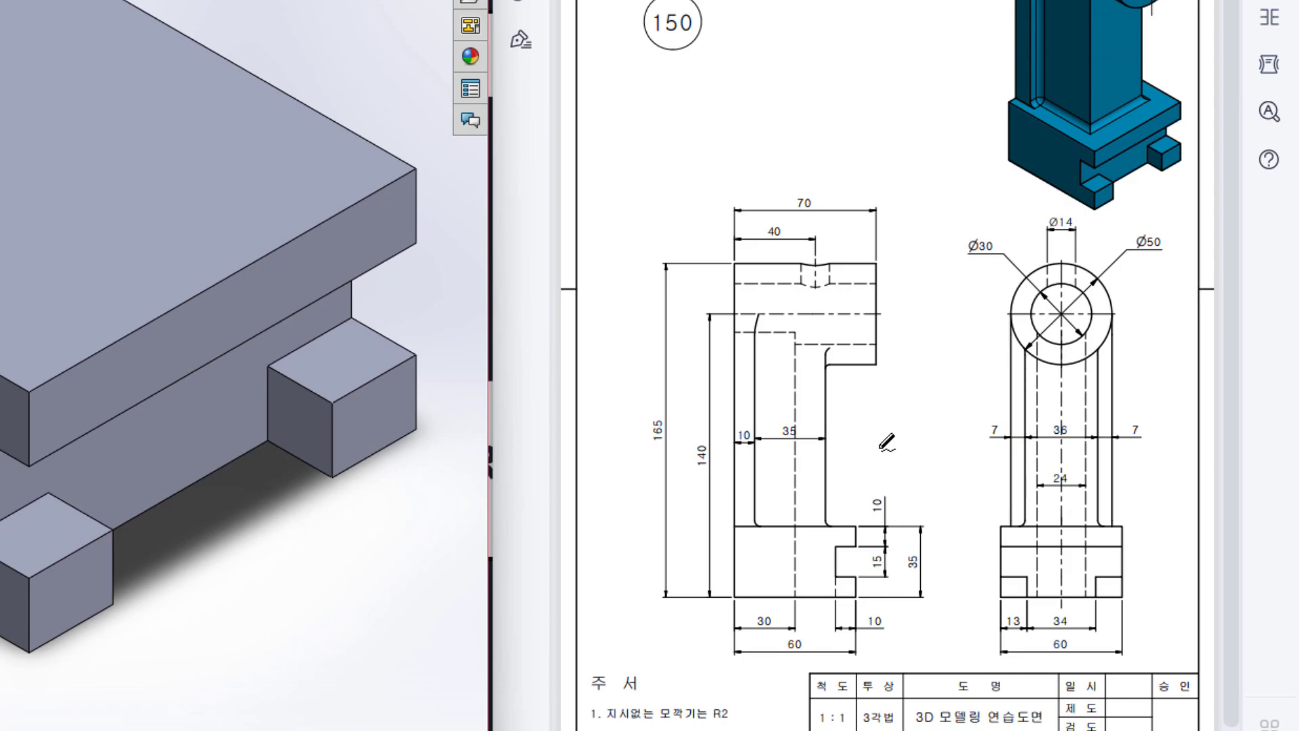
pyautogui.moveTo(765, 359)
pyautogui.mouseDown()
pyautogui.moveTo(844, 358)
pyautogui.moveTo(832, 399)
pyautogui.moveTo(842, 514)
pyautogui.moveTo(782, 520)
pyautogui.moveTo(762, 504)
pyautogui.moveTo(767, 358)
pyautogui.mouseUp()
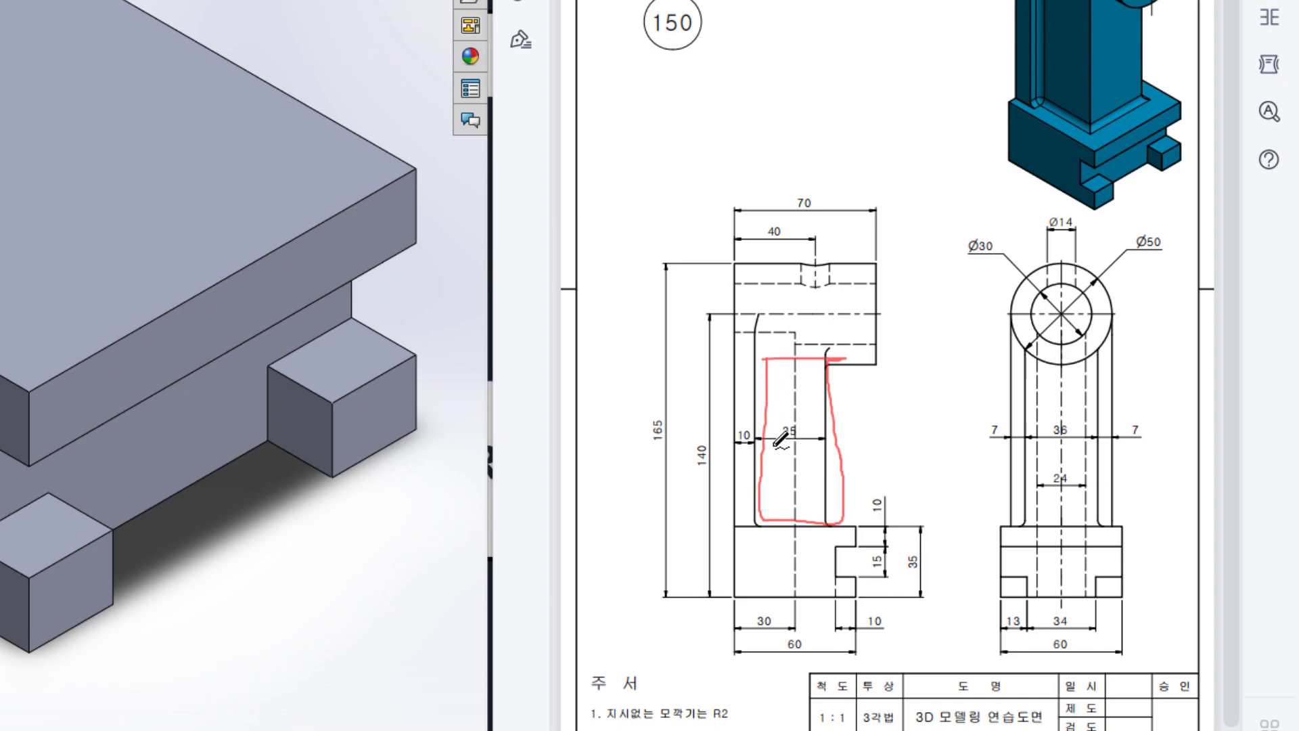
pyautogui.moveTo(758, 478); pyautogui.dragTo(830, 480)
pyautogui.moveTo(818, 426)
pyautogui.mouseDown()
pyautogui.moveTo(777, 418)
pyautogui.moveTo(822, 433)
pyautogui.moveTo(815, 425)
pyautogui.mouseUp()
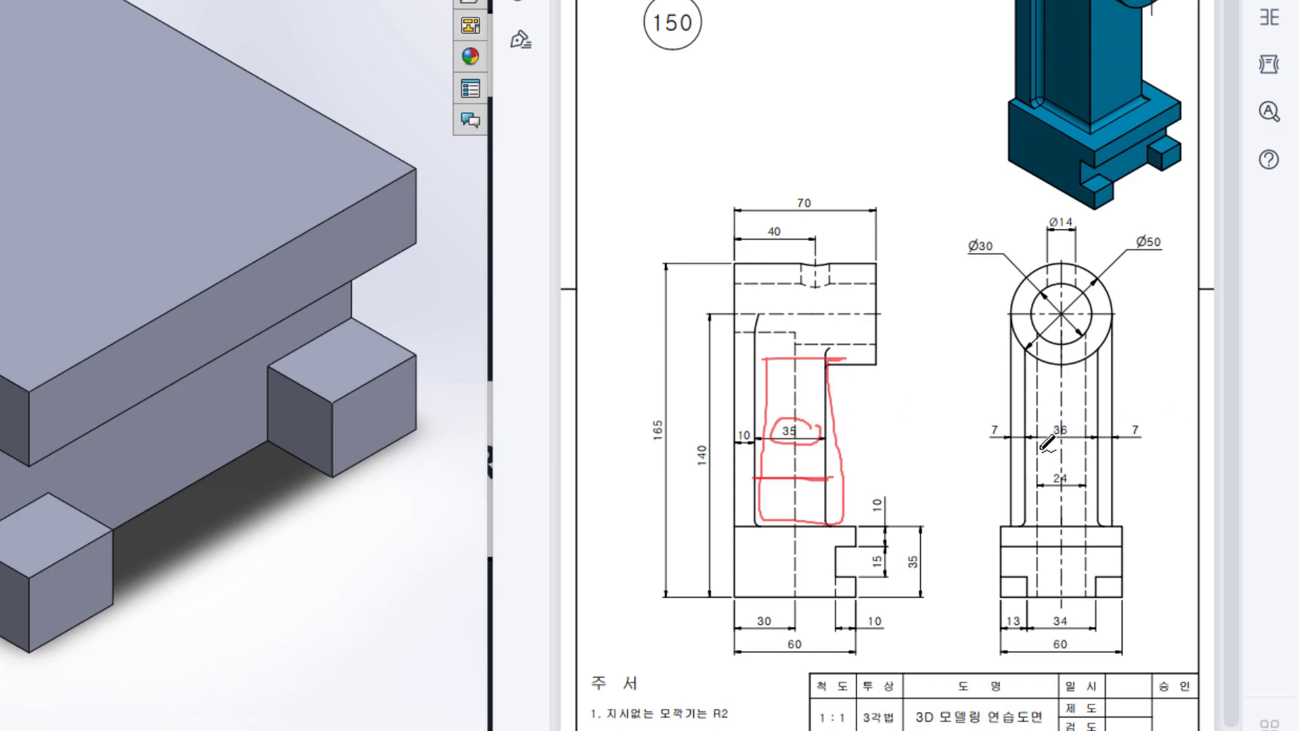
pyautogui.moveTo(1036, 444)
pyautogui.mouseDown()
pyautogui.moveTo(1083, 444)
pyautogui.moveTo(1072, 412)
pyautogui.moveTo(1038, 432)
pyautogui.moveTo(1086, 418)
pyautogui.mouseUp()
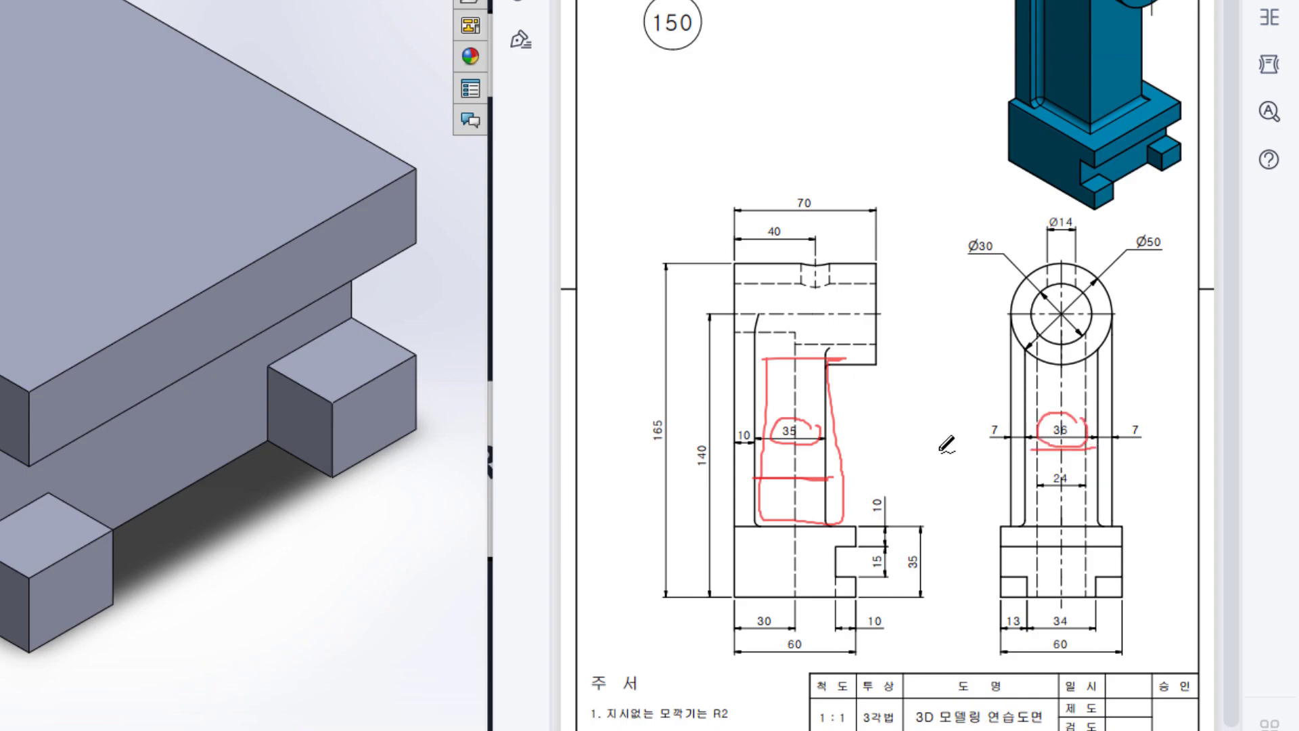
pyautogui.moveTo(881, 446)
pyautogui.mouseDown()
pyautogui.moveTo(937, 453)
pyautogui.moveTo(956, 370)
pyautogui.moveTo(905, 357)
pyautogui.moveTo(882, 447)
pyautogui.mouseUp()
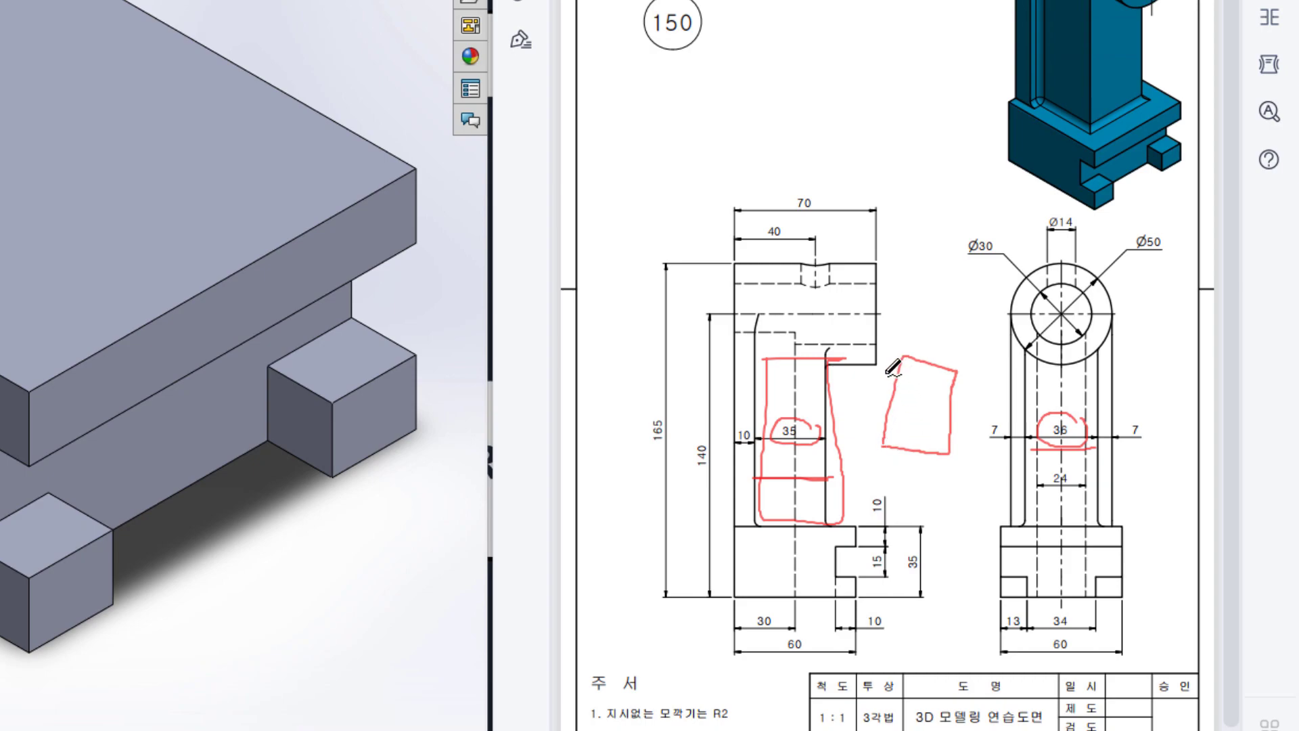
pyautogui.moveTo(973, 385)
pyautogui.mouseDown()
pyautogui.moveTo(986, 429)
pyautogui.moveTo(974, 448)
pyautogui.mouseUp()
pyautogui.moveTo(899, 466); pyautogui.dragTo(937, 452)
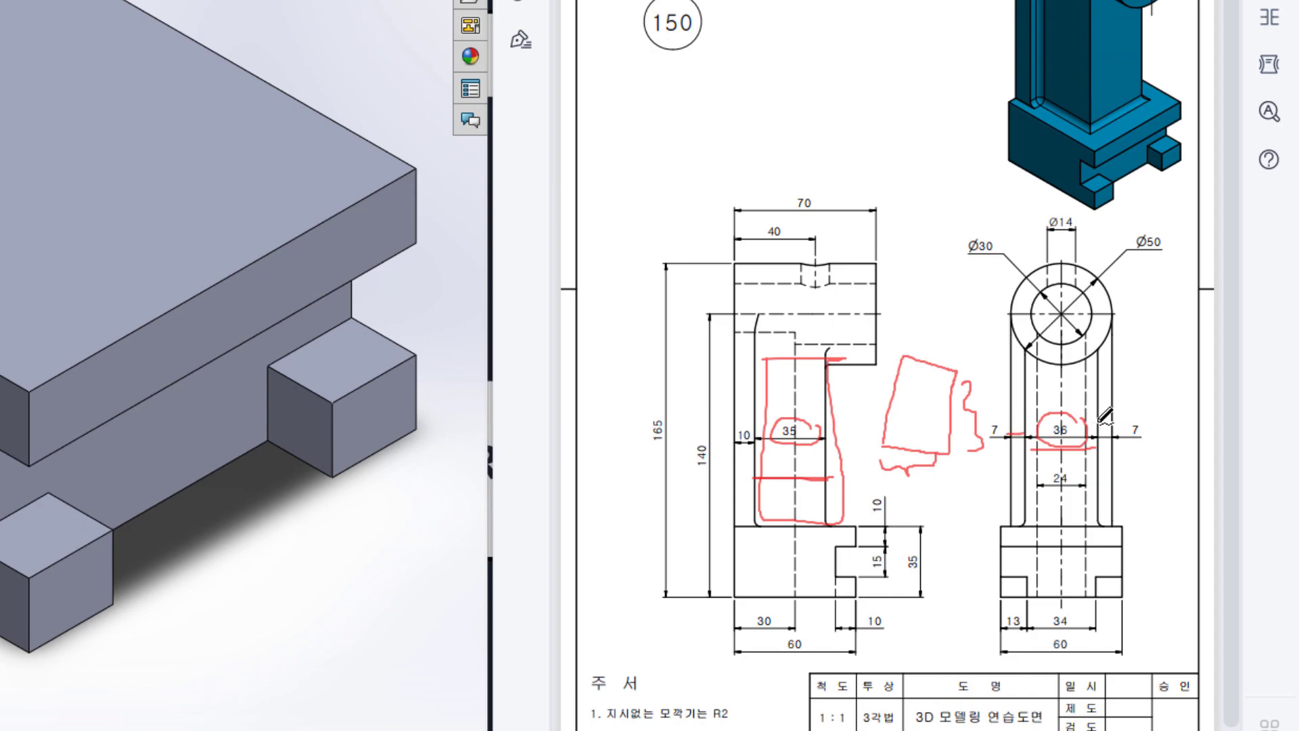
pyautogui.moveTo(908, 355)
pyautogui.mouseDown()
pyautogui.moveTo(909, 328)
pyautogui.moveTo(910, 343)
pyautogui.mouseUp()
pyautogui.moveTo(882, 443); pyautogui.dragTo(876, 444)
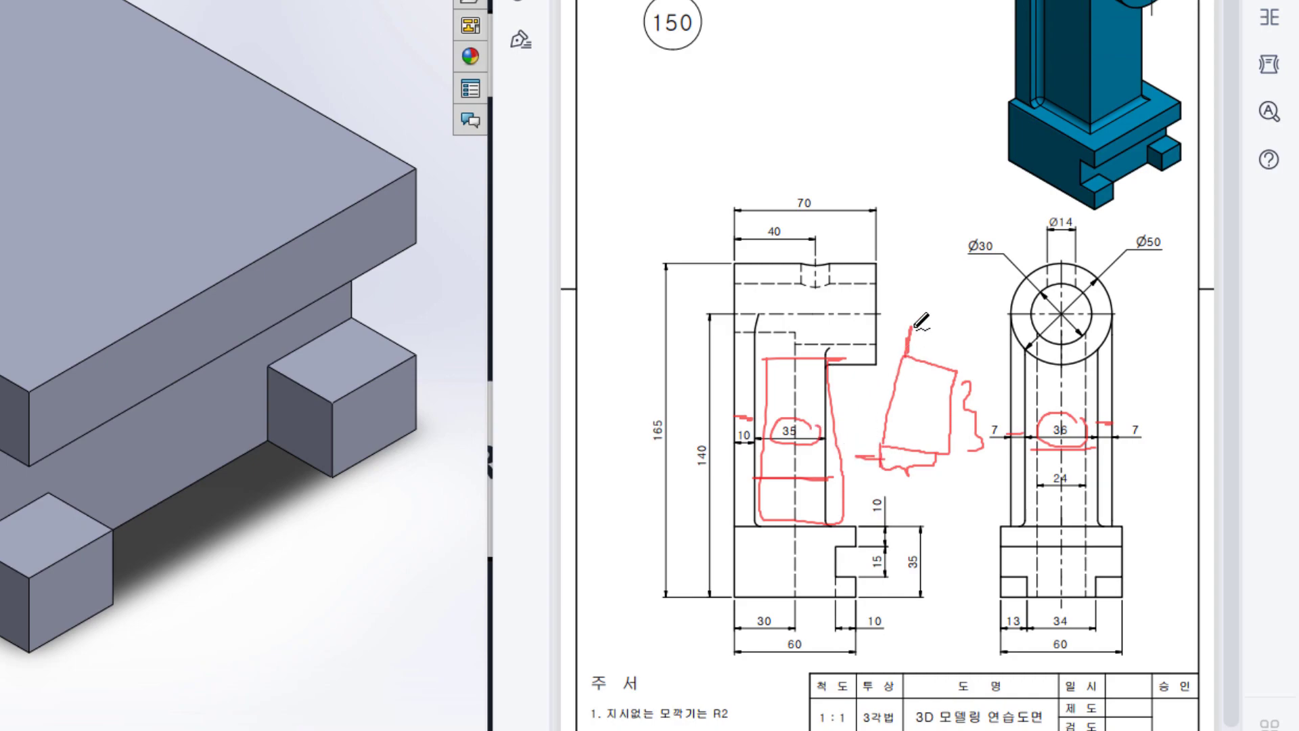
pyautogui.moveTo(896, 331); pyautogui.dragTo(868, 450)
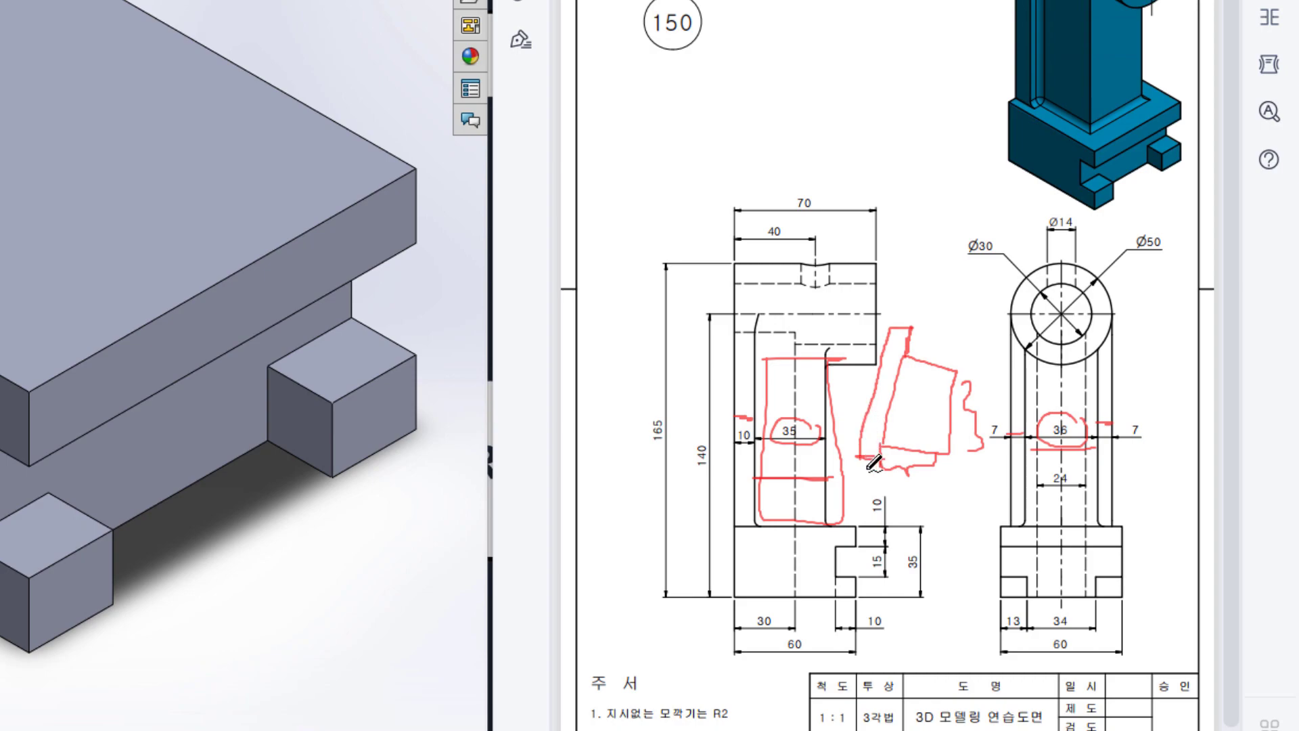
pyautogui.moveTo(711, 431)
pyautogui.mouseDown()
pyautogui.moveTo(687, 473)
pyautogui.moveTo(720, 431)
pyautogui.mouseUp()
pyautogui.moveTo(902, 541)
pyautogui.mouseDown()
pyautogui.moveTo(928, 553)
pyautogui.moveTo(920, 539)
pyautogui.mouseUp()
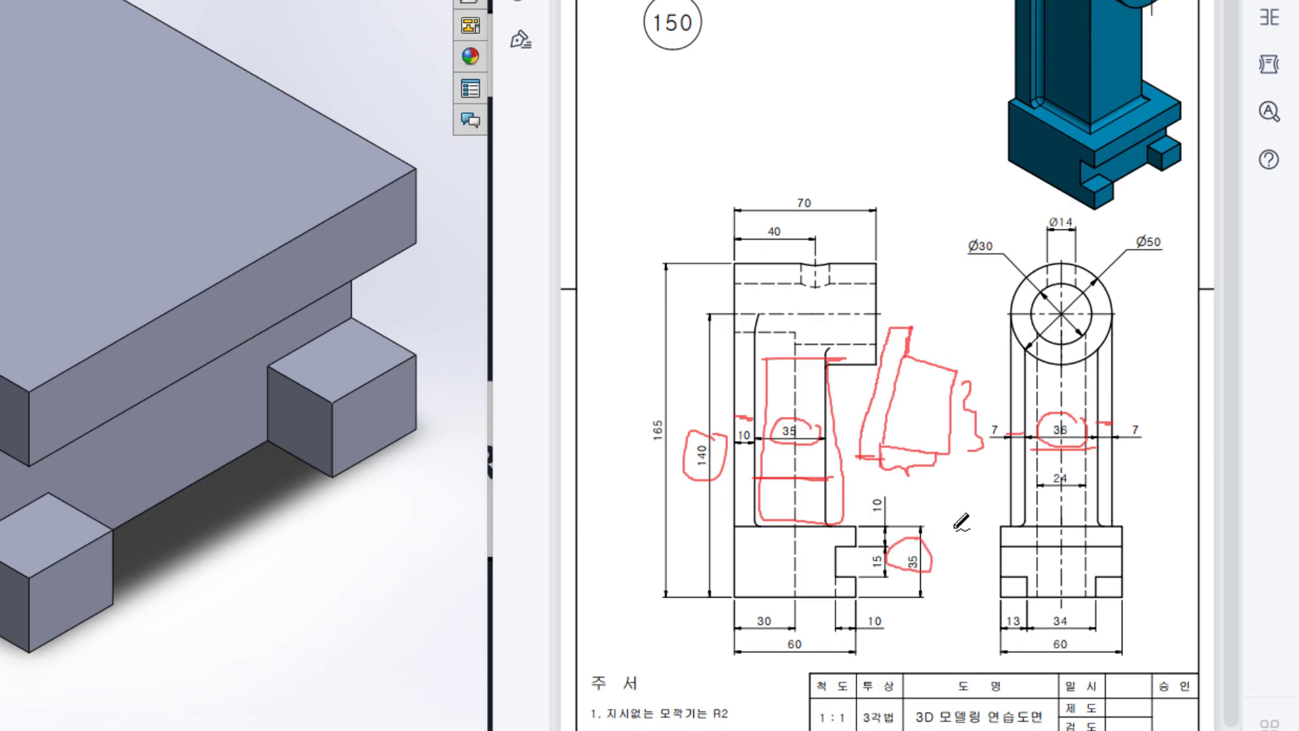
# - Undo all the freehand markup strokes on the practice drawing
pyautogui.hotkey('ctrl', 'z')
pyautogui.hotkey('ctrl', 'z')
pyautogui.hotkey('ctrl', 'z')
pyautogui.hotkey('ctrl', 'z')
pyautogui.hotkey('ctrl', 'z')
pyautogui.hotkey('ctrl', 'z')
pyautogui.hotkey('ctrl', 'z')
pyautogui.hotkey('ctrl', 'z')
pyautogui.hotkey('ctrl', 'z')
pyautogui.hotkey('ctrl', 'z')
pyautogui.hotkey('ctrl', 'z')
pyautogui.hotkey('ctrl', 'z')
pyautogui.hotkey('ctrl', 'z')
pyautogui.hotkey('ctrl', 'z')
pyautogui.hotkey('ctrl', 'z')
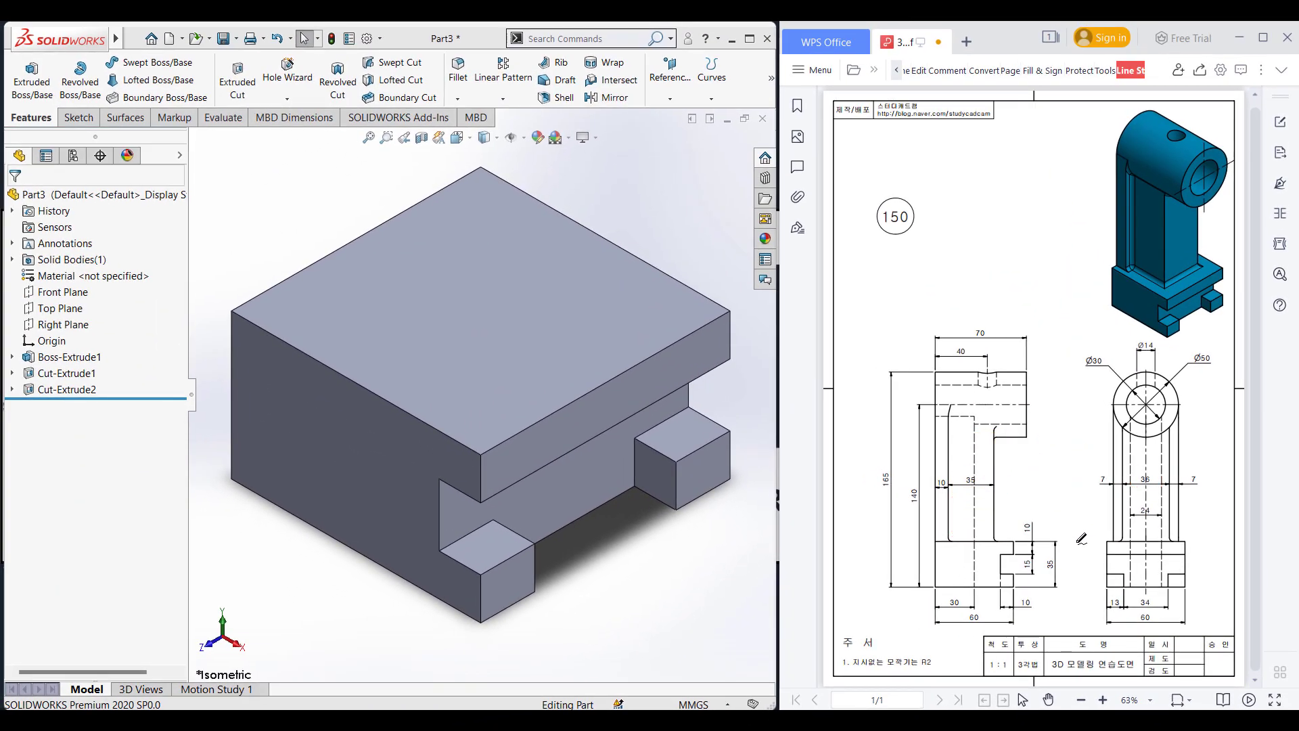
# - Sketch a center rectangle 35 mm wide and 36 mm high on the block's top face, centred in line with the origin
pyautogui.rightClick(503, 302)
pyautogui.click(537, 277)
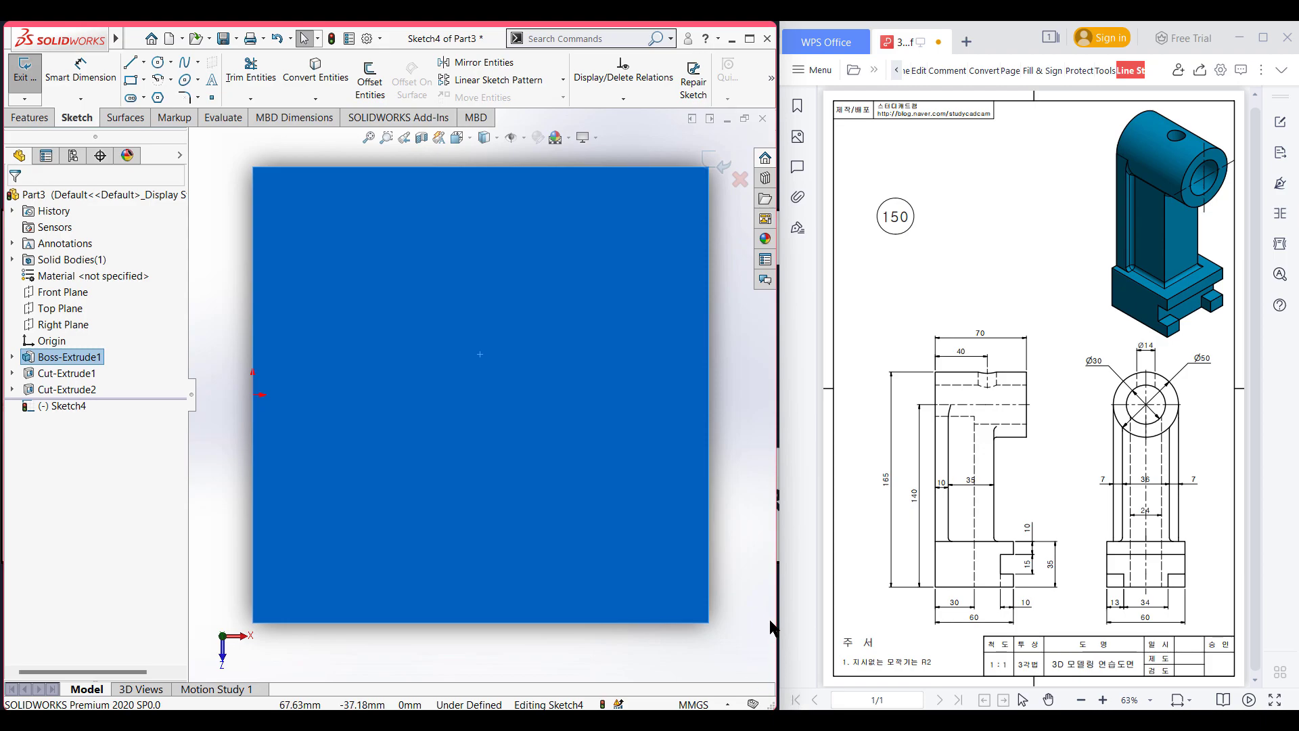
pyautogui.click(232, 327)
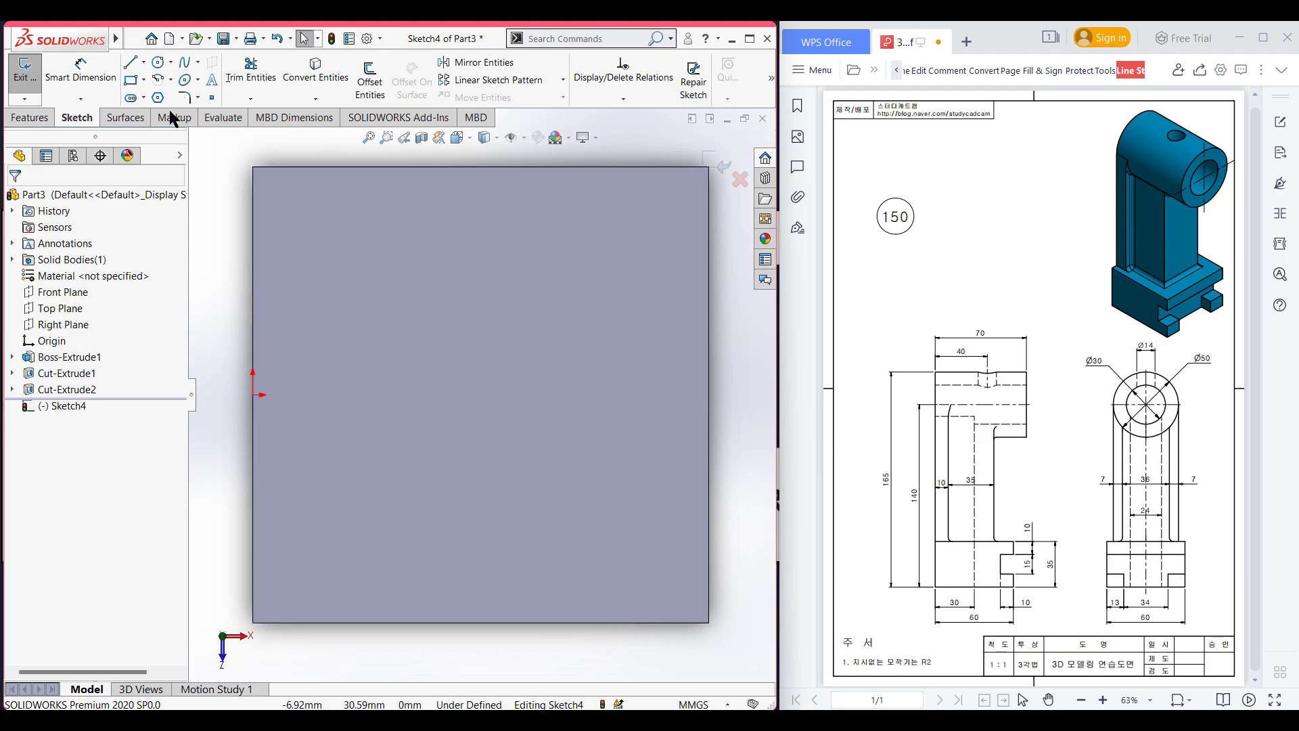
pyautogui.click(143, 80)
pyautogui.click(163, 114)
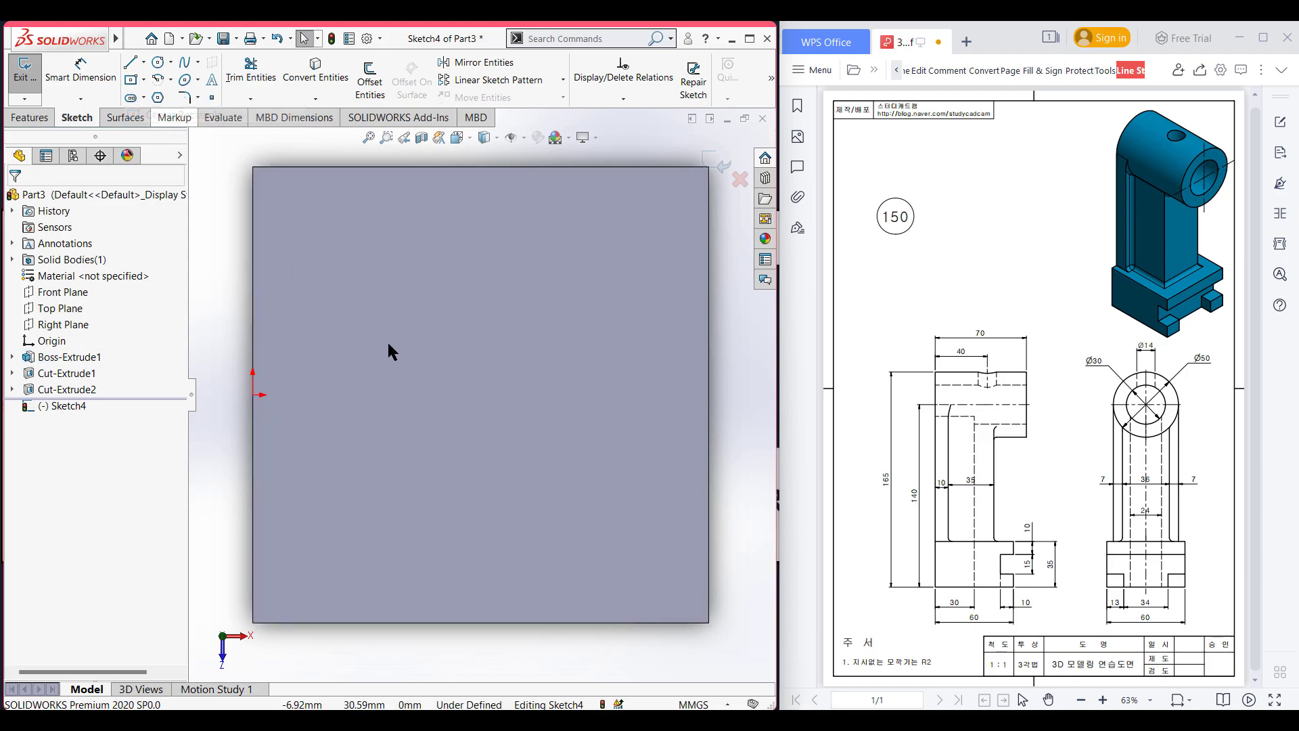
pyautogui.click(492, 395)
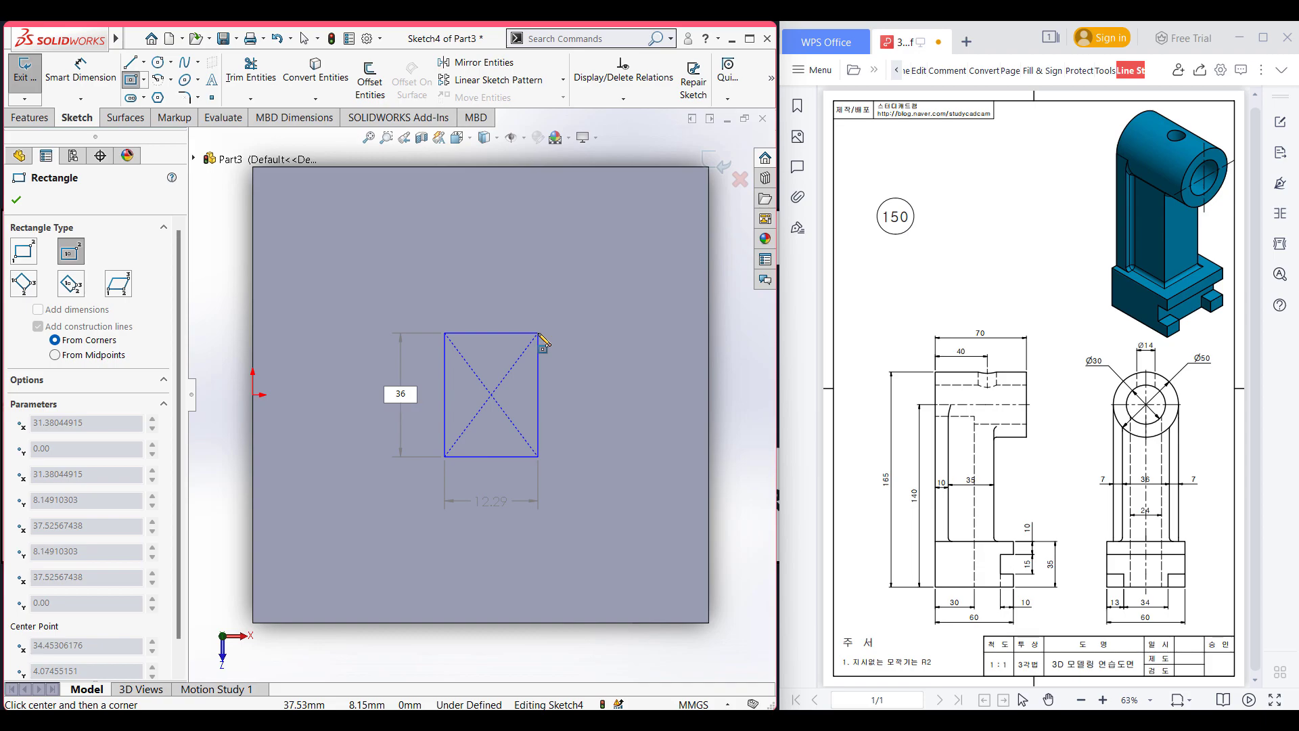
pyautogui.write('36')
pyautogui.press('Tab')
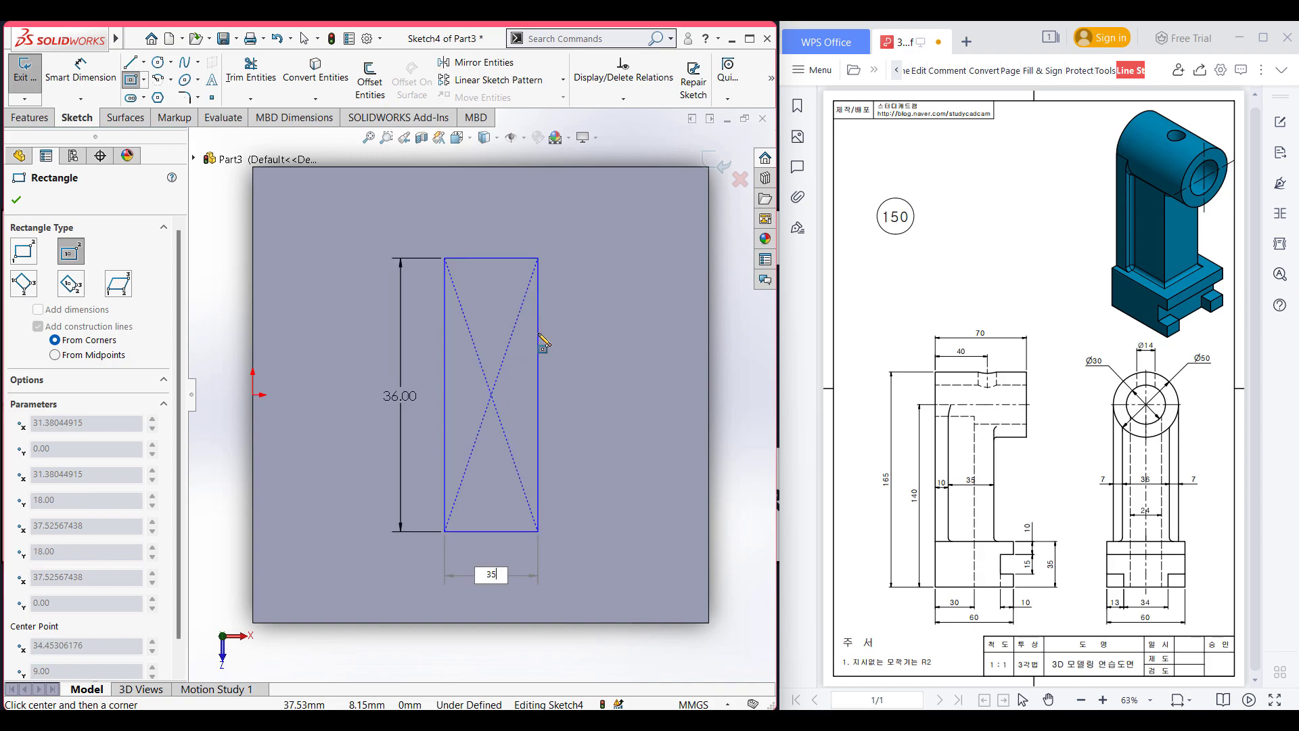
pyautogui.write('35')
pyautogui.press('Return')
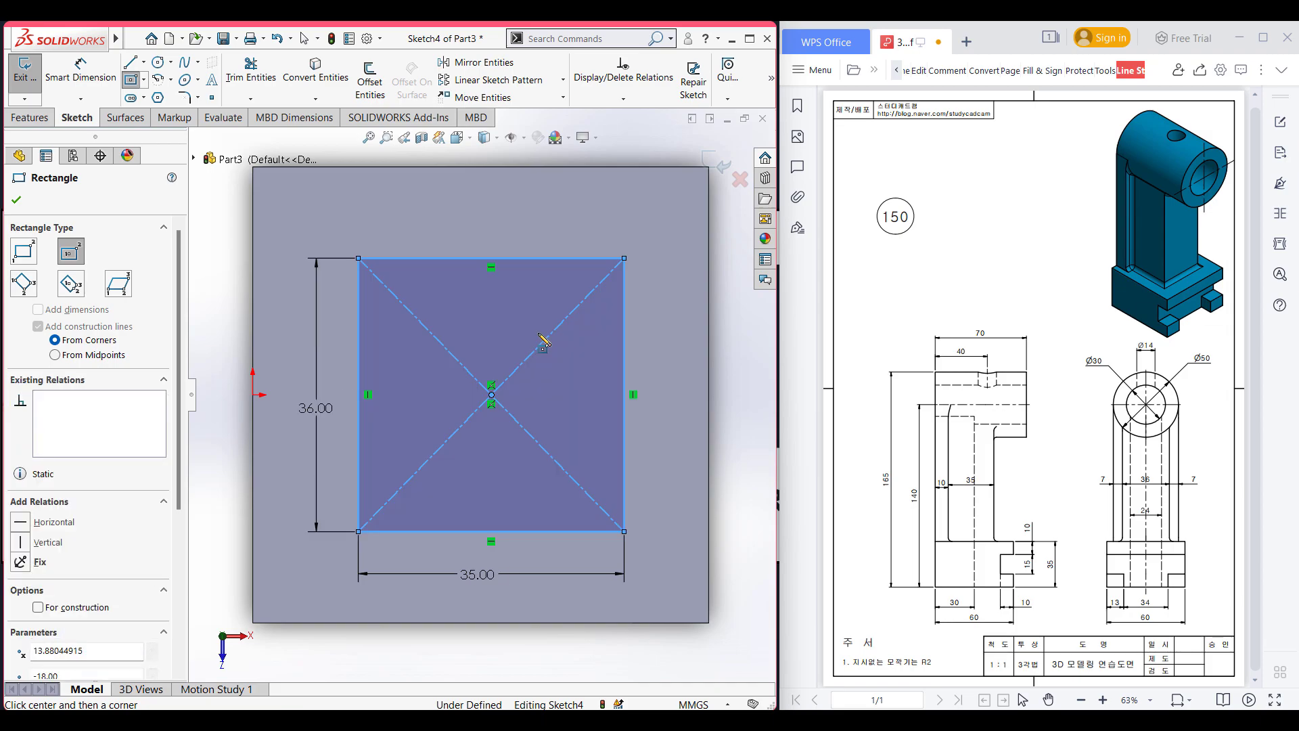
pyautogui.moveTo(742, 600); pyautogui.dragTo(739, 522, button='right')
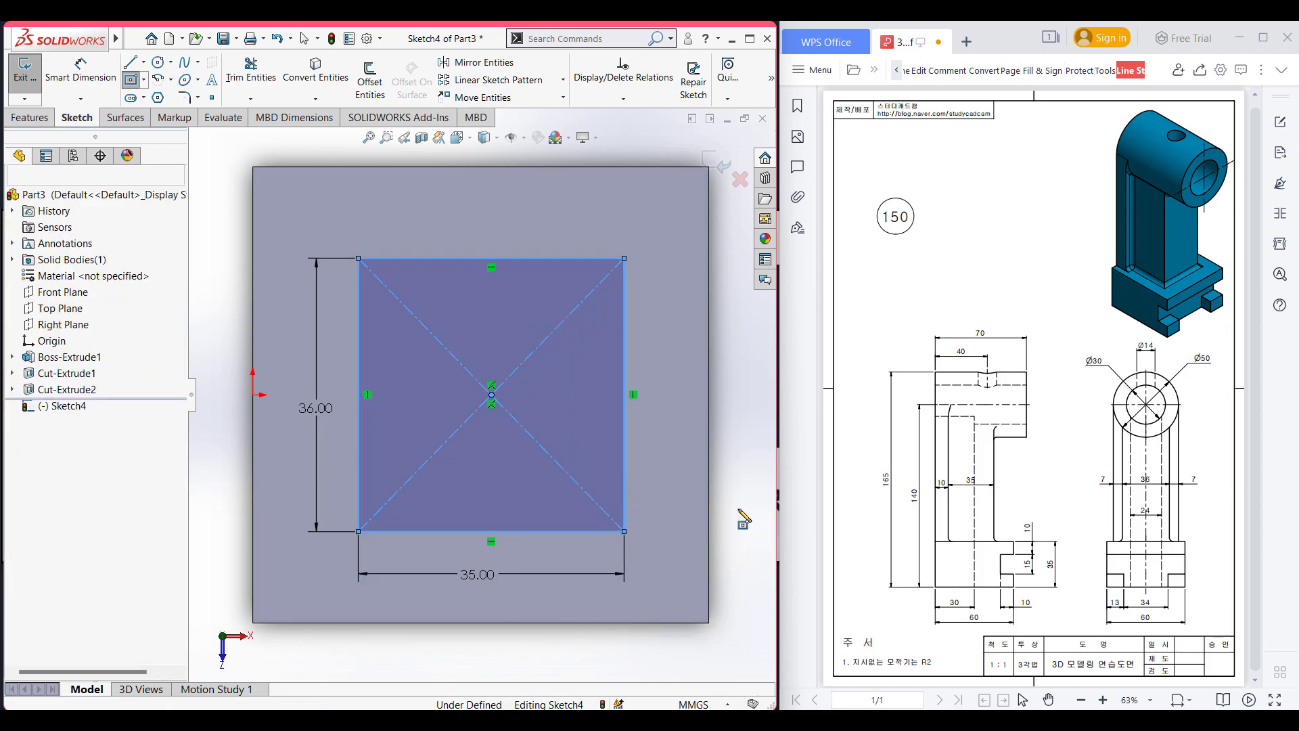
# - Dimension the rectangle's near vertical side 10 mm from the block's edge at the origin
pyautogui.click(359, 322)
pyautogui.click(253, 315)
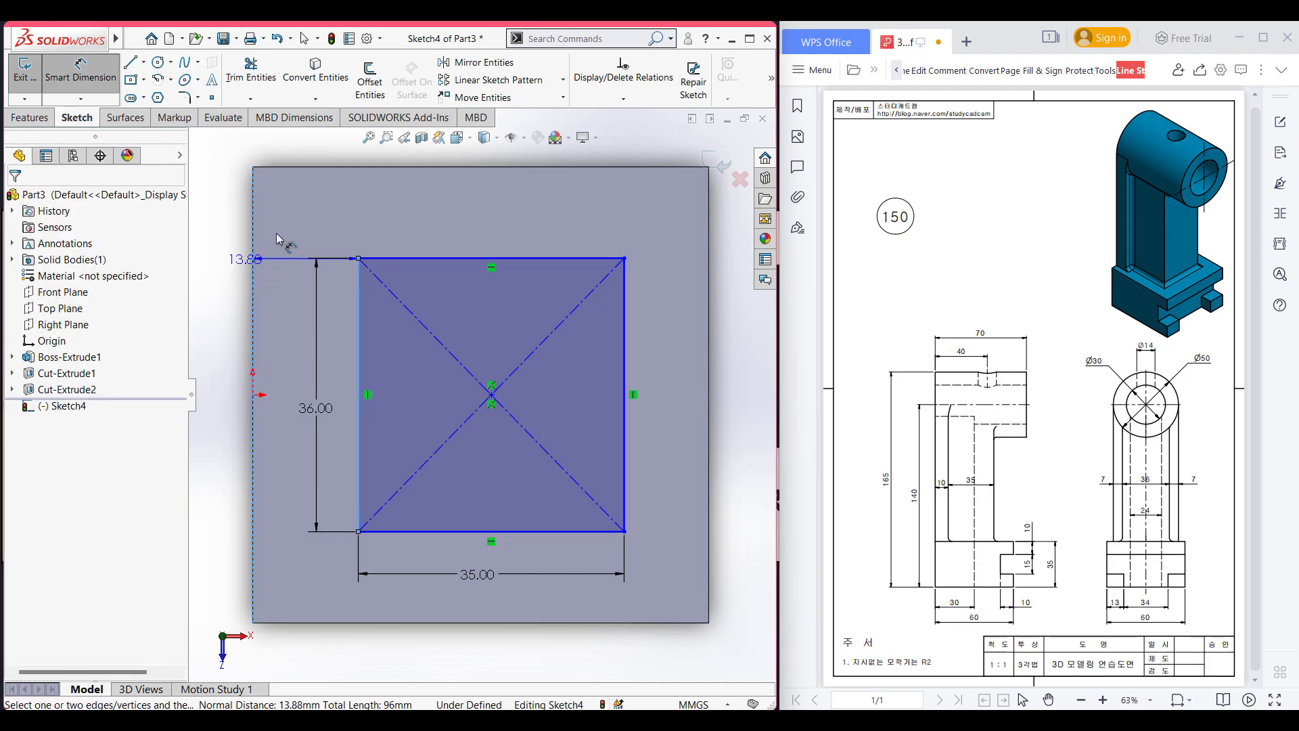
pyautogui.click(273, 305)
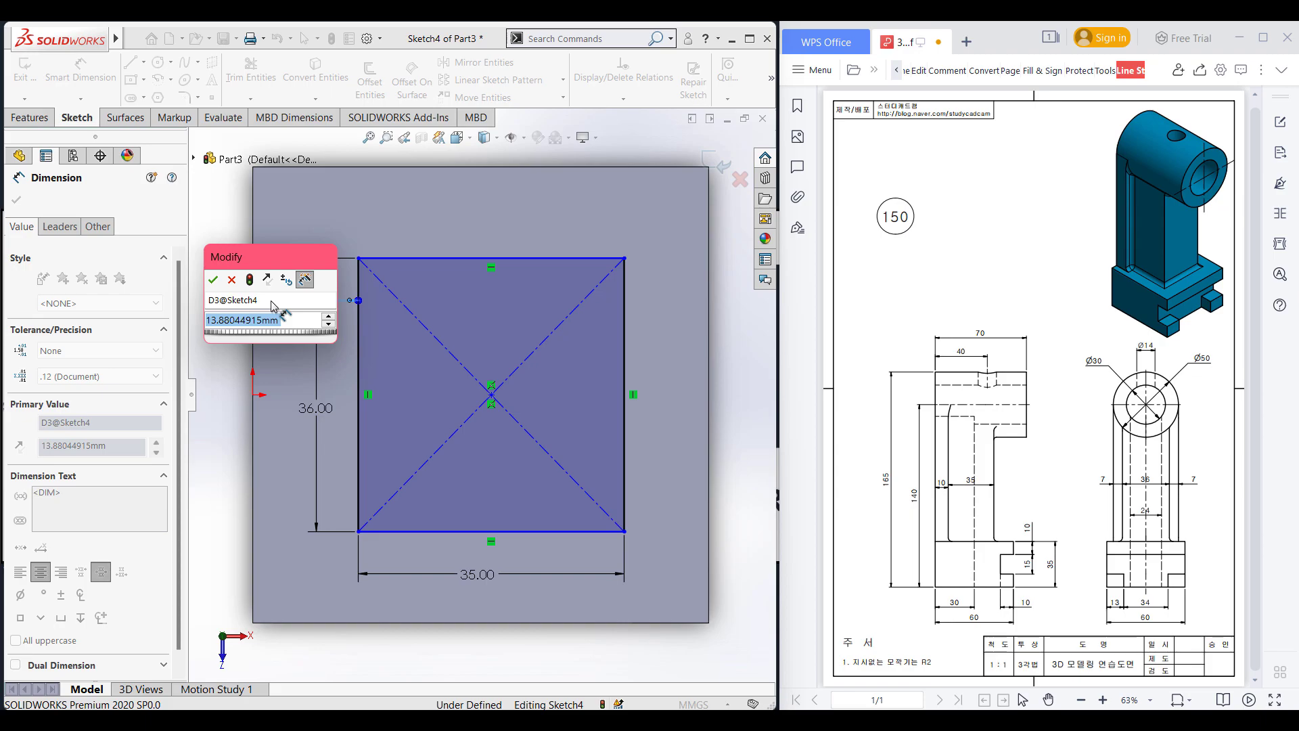
pyautogui.write('10')
pyautogui.press('Return')
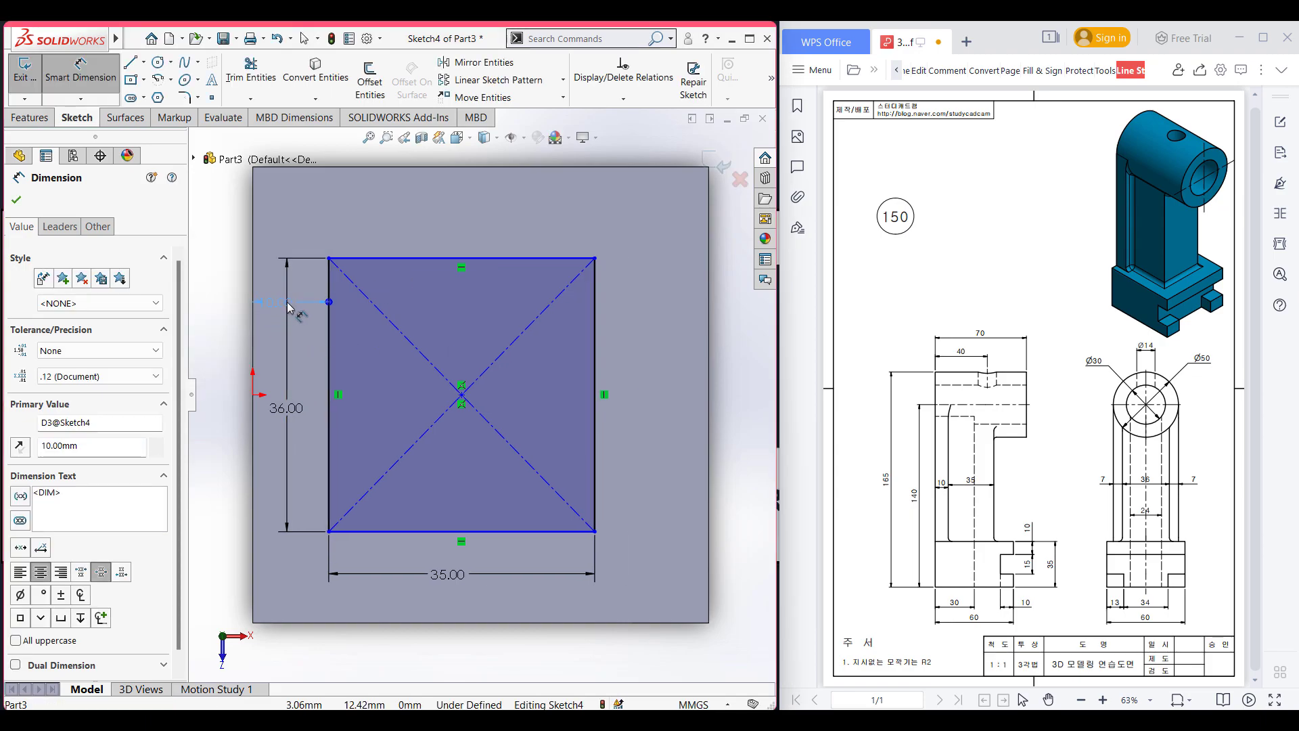
pyautogui.click(238, 319)
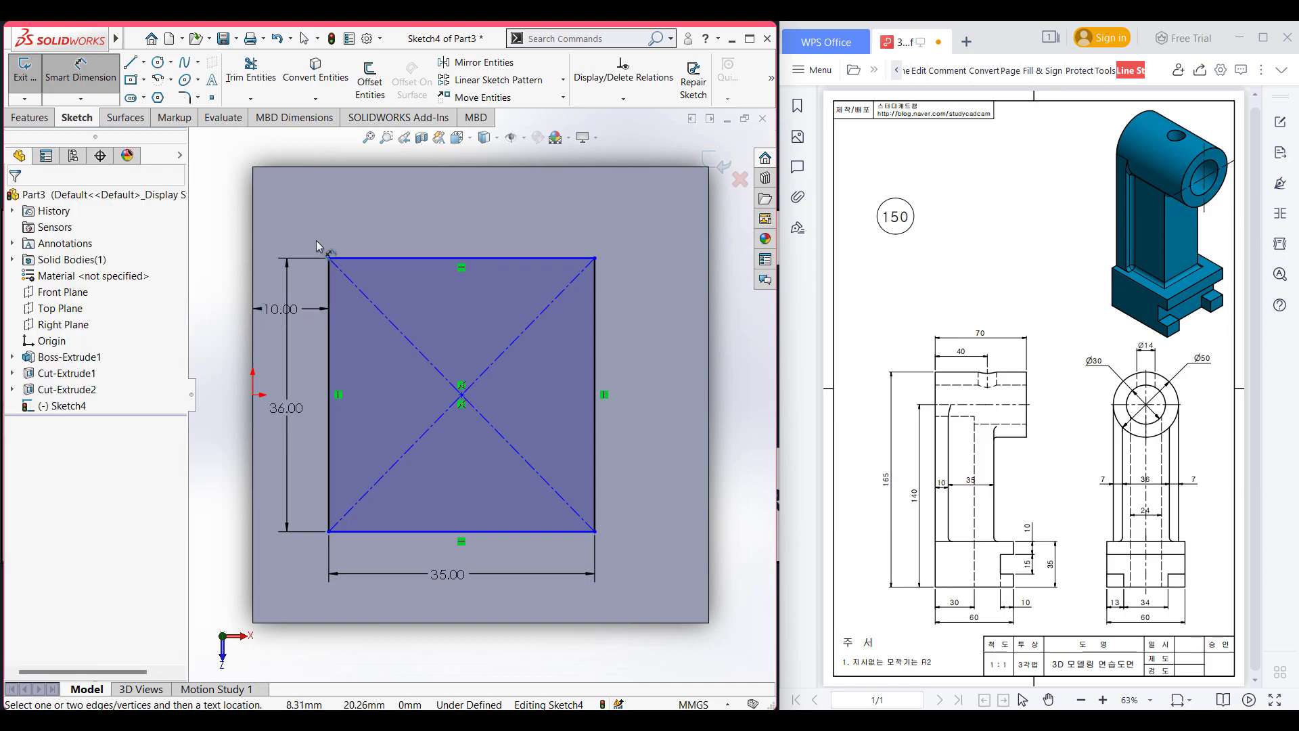
# - Draw the flange outline with lines: 7 mm beyond the rectangle's corner, across to the block edge, 7+36+7 mm along it, and back to the opposite corner
pyautogui.click(131, 62)
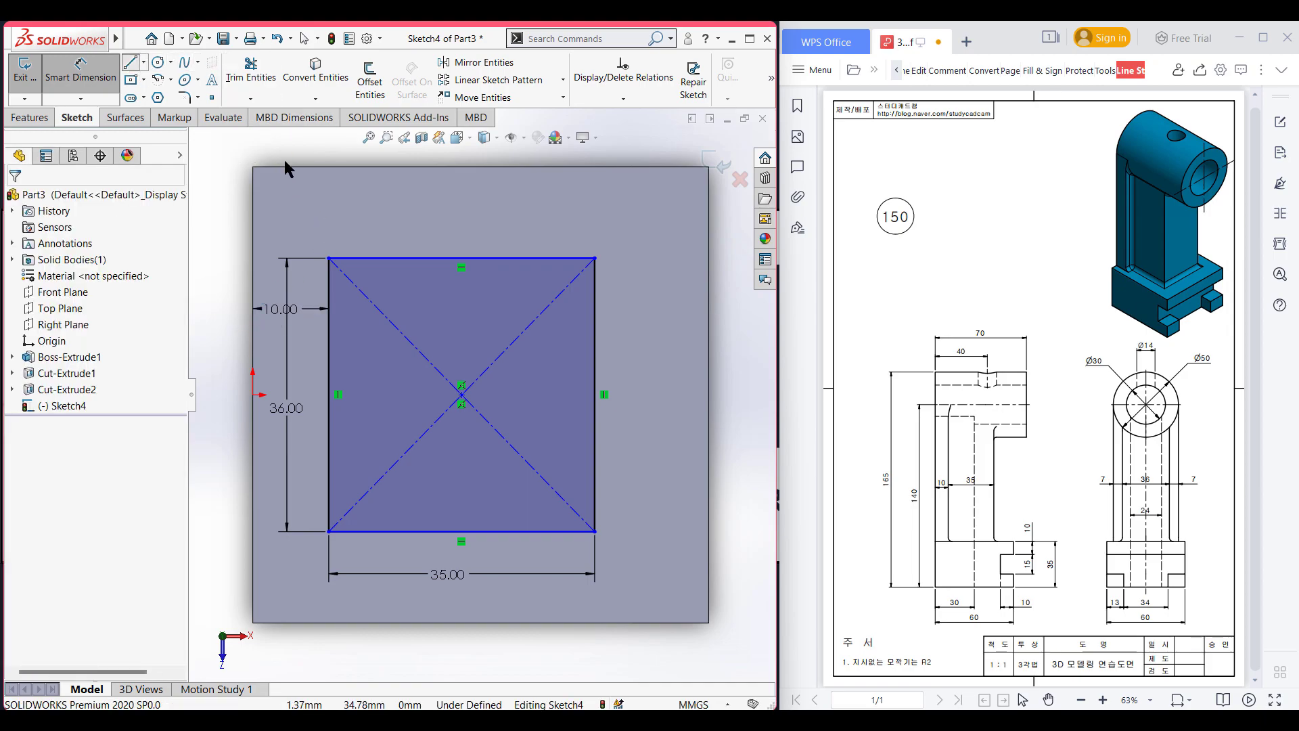
pyautogui.click(329, 258)
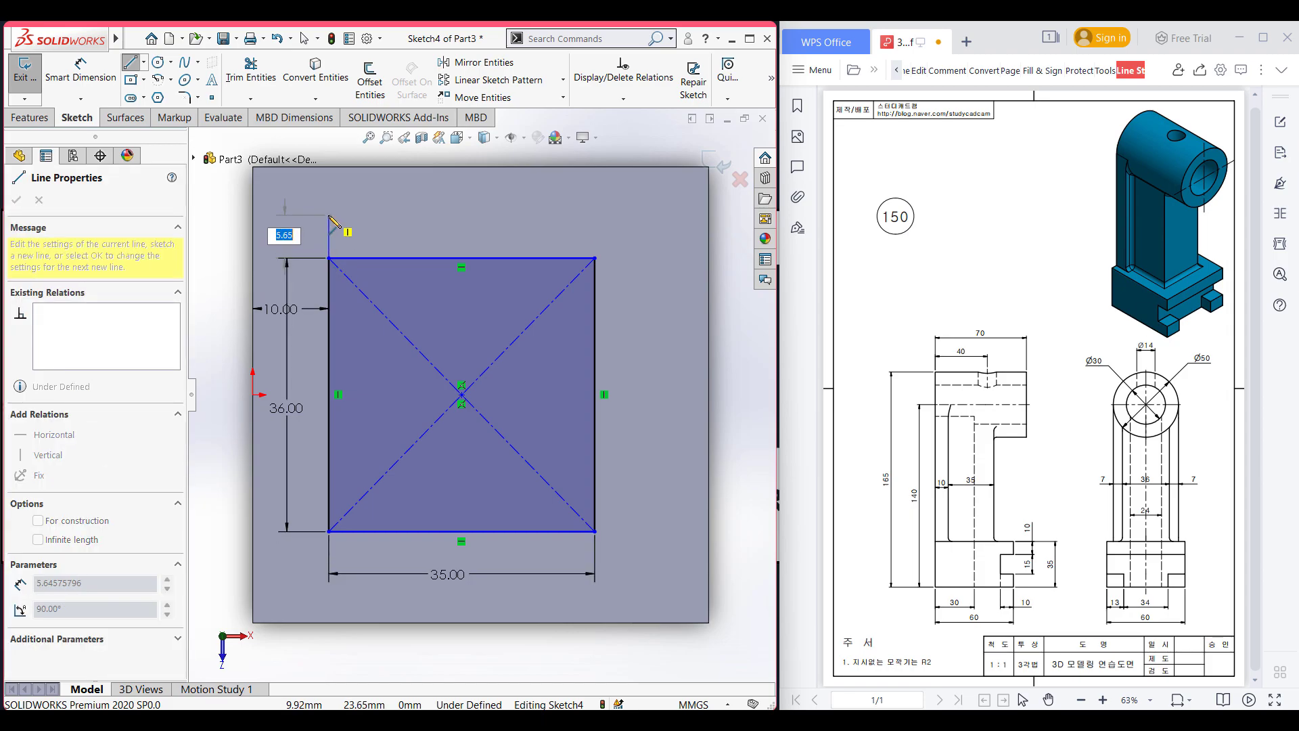
pyautogui.write('7')
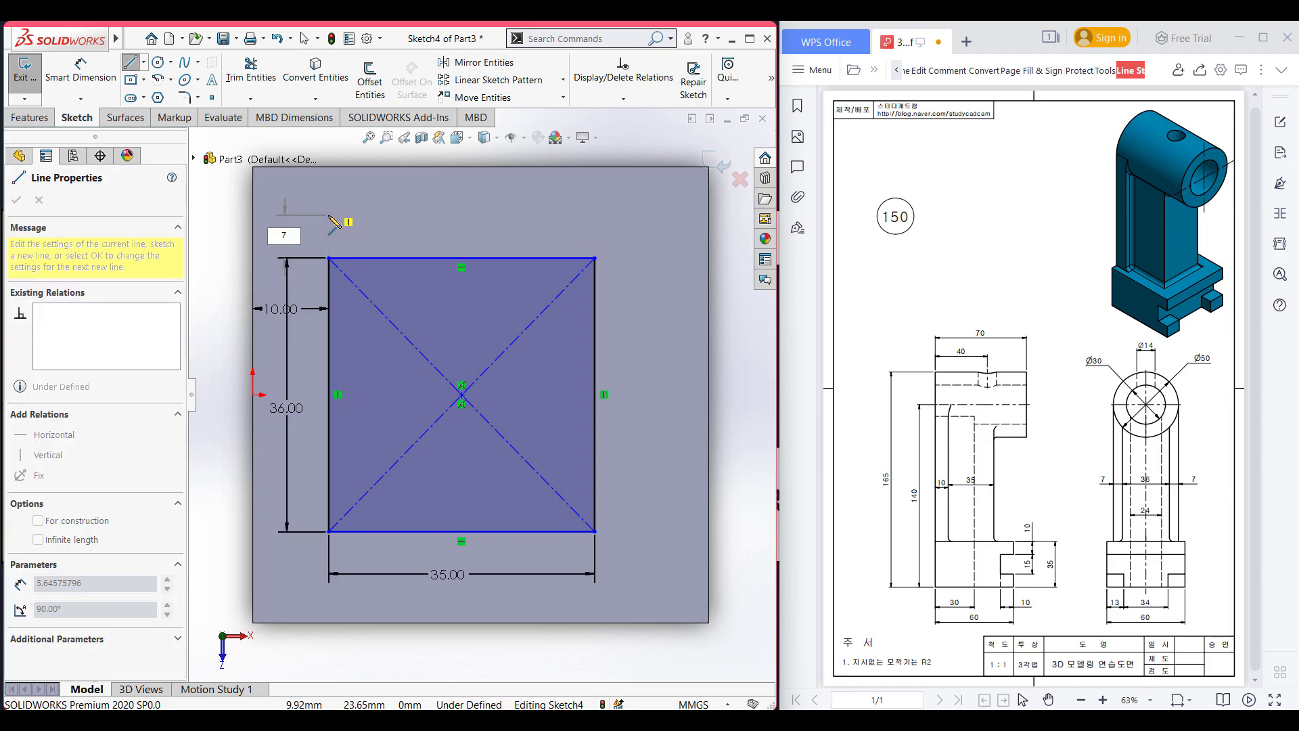
pyautogui.press('Return')
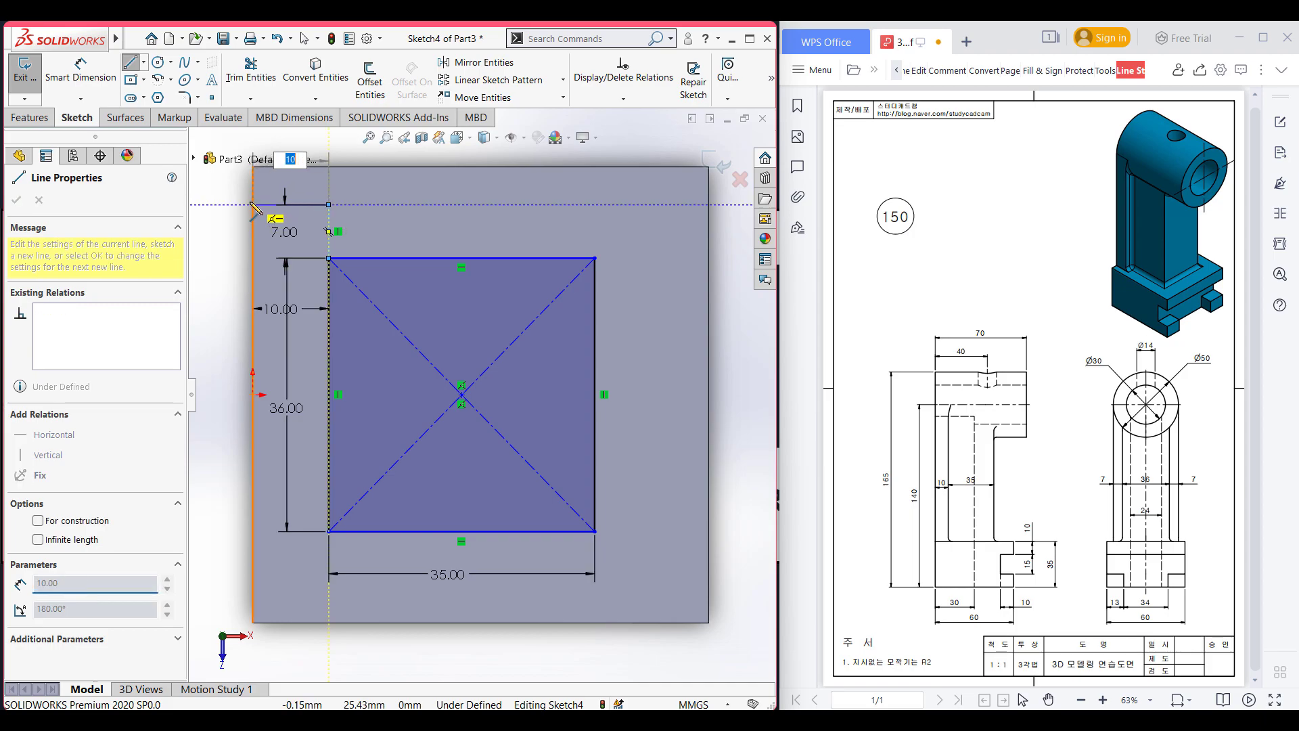
pyautogui.click(253, 208)
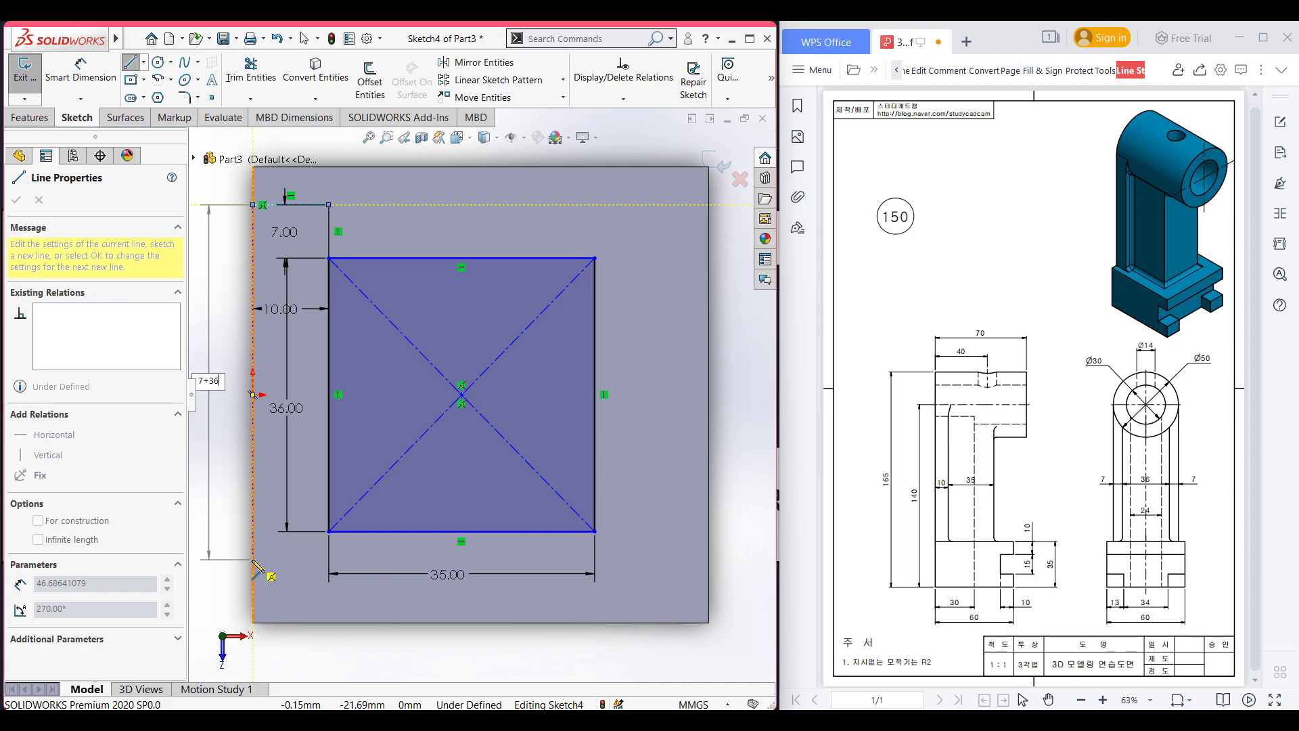
pyautogui.write('7+36+7')
pyautogui.press('Return')
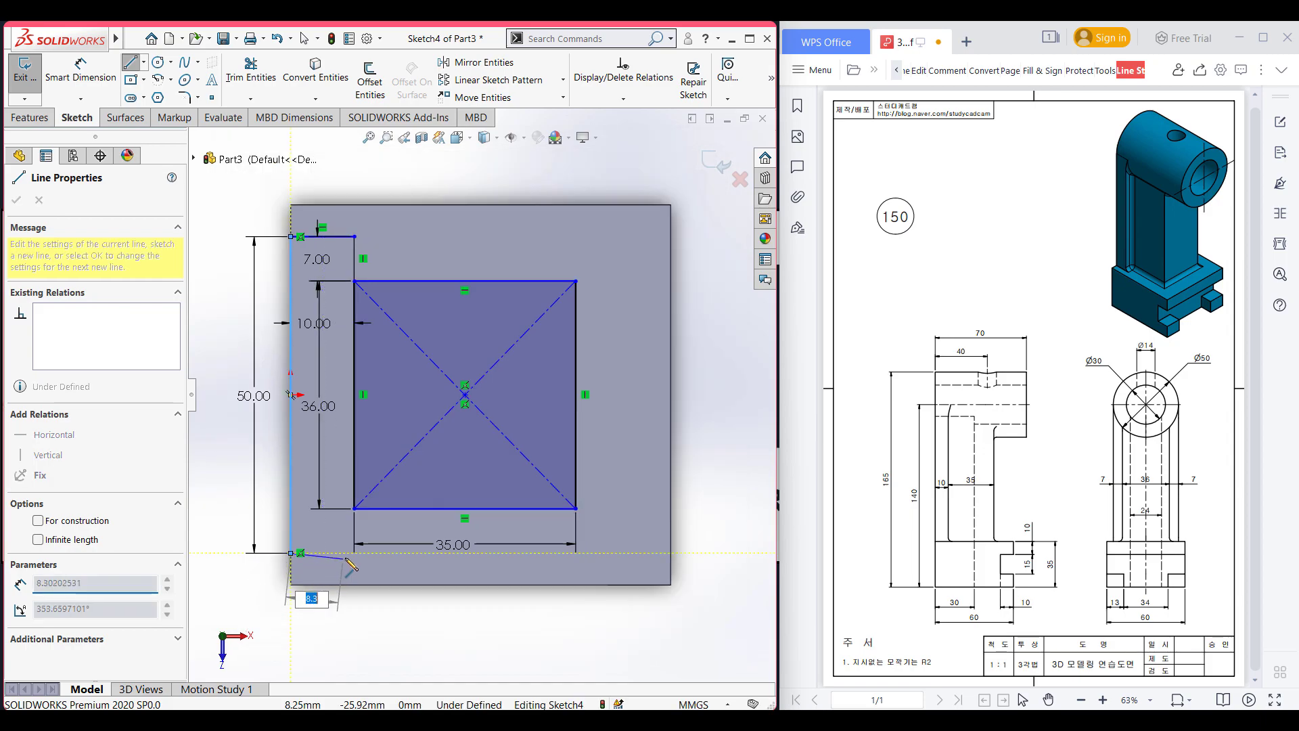
pyautogui.write('7')
pyautogui.press('Return')
pyautogui.click(354, 508)
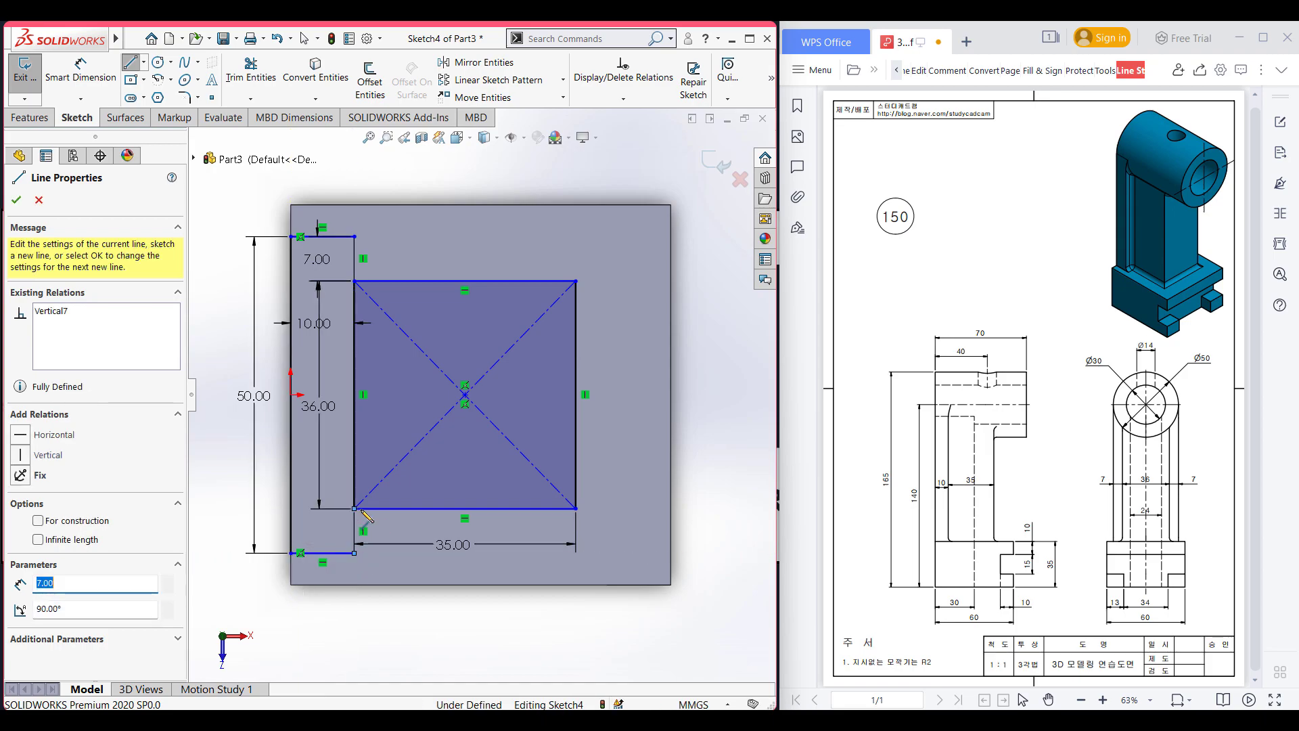
# - Trim away the rectangle side shared with the flange outline using Power trim, leaving one closed T-shaped profile
pyautogui.moveTo(624, 617); pyautogui.dragTo(586, 679, button='right')
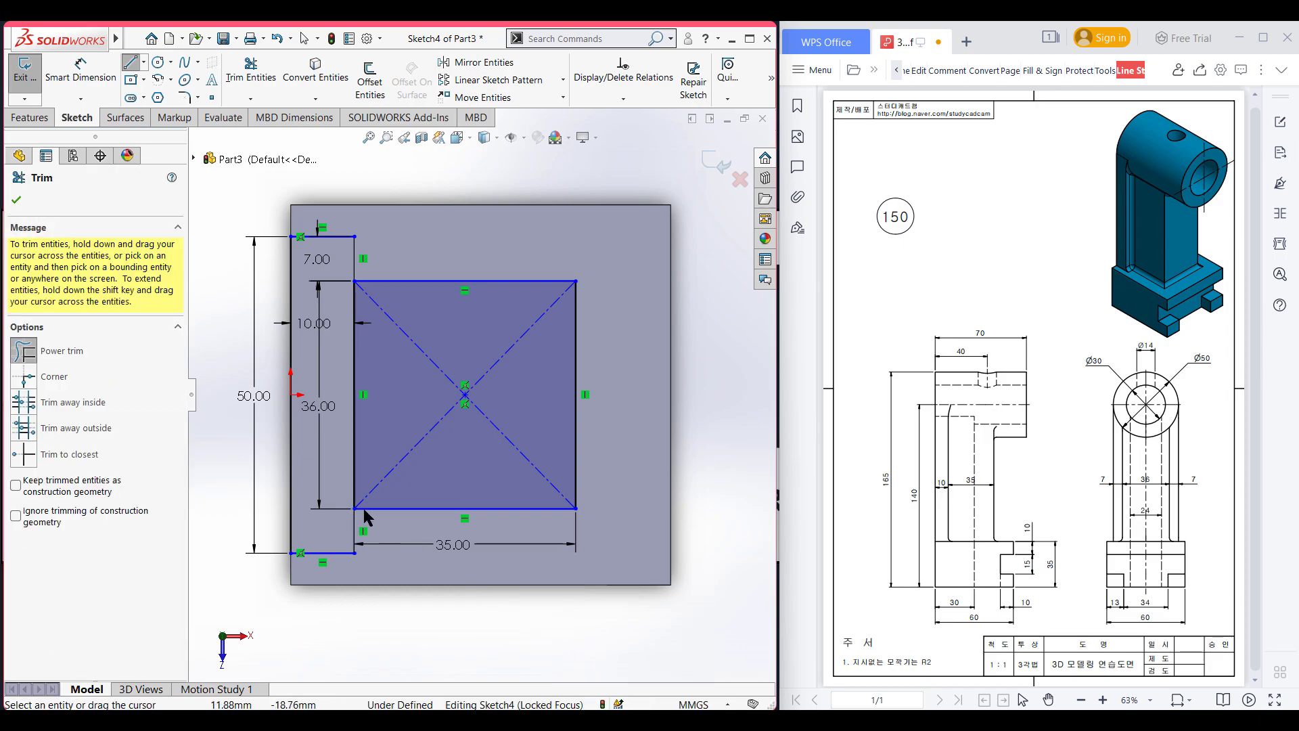
pyautogui.moveTo(359, 447); pyautogui.dragTo(370, 441)
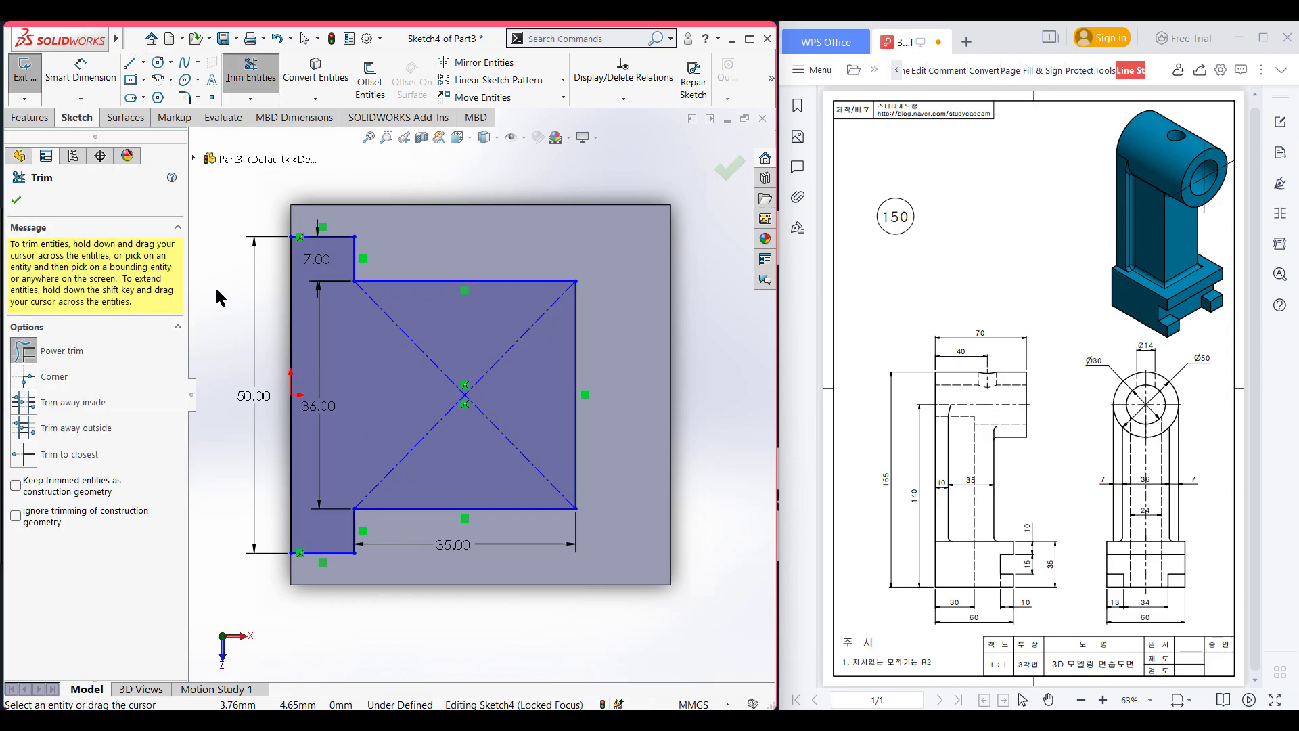
pyautogui.click(16, 199)
pyautogui.press('Escape')
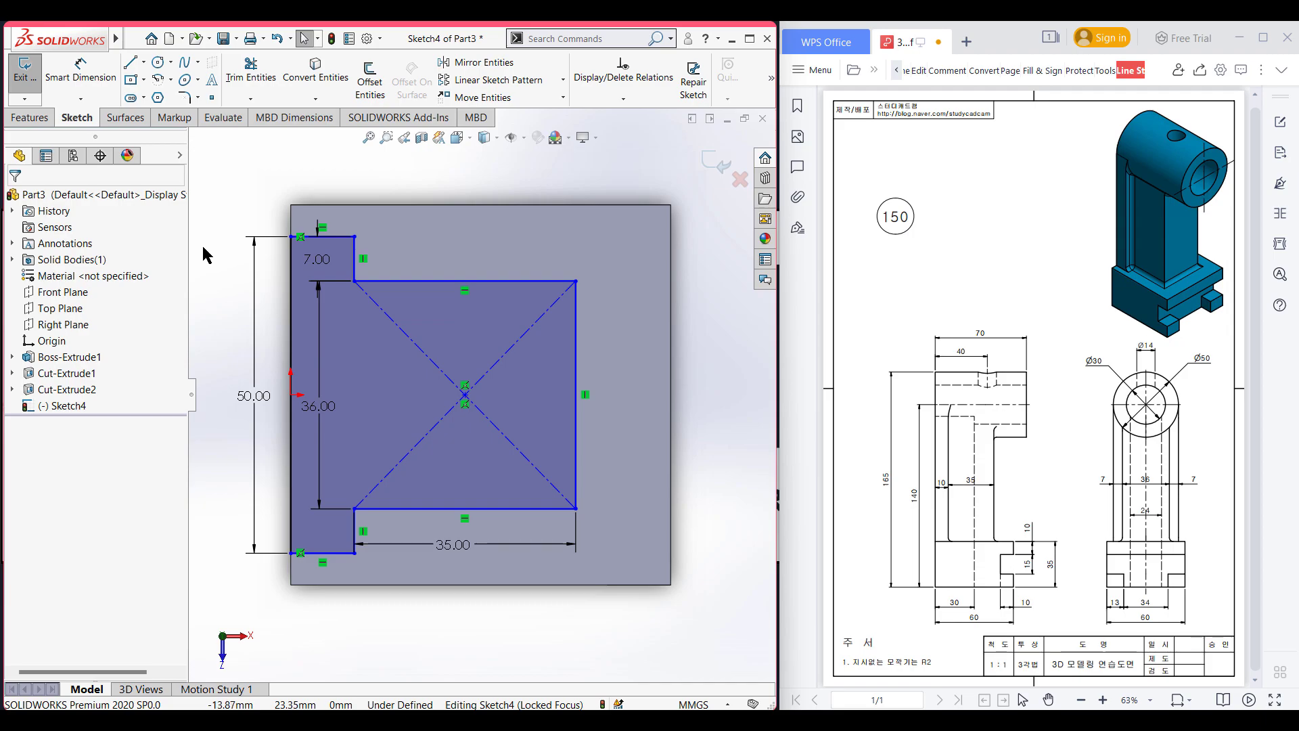
# - Extrude the T-shaped column profile upward from the block with a blind depth of 140-35 mm, merged with the base
pyautogui.hotkey('ctrl', '7')
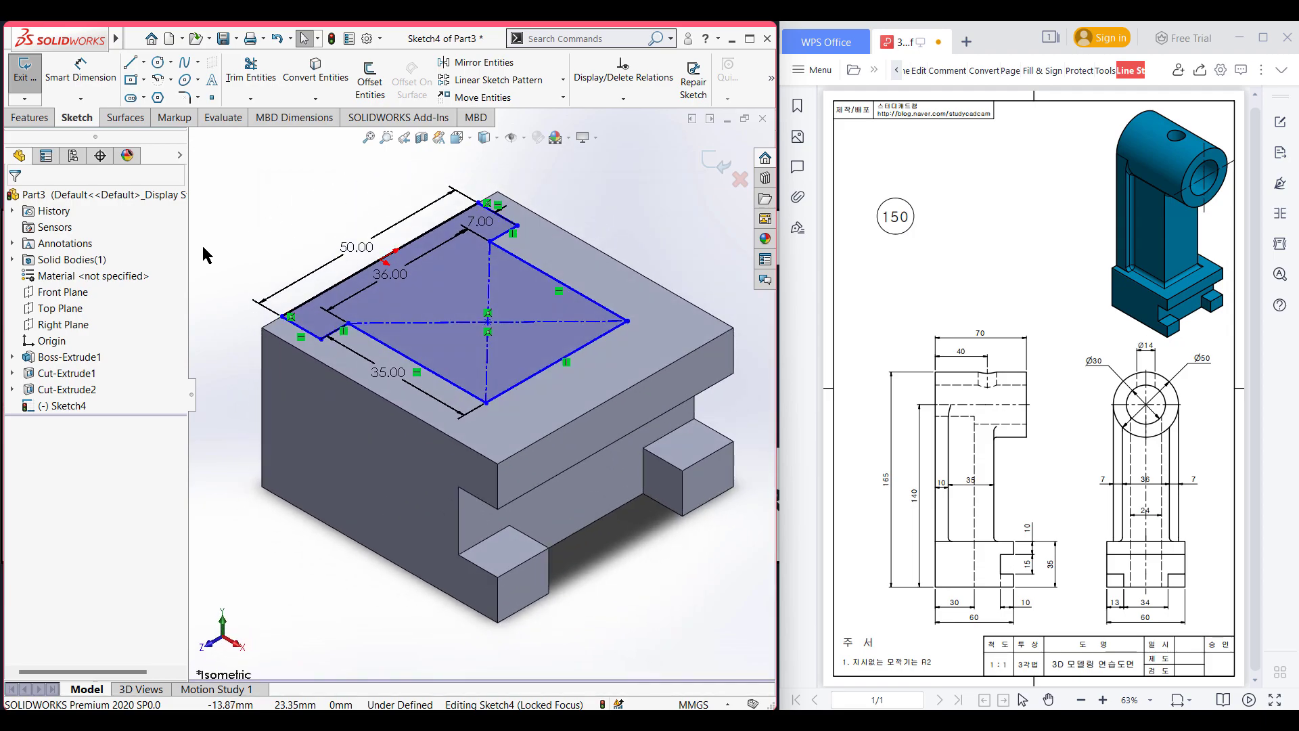
pyautogui.click(27, 118)
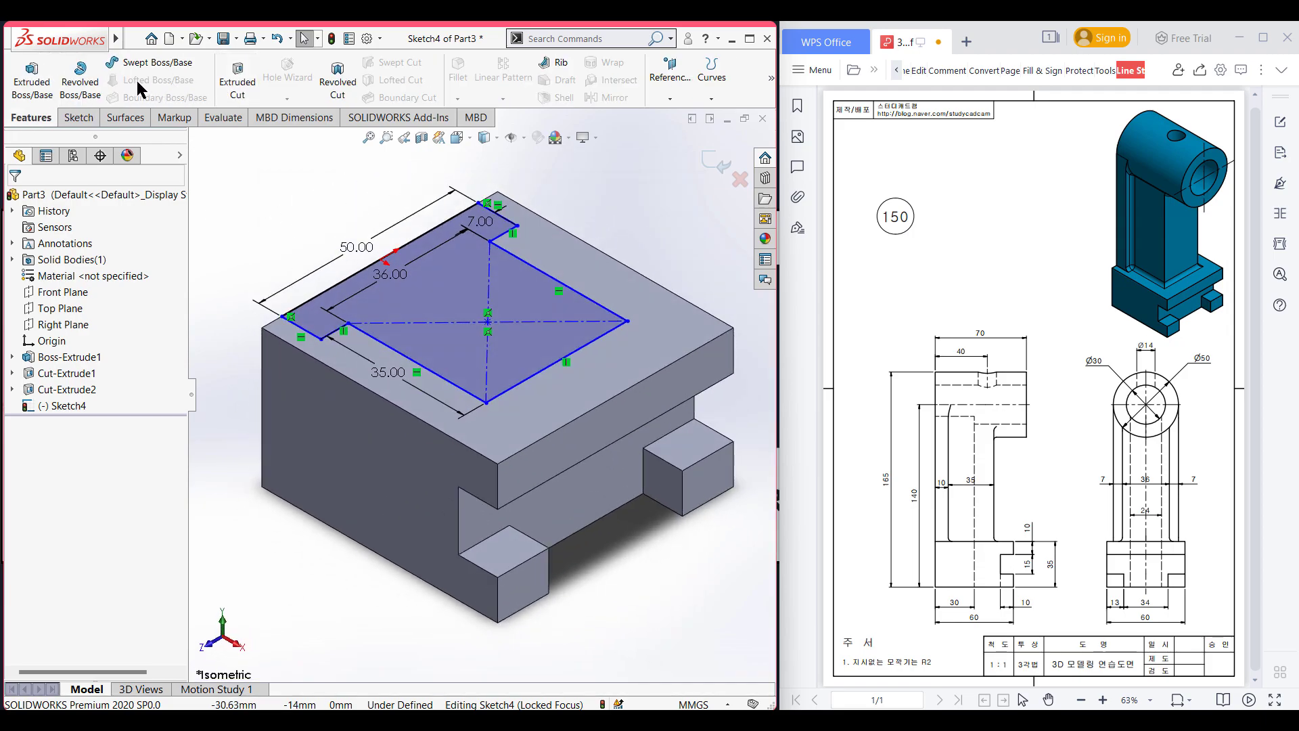
pyautogui.click(31, 79)
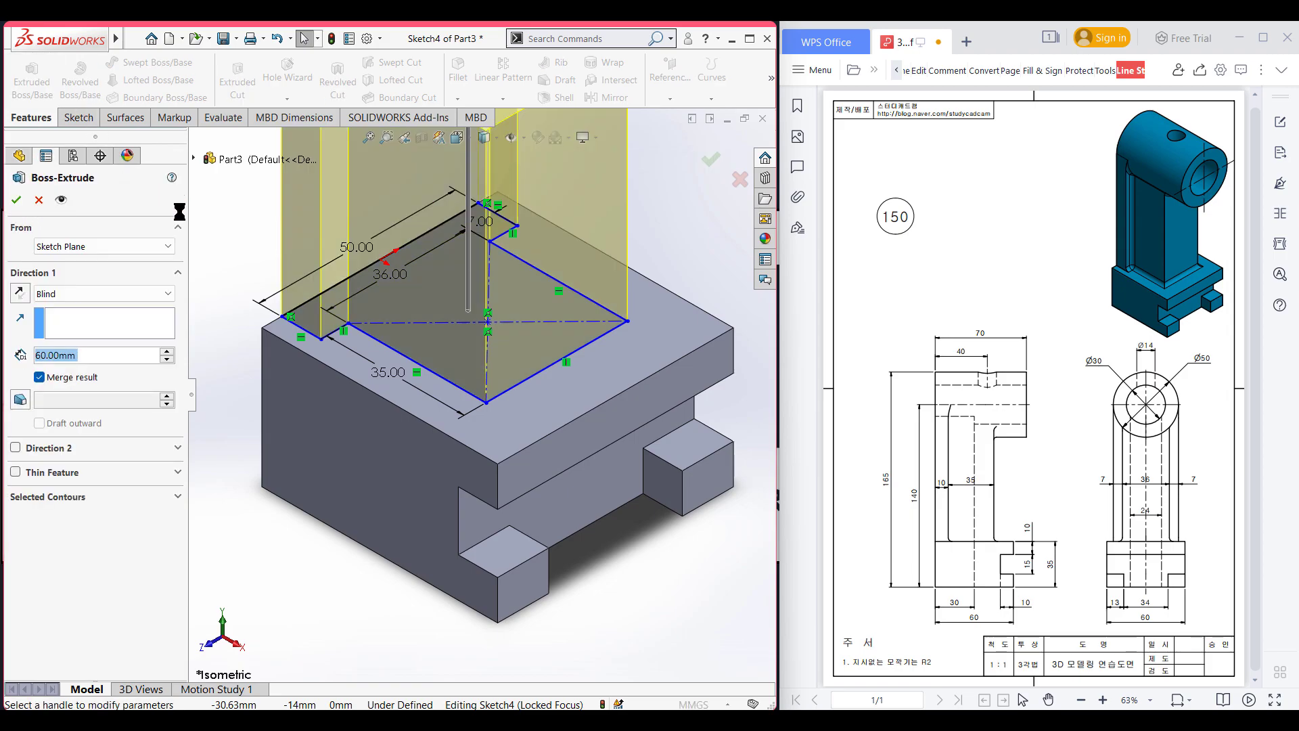
pyautogui.write('140')
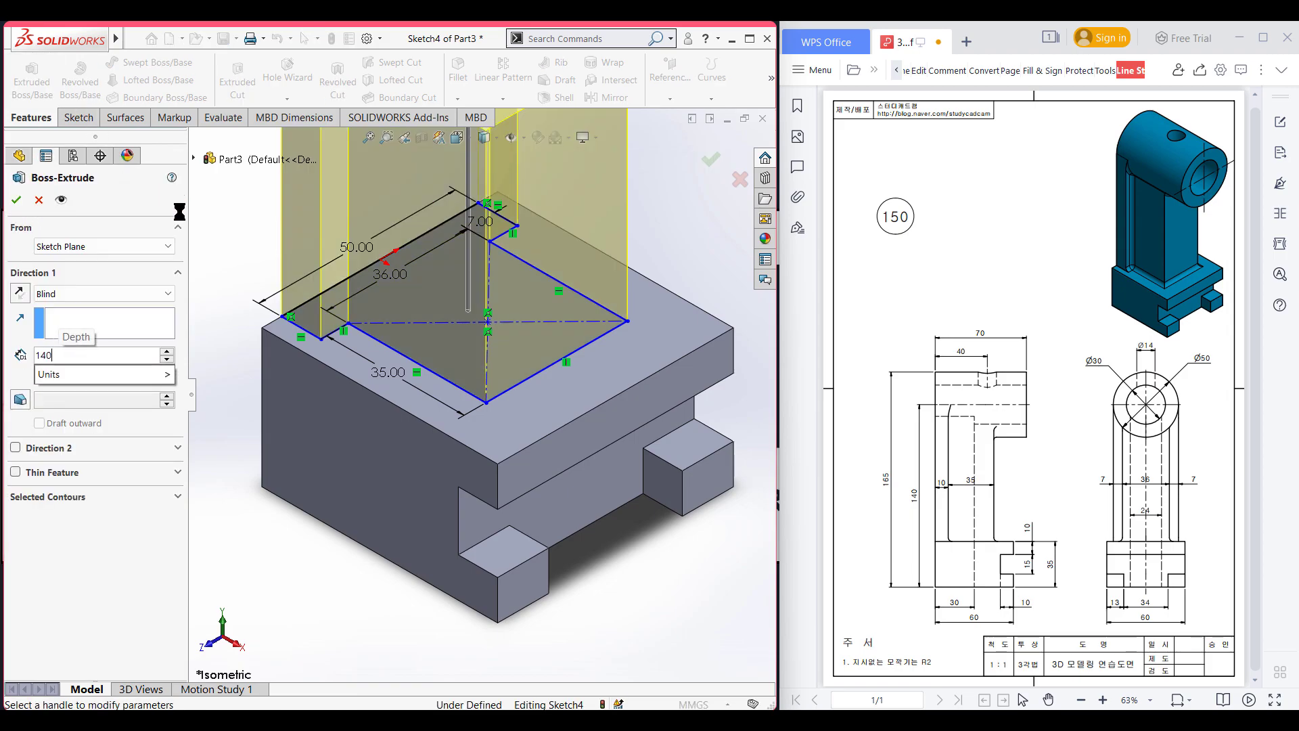
pyautogui.write('-35')
pyautogui.press('Return')
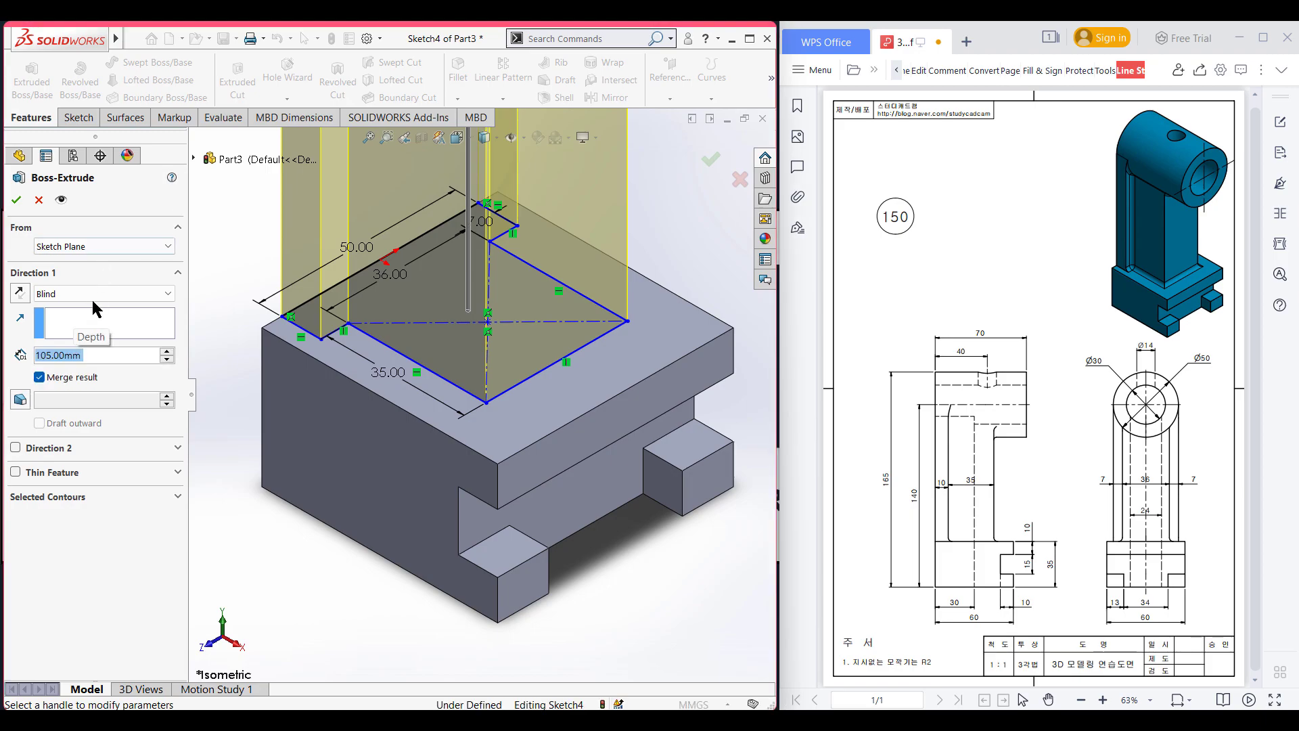
pyautogui.click(16, 198)
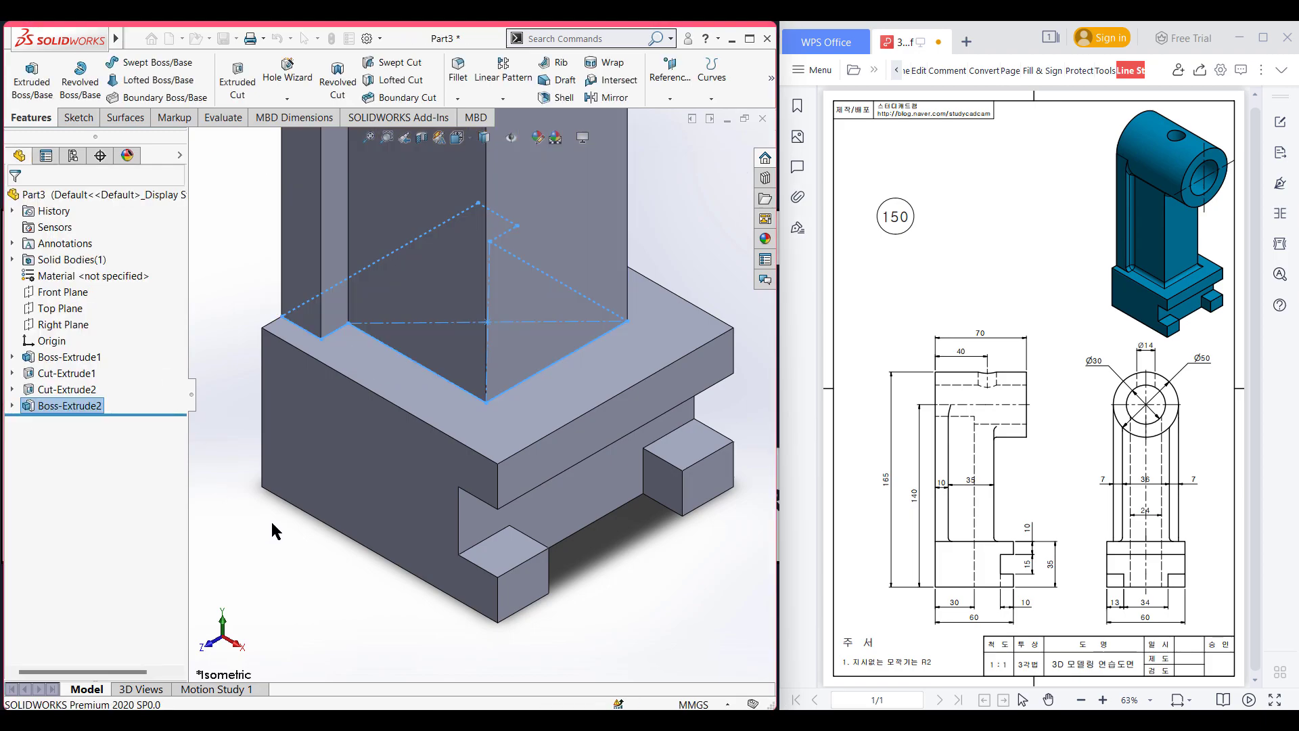
pyautogui.click(272, 524)
pyautogui.press('f')
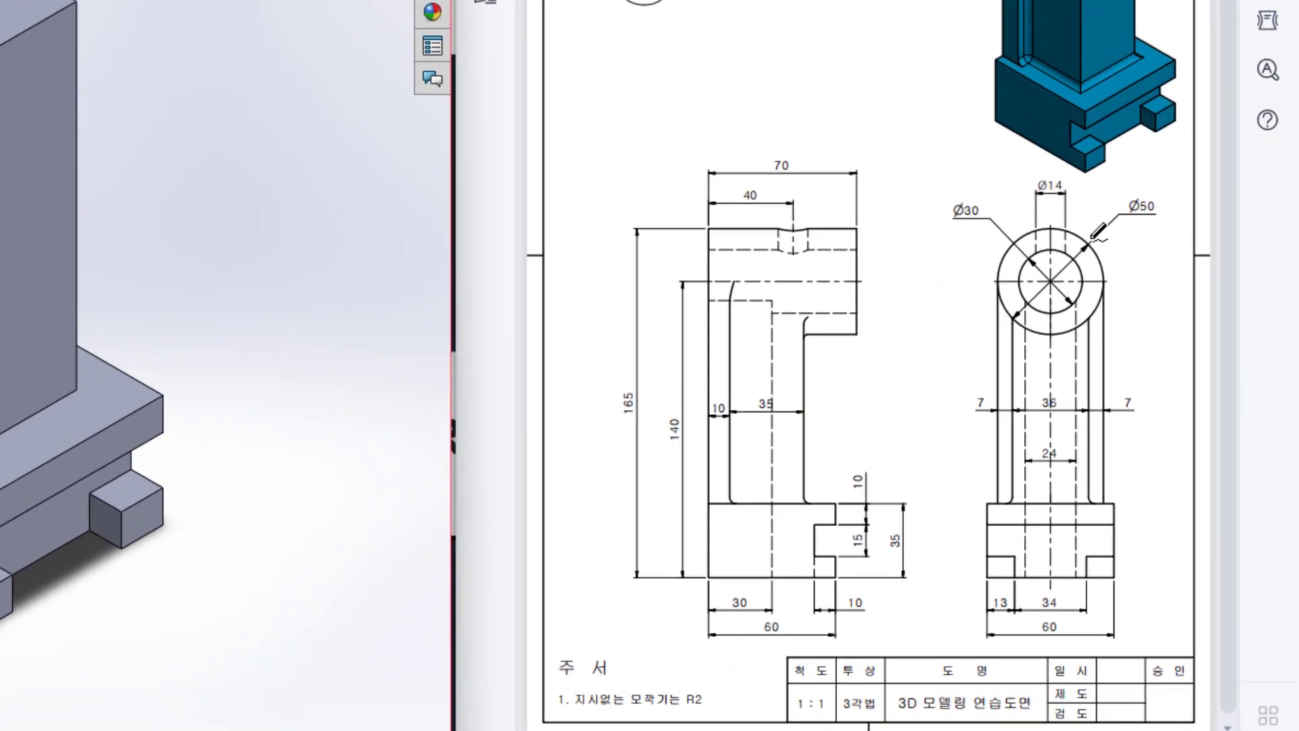
# - Mark the cylinder's outer and inner circles, Ø50, centreline and 140 mm height, plus the small hole with its Ø14 and 40 mm dimensions on the drawing
pyautogui.moveTo(1094, 254)
pyautogui.mouseDown()
pyautogui.moveTo(1079, 235)
pyautogui.moveTo(1038, 229)
pyautogui.moveTo(1004, 265)
pyautogui.moveTo(1006, 317)
pyautogui.moveTo(1045, 336)
pyautogui.moveTo(1085, 315)
pyautogui.moveTo(1089, 247)
pyautogui.mouseUp()
pyautogui.moveTo(1158, 181)
pyautogui.mouseDown()
pyautogui.moveTo(1142, 178)
pyautogui.moveTo(1160, 222)
pyautogui.moveTo(1150, 177)
pyautogui.mouseUp()
pyautogui.moveTo(1079, 255)
pyautogui.mouseDown()
pyautogui.moveTo(1050, 236)
pyautogui.moveTo(1025, 266)
pyautogui.moveTo(1048, 304)
pyautogui.moveTo(1077, 258)
pyautogui.mouseUp()
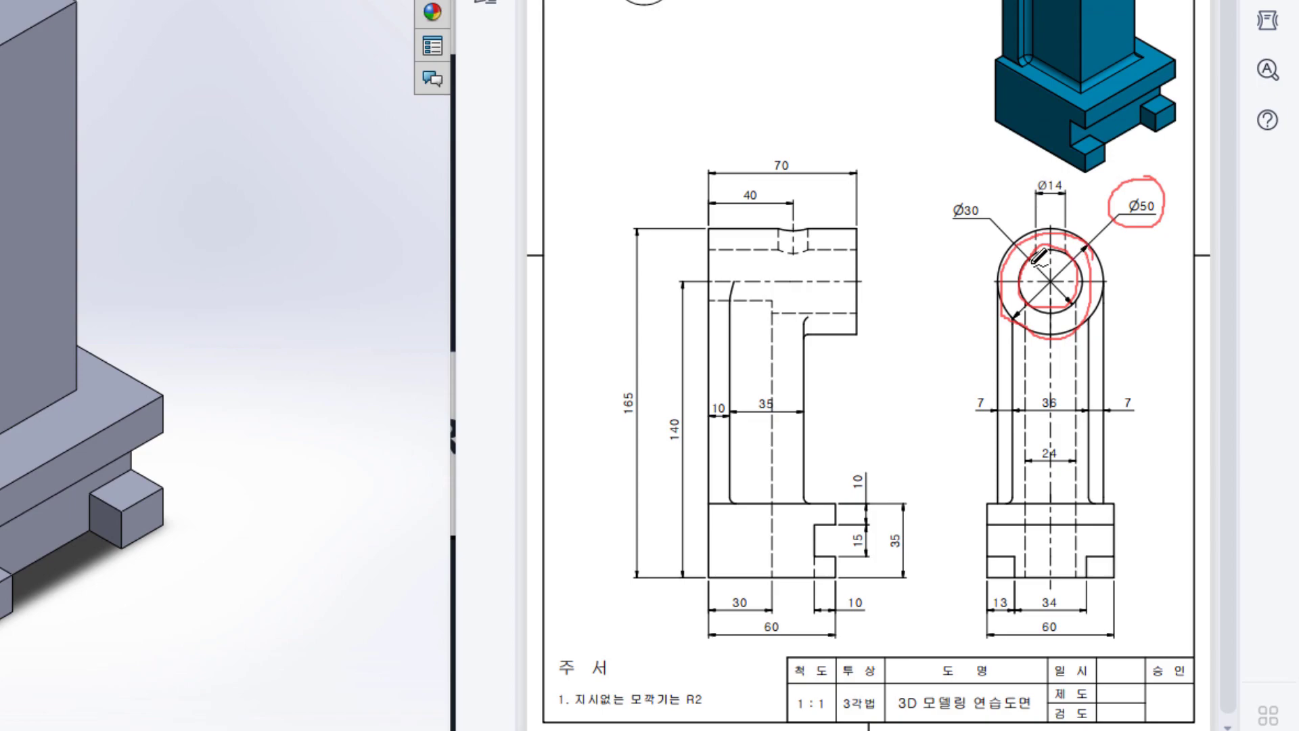
pyautogui.moveTo(701, 281); pyautogui.dragTo(869, 285)
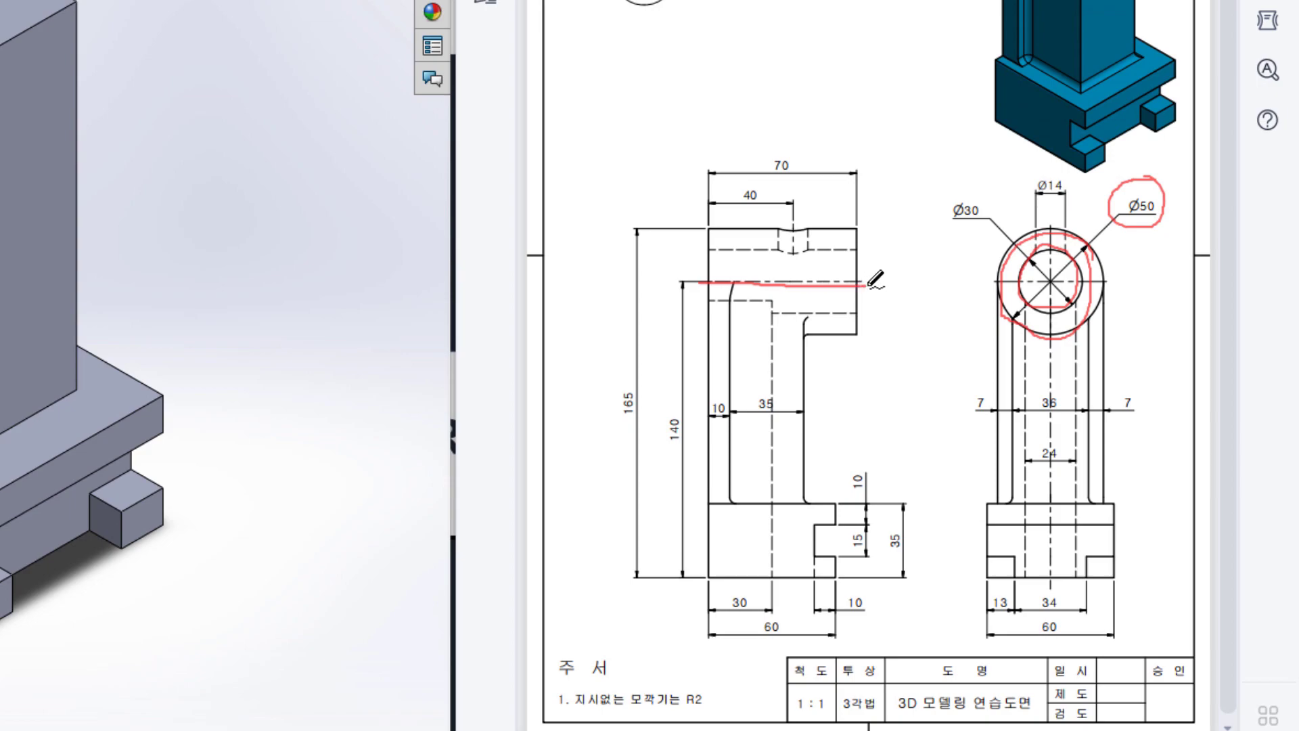
pyautogui.moveTo(690, 280); pyautogui.dragTo(853, 285)
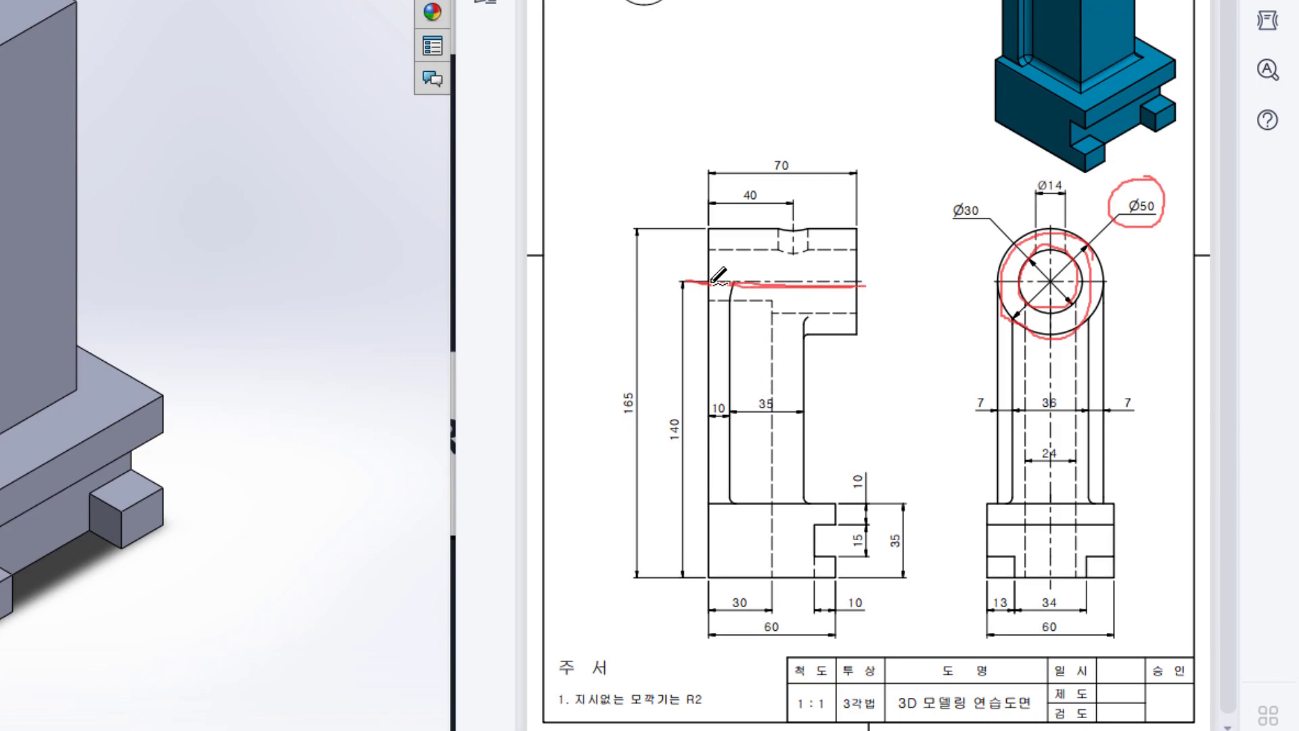
pyautogui.moveTo(709, 577); pyautogui.dragTo(771, 578)
pyautogui.moveTo(672, 407)
pyautogui.mouseDown()
pyautogui.moveTo(659, 431)
pyautogui.moveTo(689, 424)
pyautogui.moveTo(675, 409)
pyautogui.mouseUp()
pyautogui.moveTo(709, 280); pyautogui.dragTo(855, 285)
pyautogui.moveTo(800, 226)
pyautogui.mouseDown()
pyautogui.moveTo(785, 229)
pyautogui.moveTo(802, 254)
pyautogui.moveTo(802, 226)
pyautogui.mouseUp()
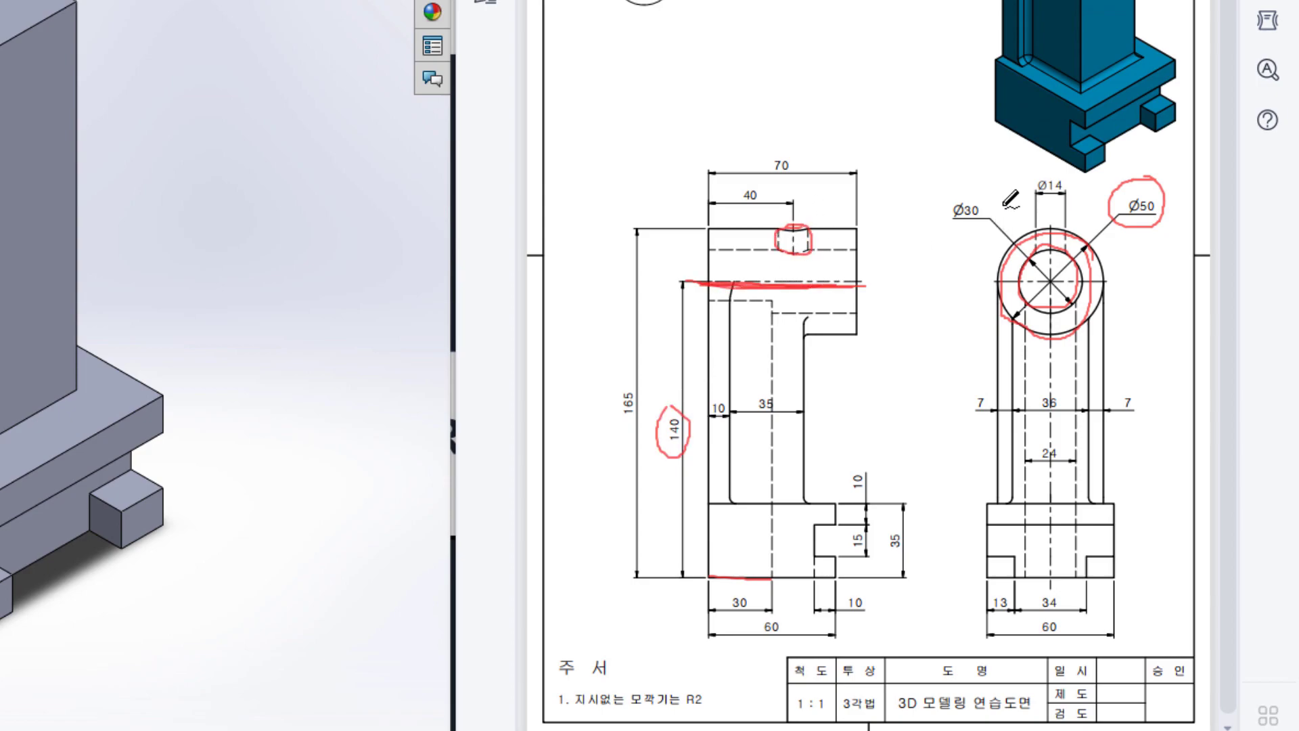
pyautogui.moveTo(1056, 168)
pyautogui.mouseDown()
pyautogui.moveTo(1043, 205)
pyautogui.moveTo(1048, 170)
pyautogui.mouseUp()
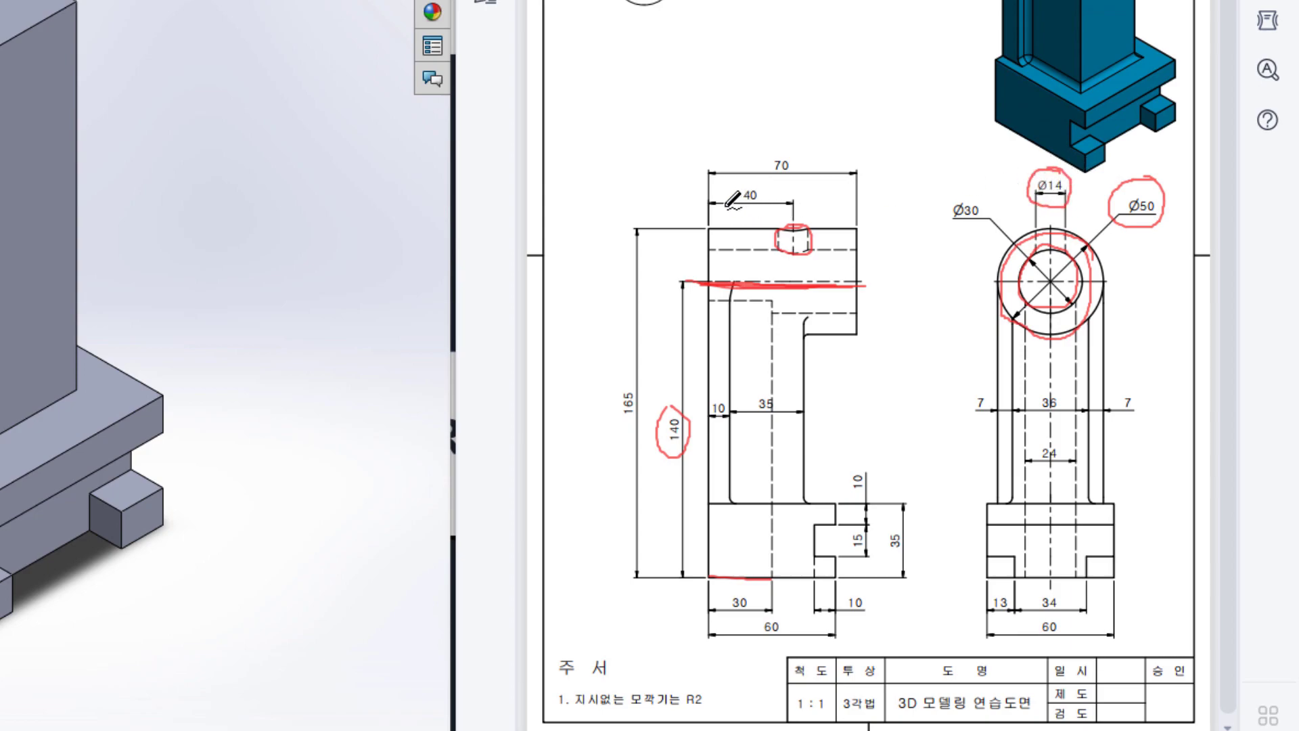
pyautogui.moveTo(767, 186); pyautogui.dragTo(709, 225)
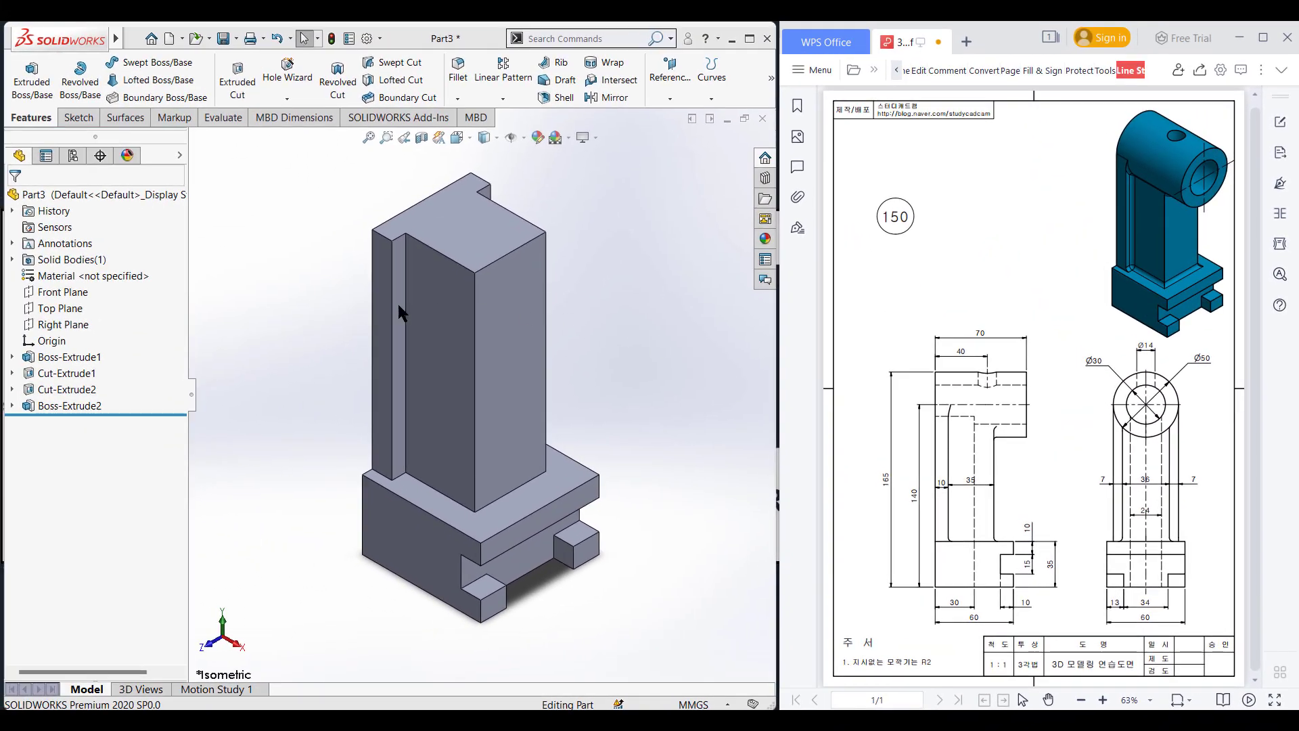
# - Sketch a 50 mm diameter circle on the flat back face, centred on the column's top edge midpoint, and mark the drawing's 70 mm length
pyautogui.moveTo(380, 310); pyautogui.dragTo(466, 283, button='middle')
pyautogui.rightClick(467, 283)
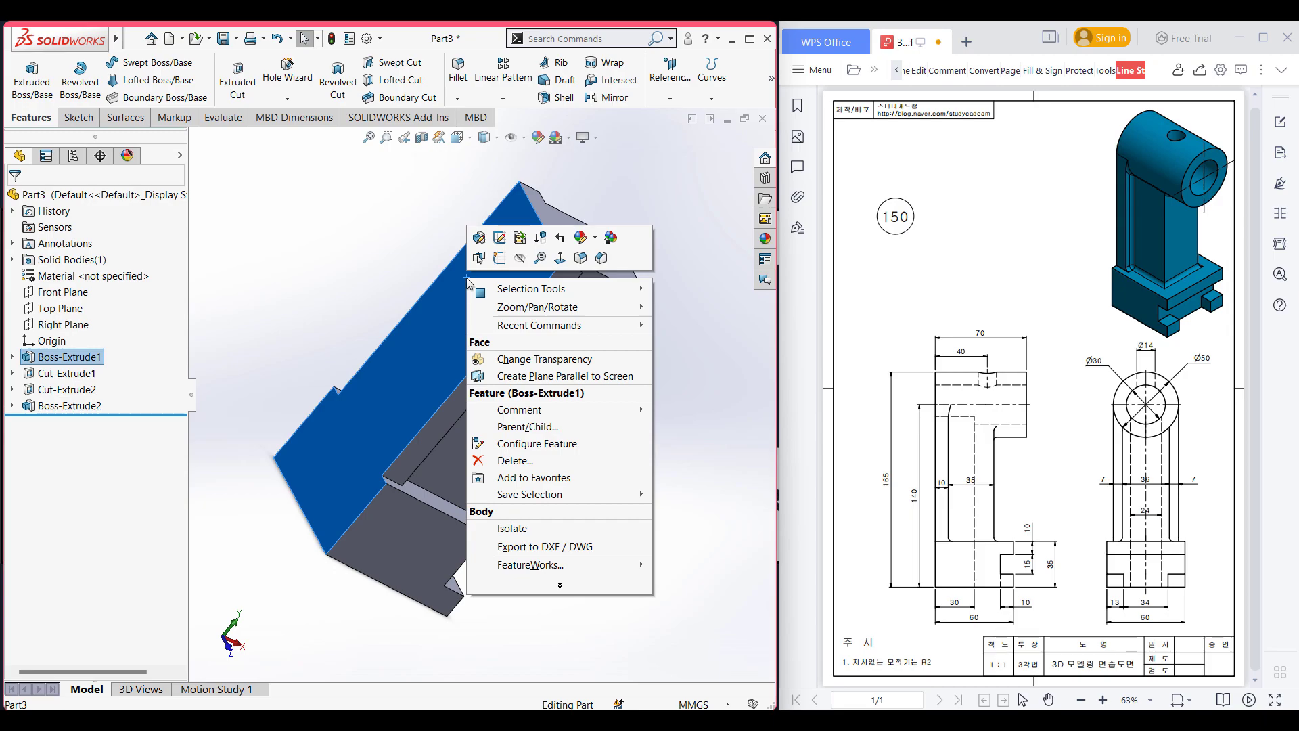
pyautogui.click(499, 258)
pyautogui.hotkey('ctrl', '8')
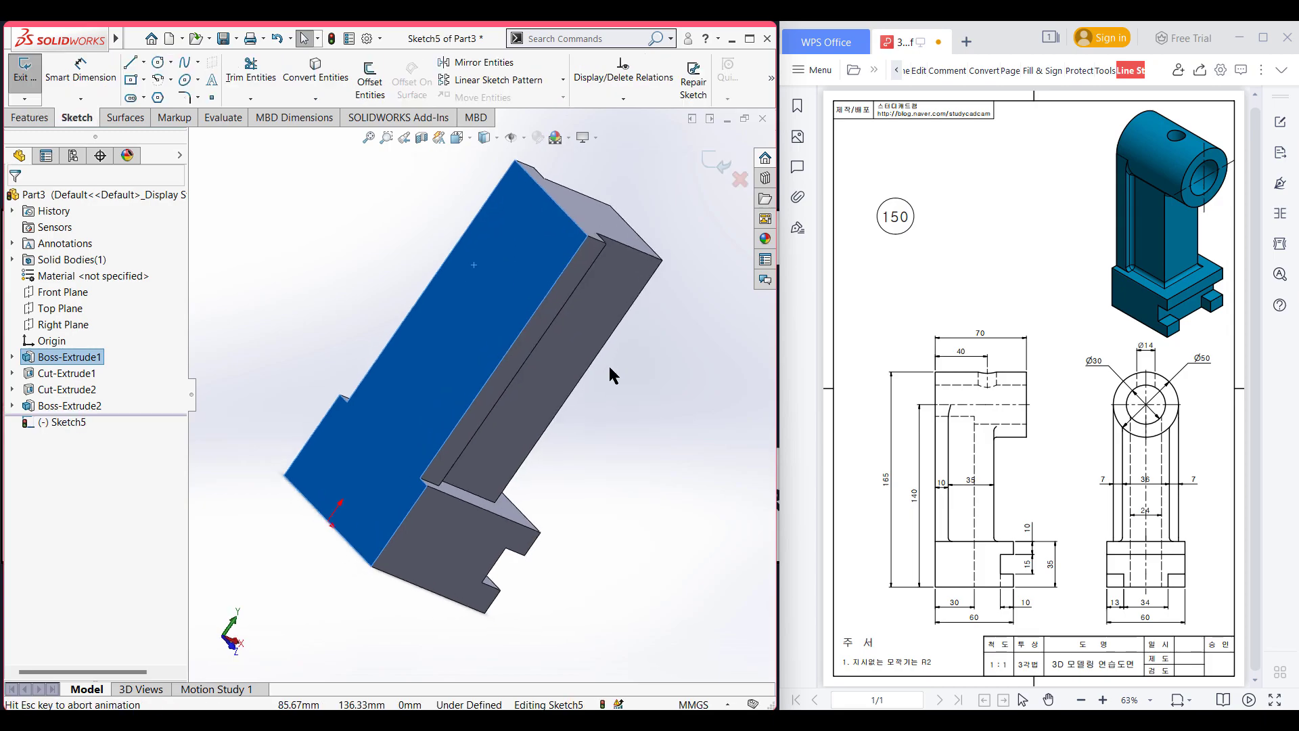
pyautogui.scroll(-4, 549, 260)
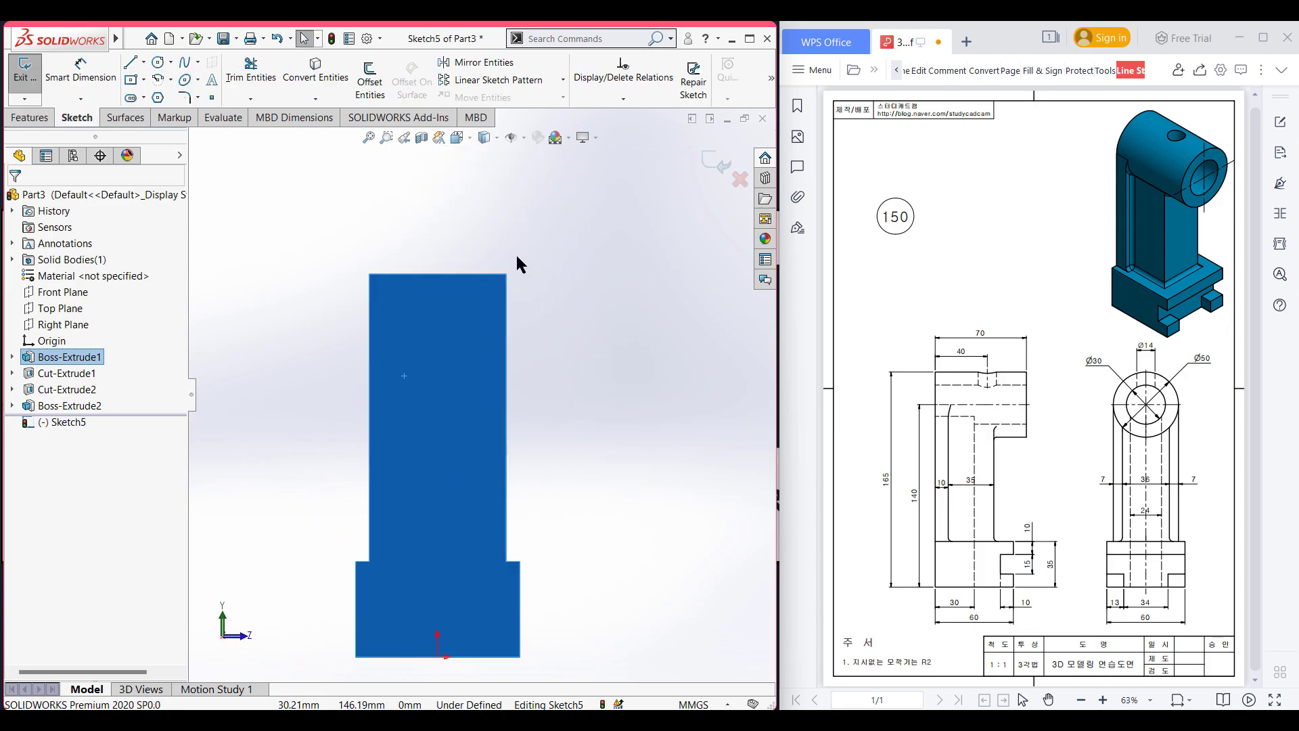
pyautogui.click(158, 63)
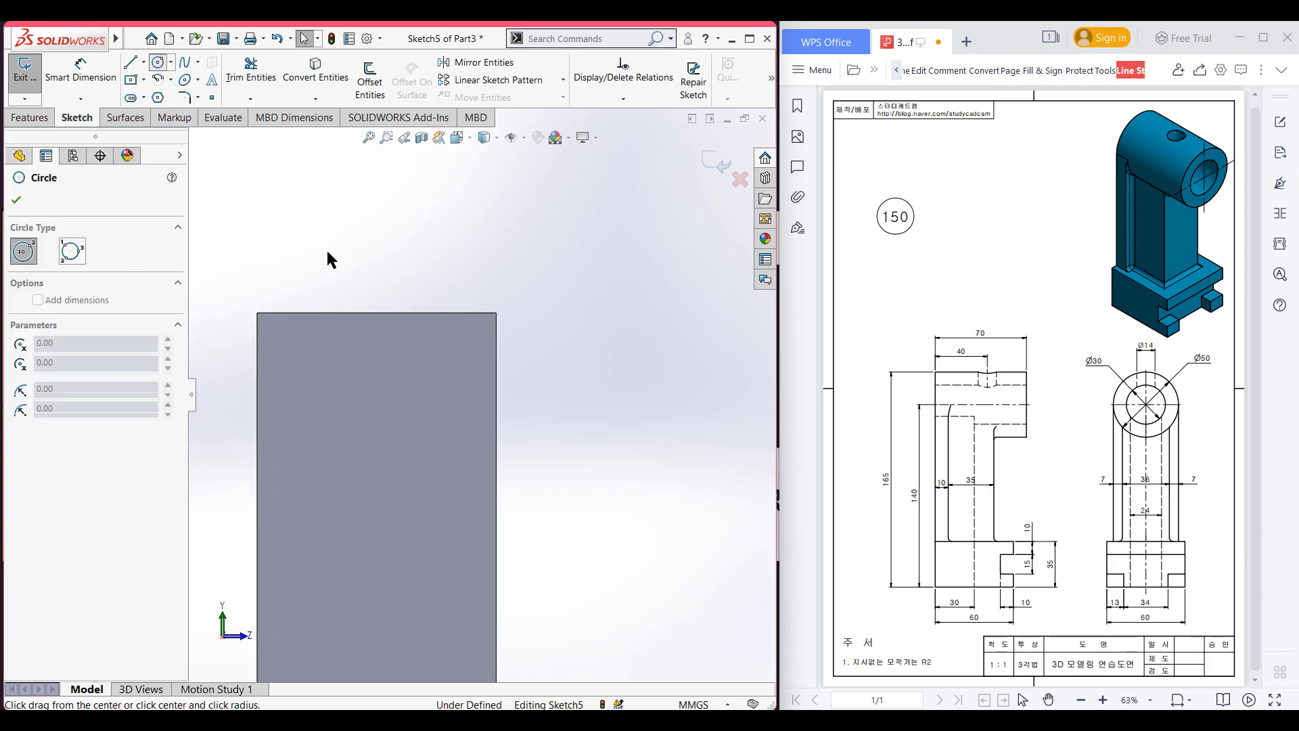
pyautogui.click(376, 313)
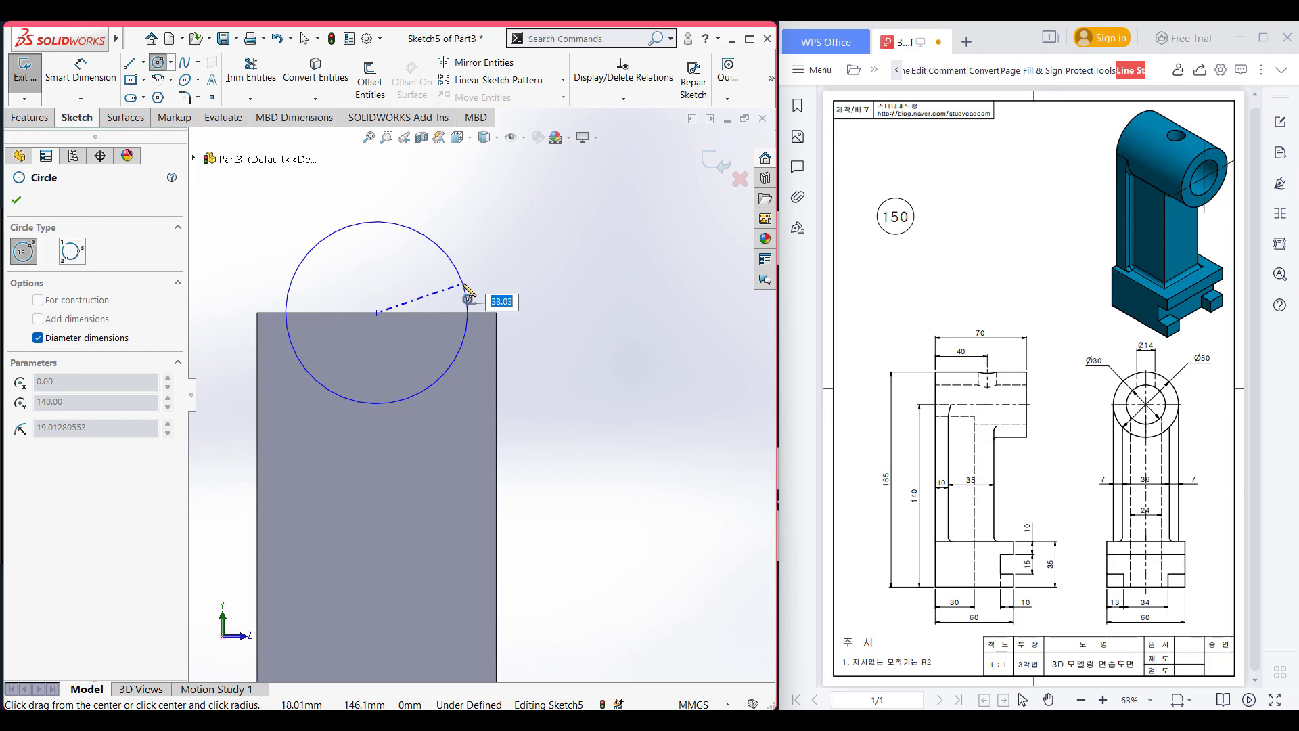
pyautogui.write('50')
pyautogui.press('Return')
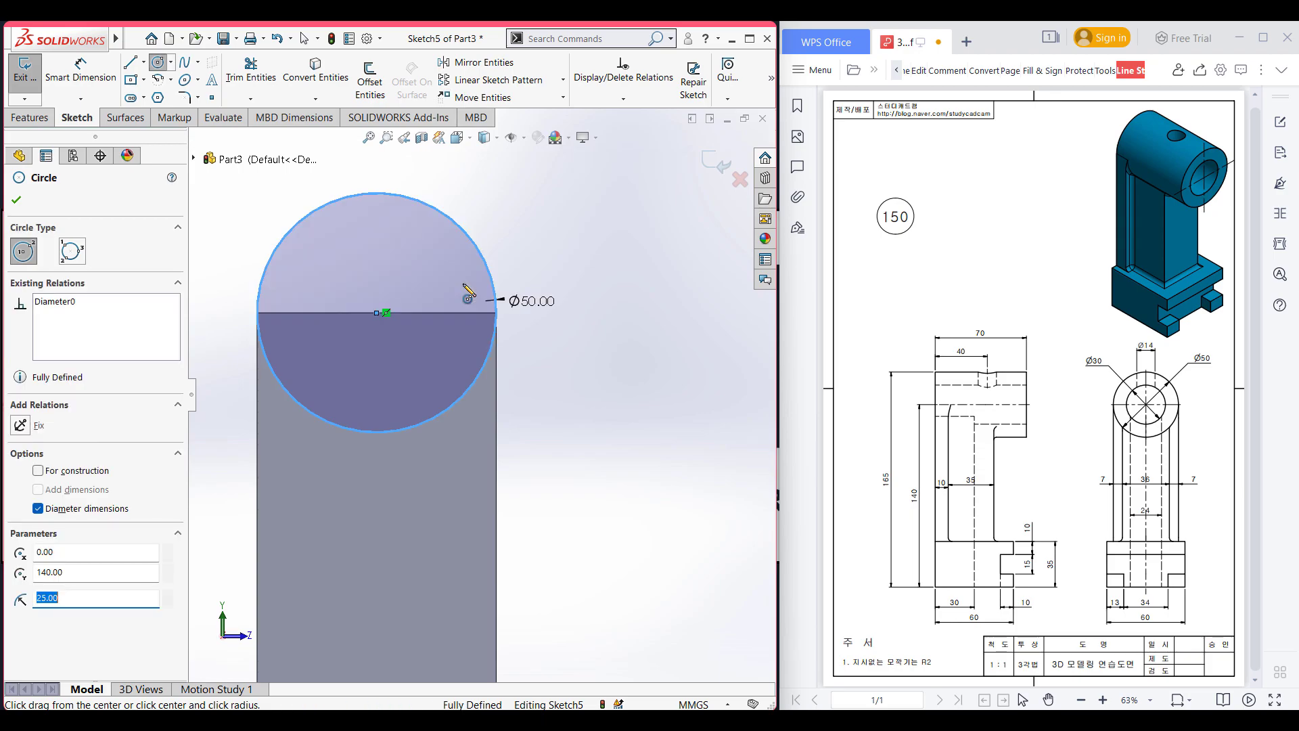
pyautogui.hotkey('ctrl', '7')
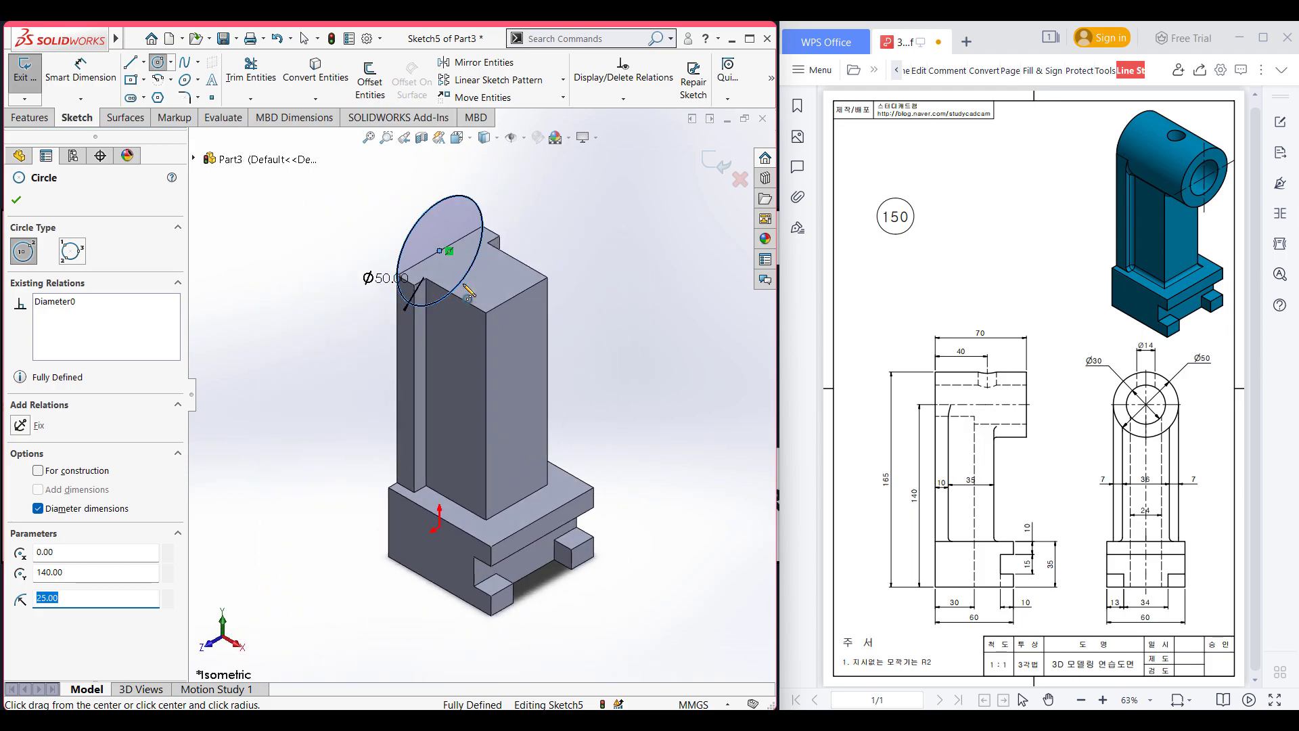
pyautogui.moveTo(982, 324); pyautogui.dragTo(994, 316)
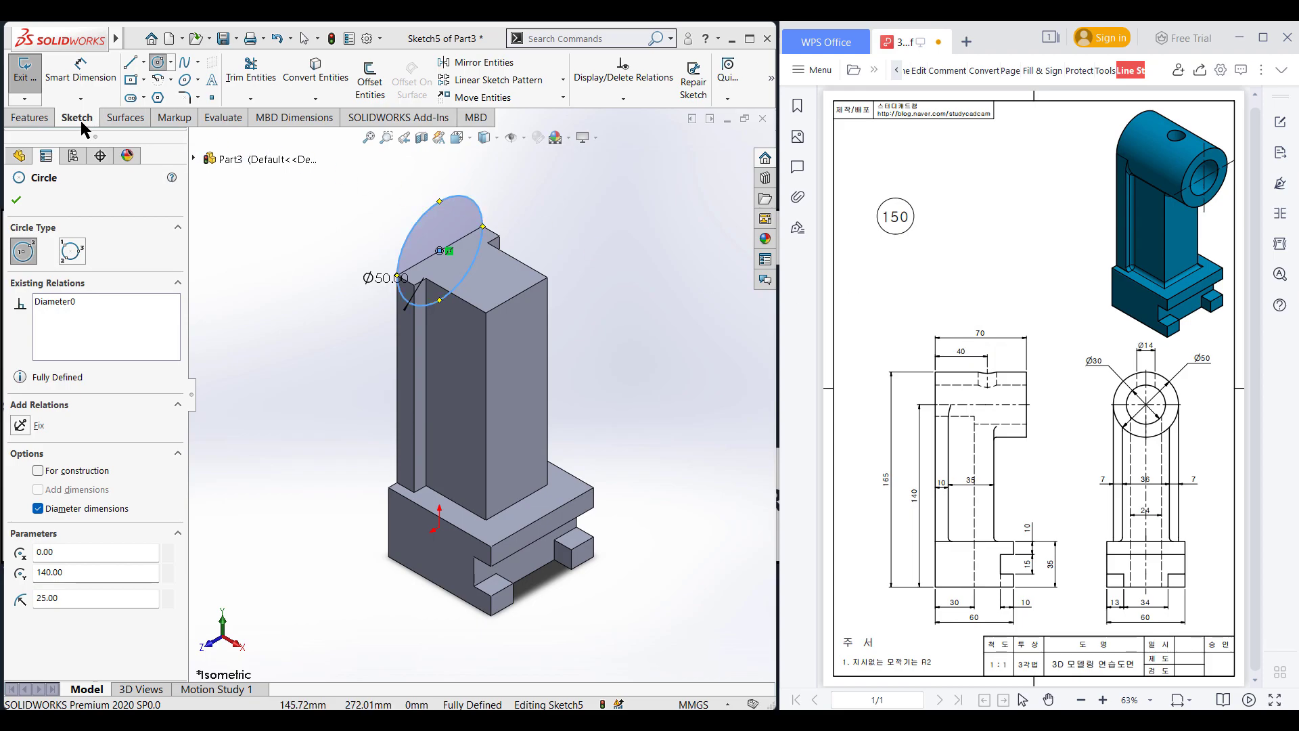
# - Extrude the 50 mm circle 70 mm blind with the direction reversed so it runs over the column, merged with the body
pyautogui.click(30, 117)
pyautogui.click(31, 85)
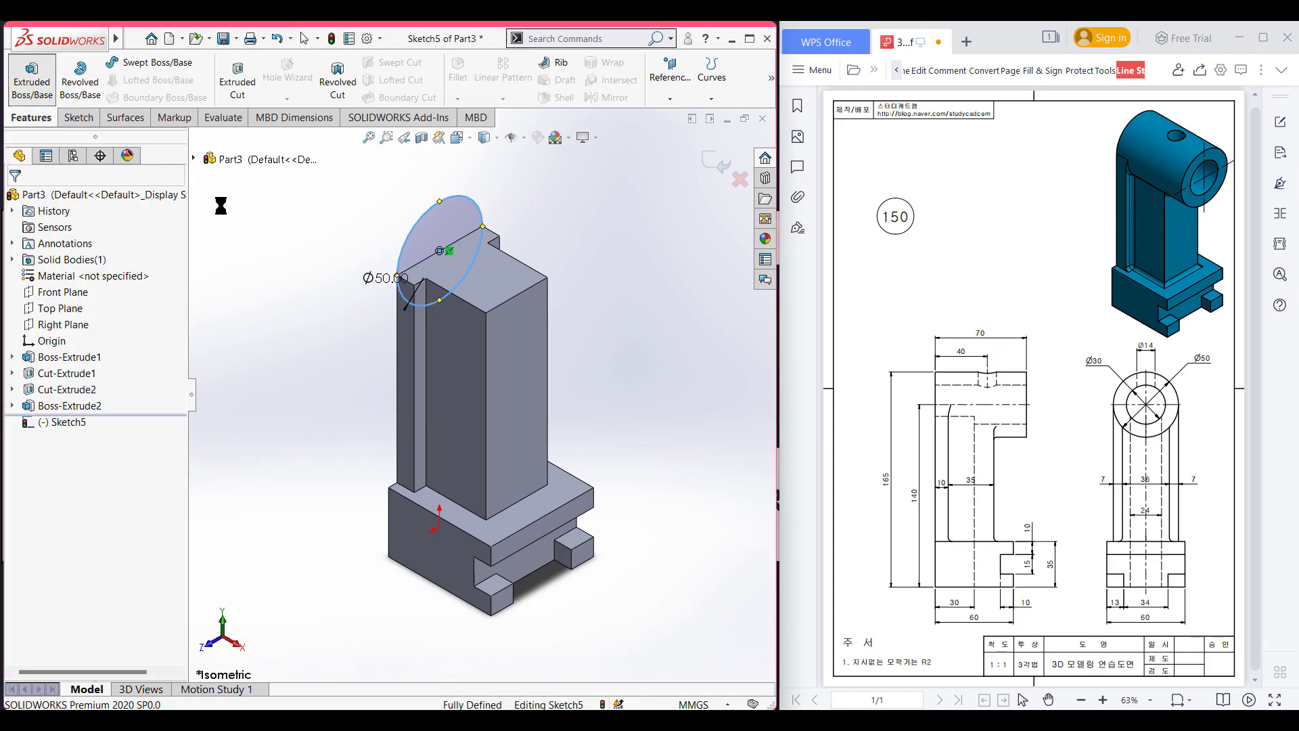
pyautogui.write('70')
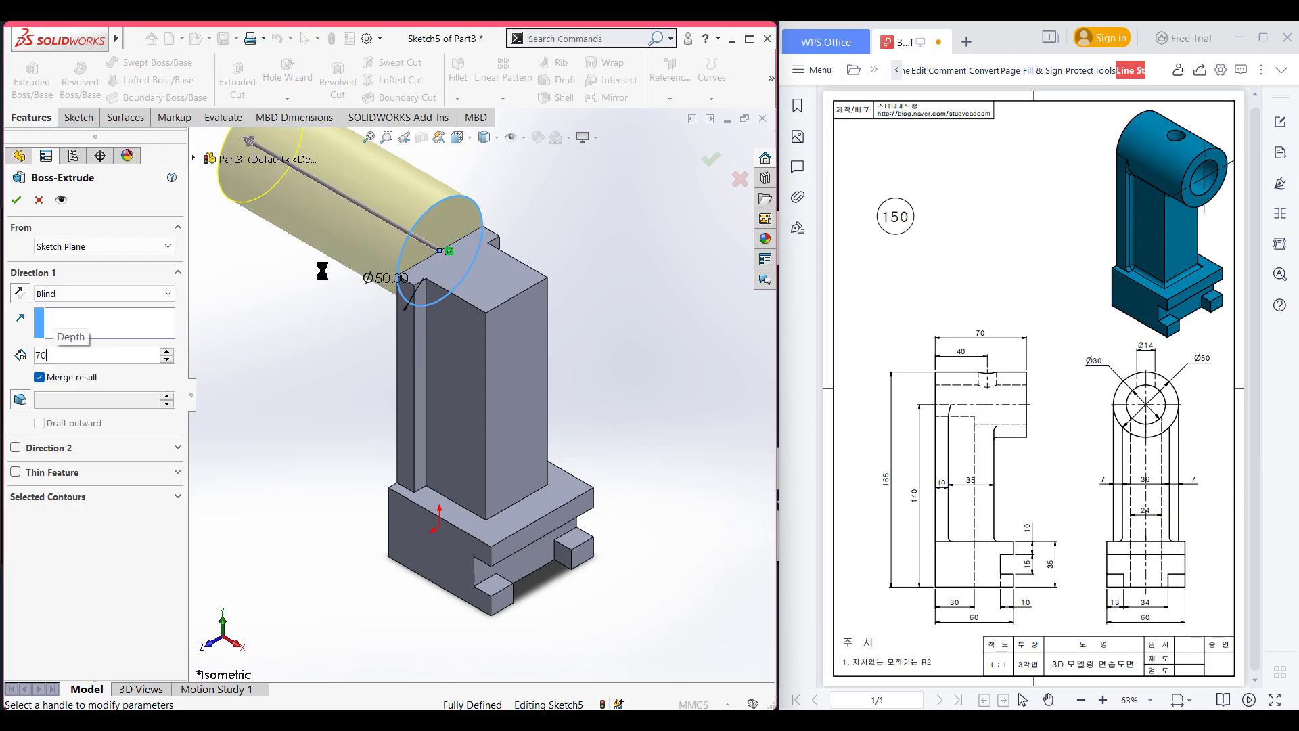
pyautogui.press('Return')
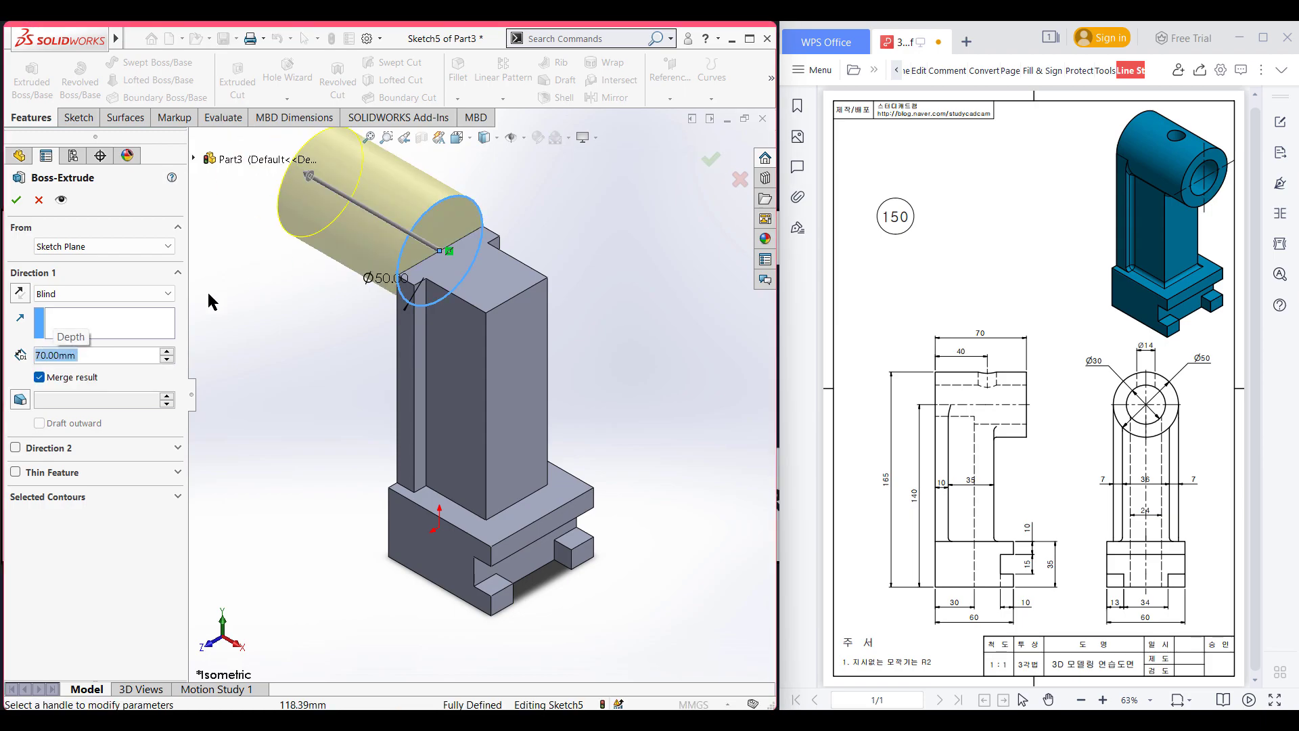
pyautogui.click(20, 294)
pyautogui.click(18, 199)
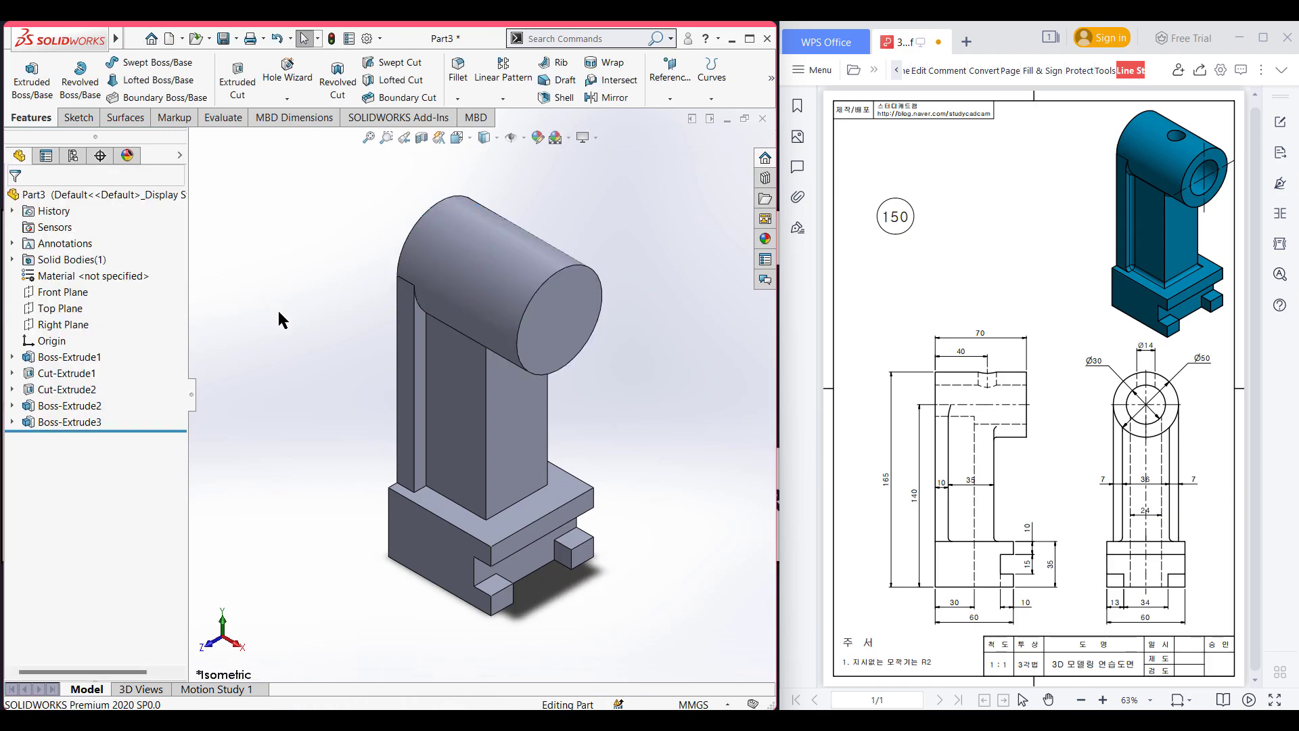
# - Sketch a 30 mm diameter circle on the cylinder's front end face, concentric with its outer edge
pyautogui.rightClick(554, 305)
pyautogui.click(586, 287)
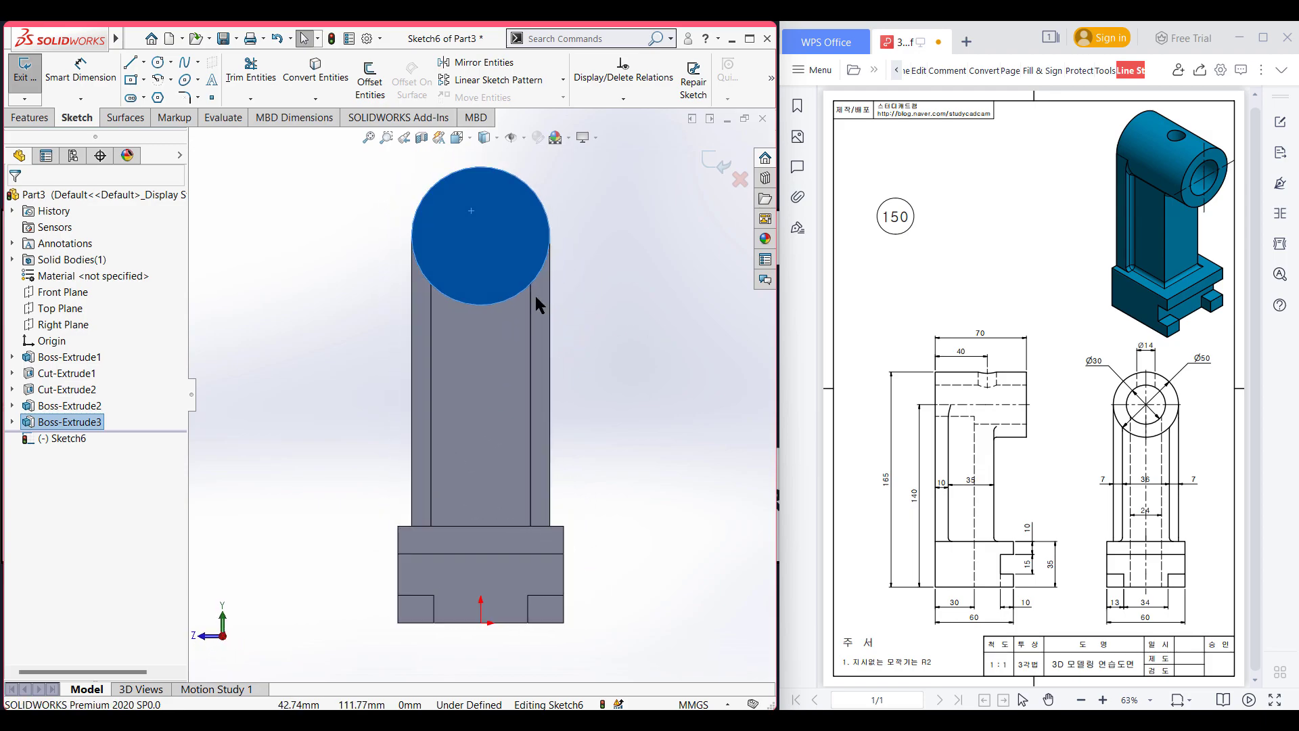
pyautogui.click(164, 62)
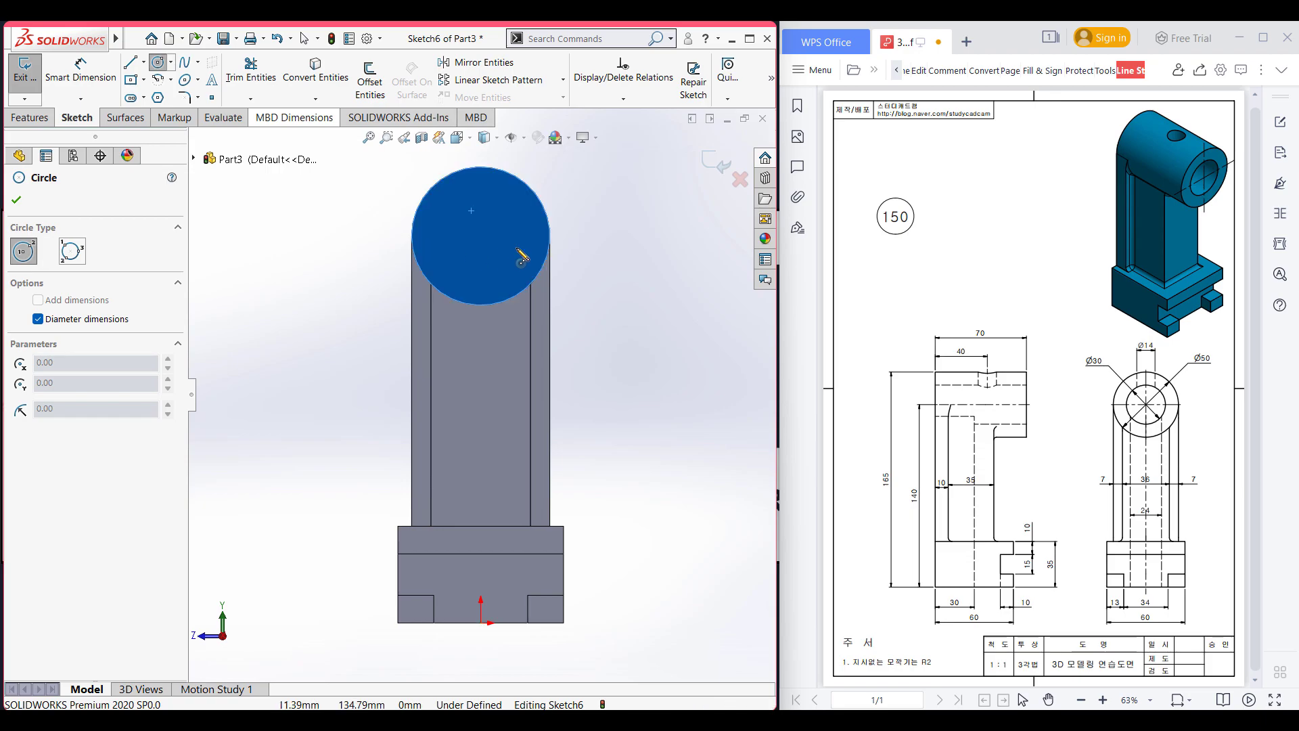
pyautogui.click(481, 235)
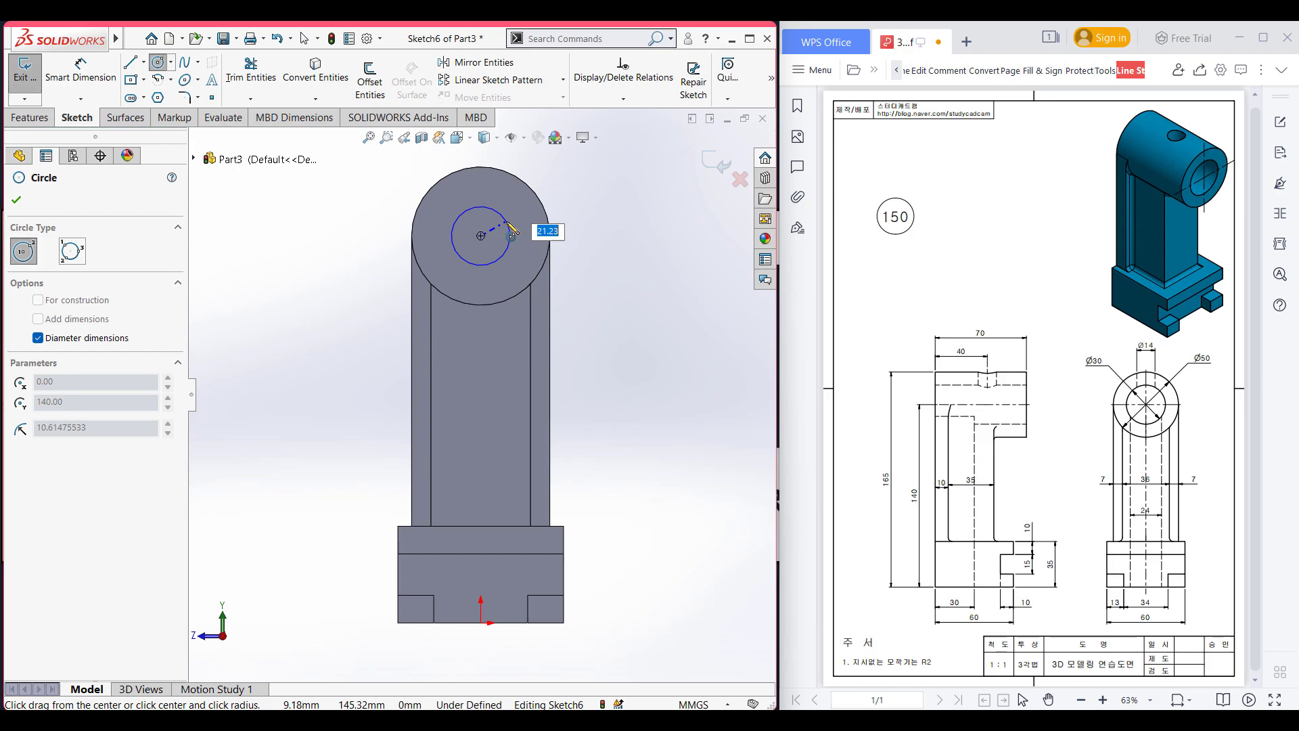
pyautogui.press('Return')
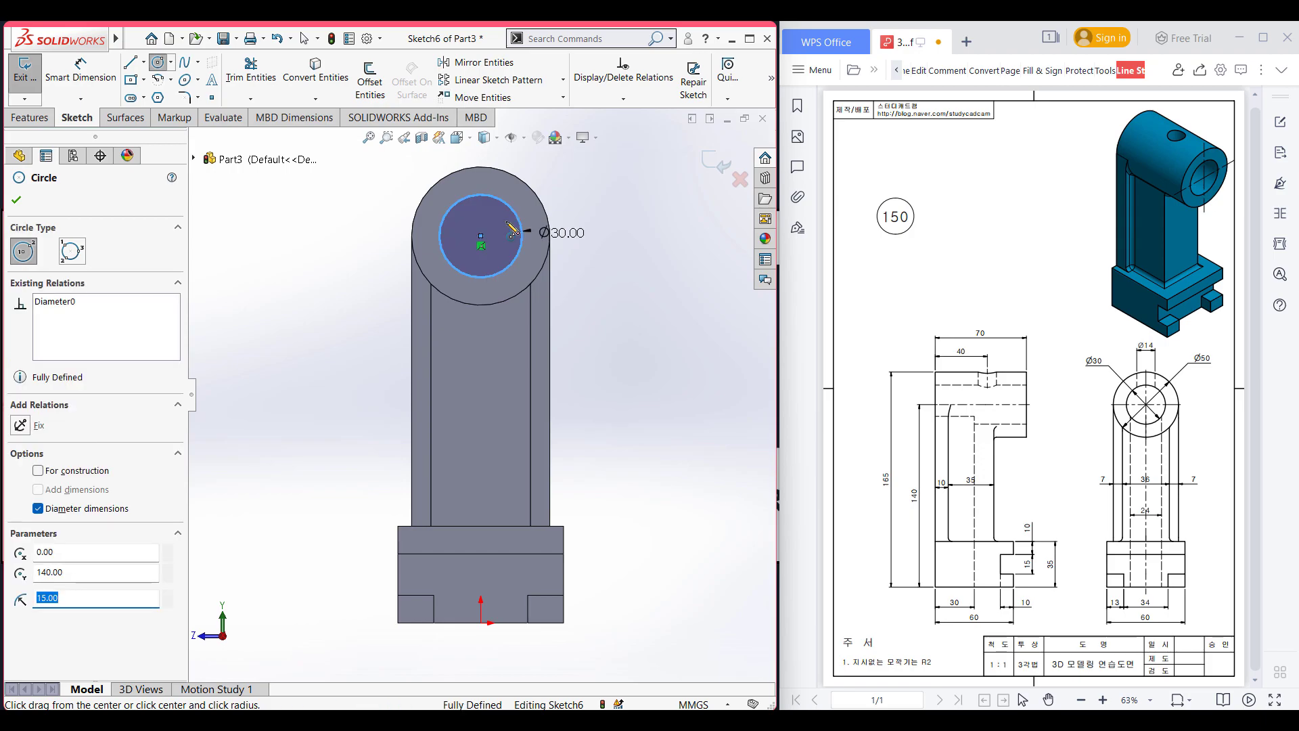
# - Cut the 30 mm circle along the full length of the cylinder with a blind depth of 70 mm
pyautogui.hotkey('ctrl', '7')
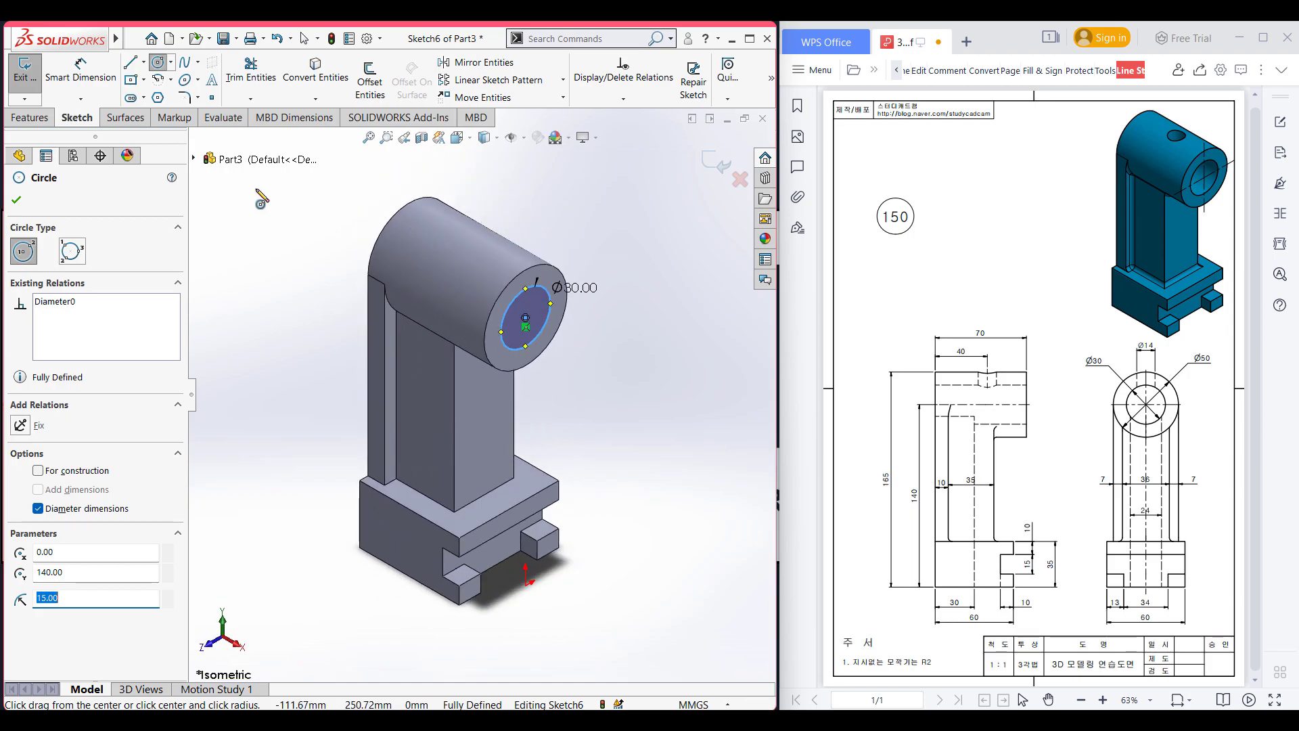
pyautogui.click(40, 120)
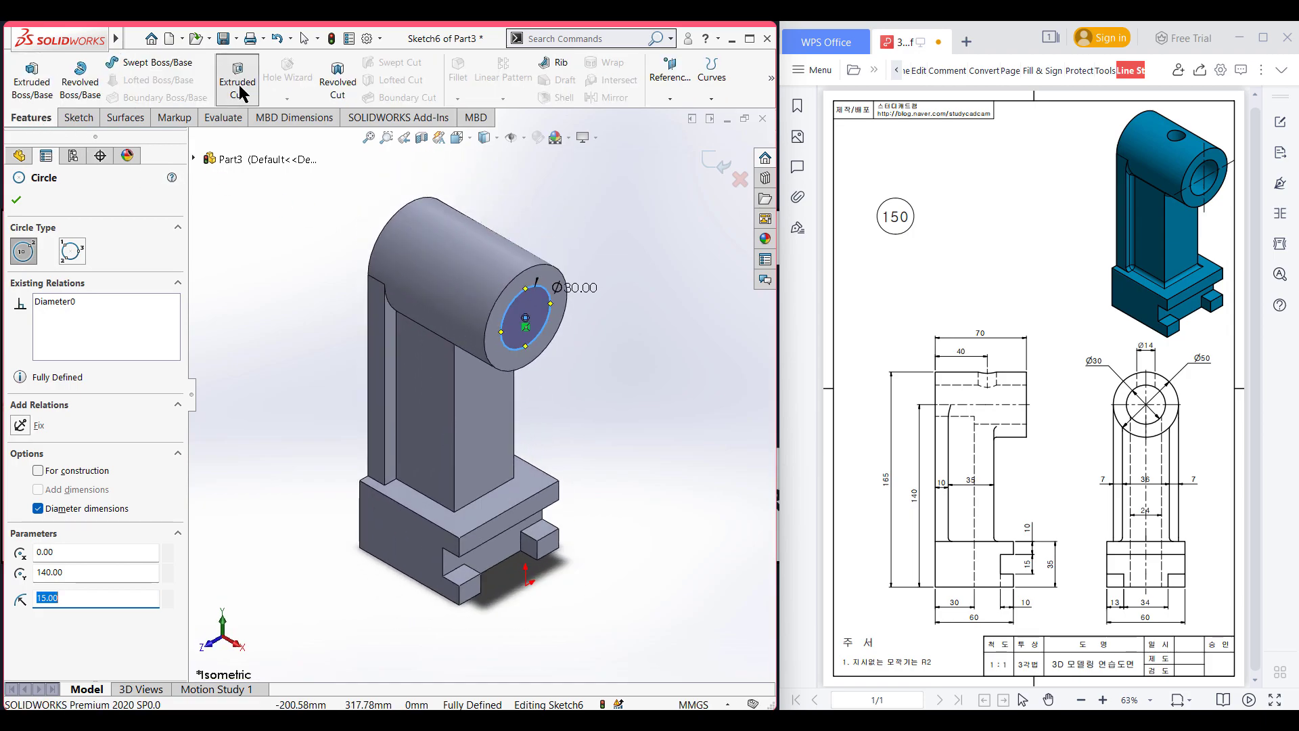
pyautogui.click(238, 85)
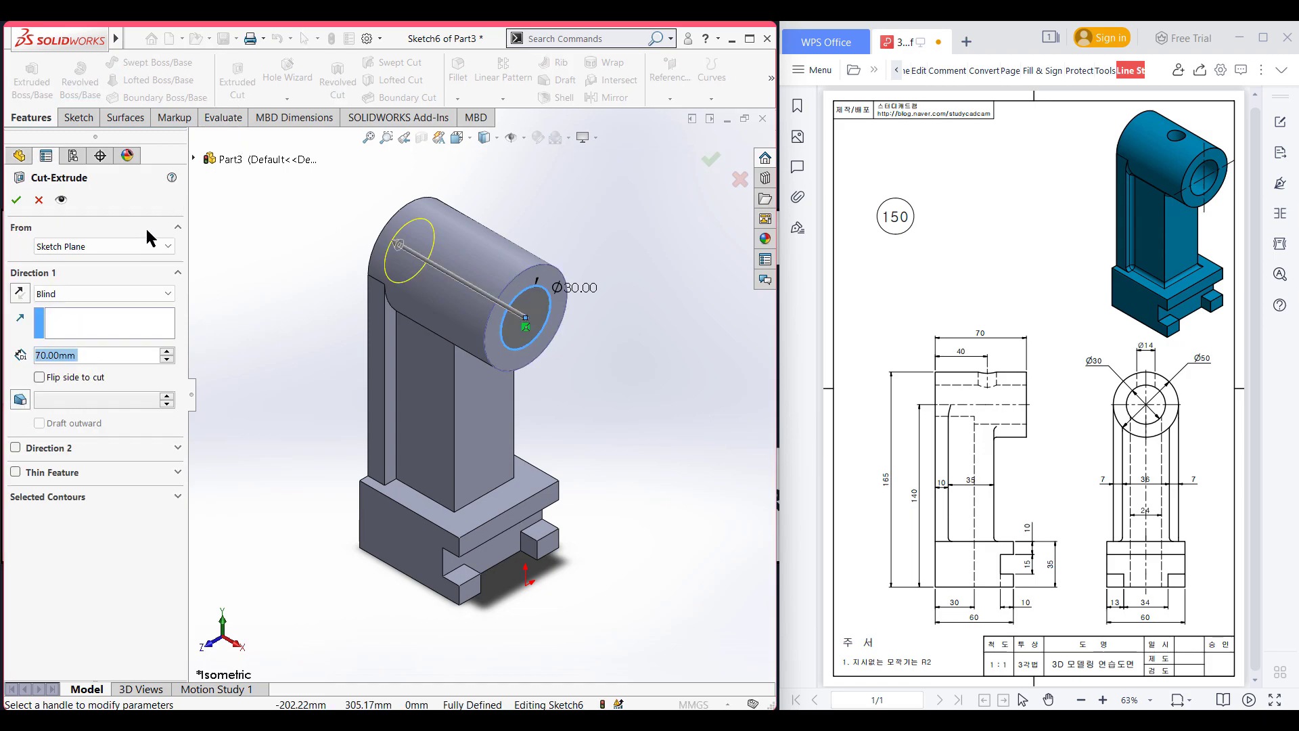
pyautogui.click(17, 199)
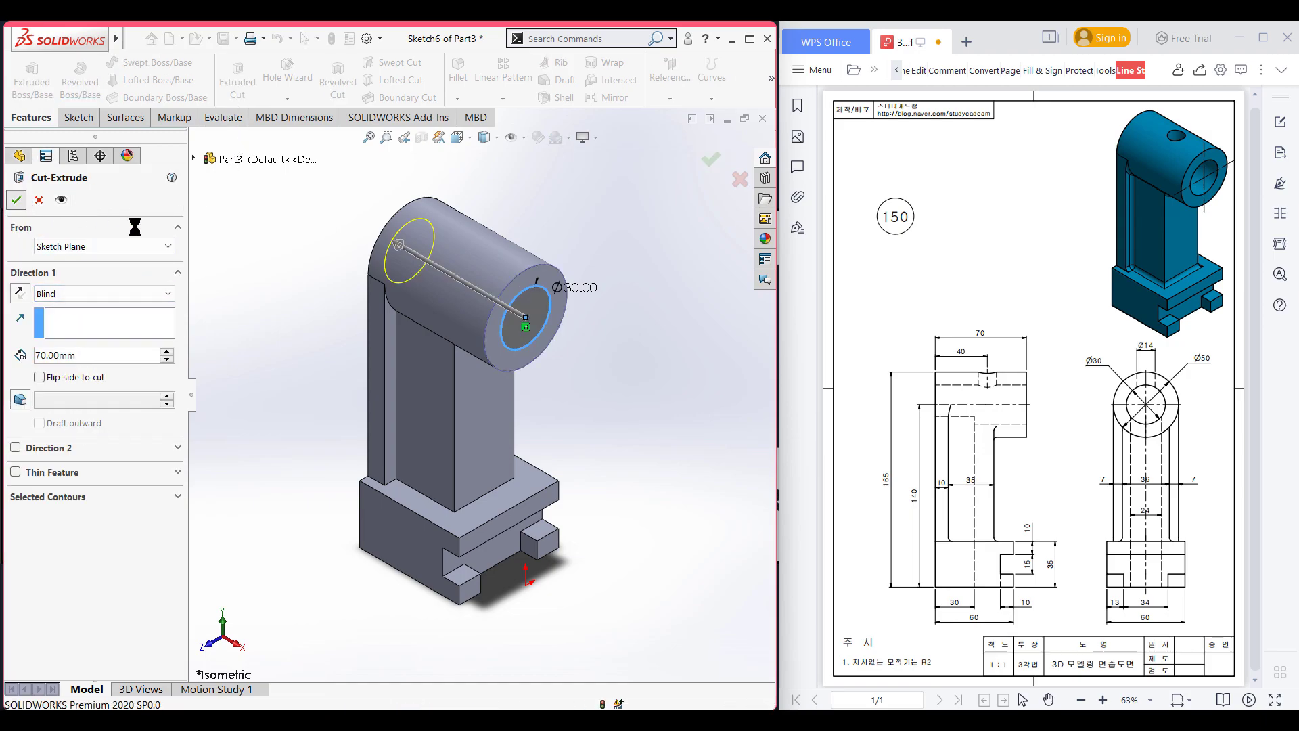
pyautogui.moveTo(667, 431); pyautogui.dragTo(597, 382, button='middle')
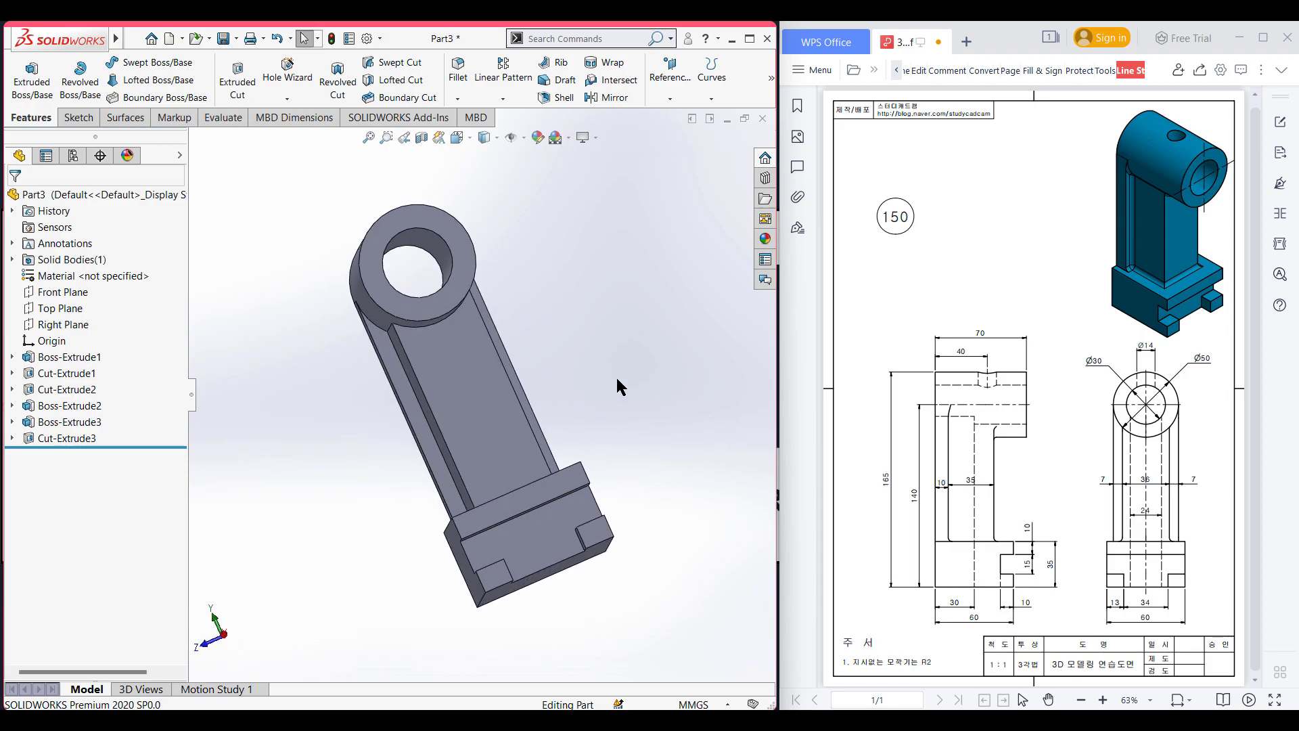
pyautogui.hotkey('ctrl', '7')
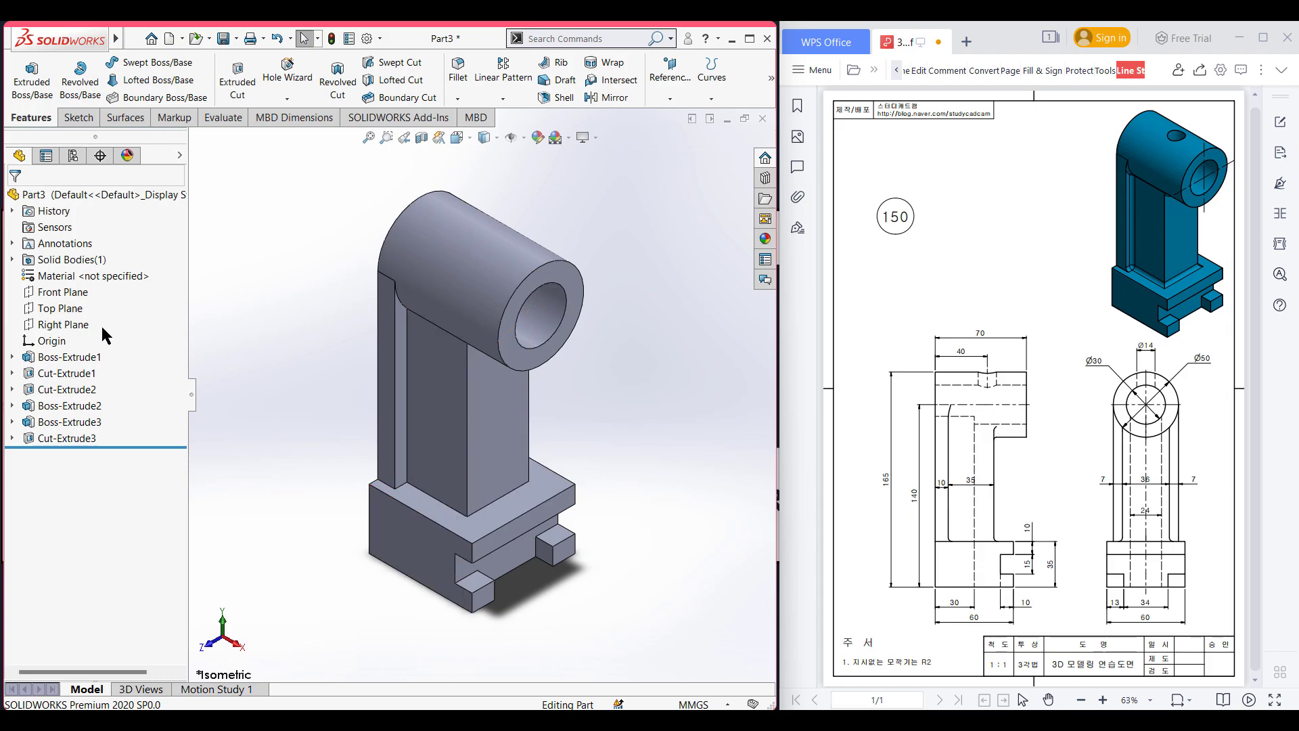
# - Create a reference plane offset 140 mm above the Top Plane, through the cylinder's axis height
pyautogui.click(62, 310)
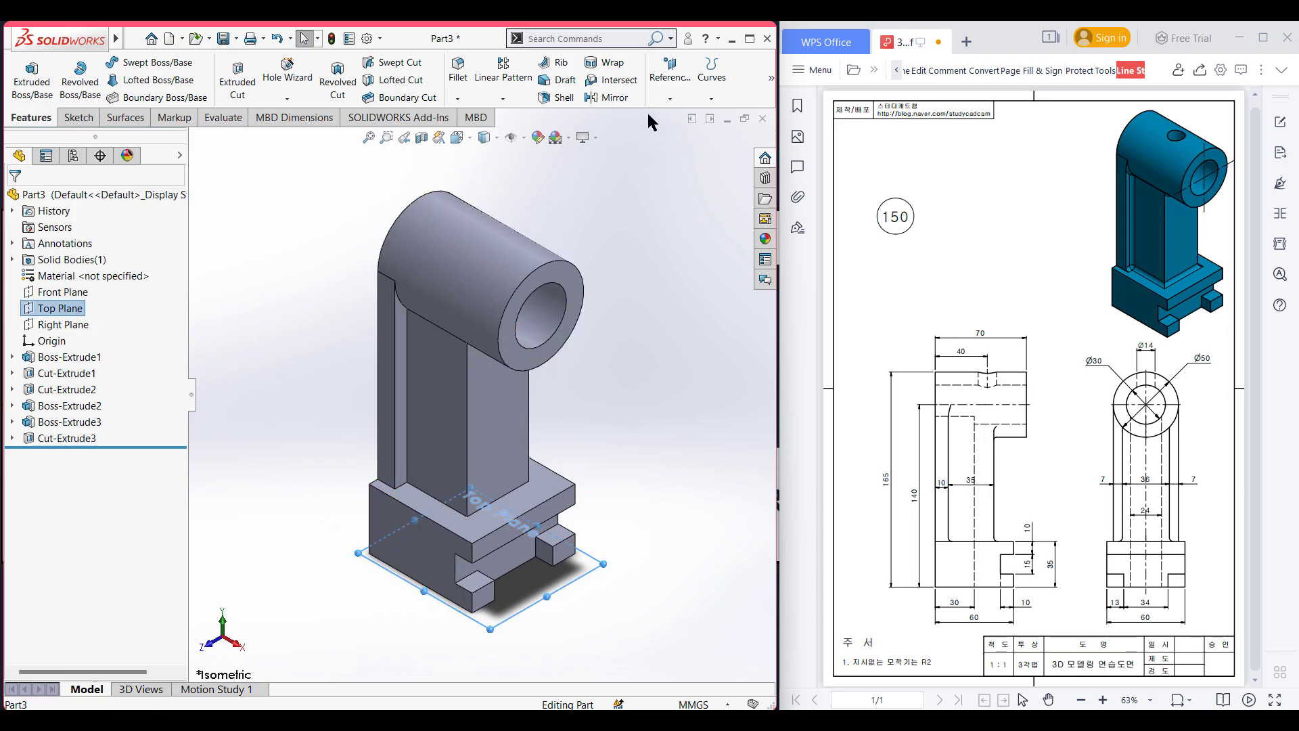
pyautogui.click(665, 101)
pyautogui.click(675, 109)
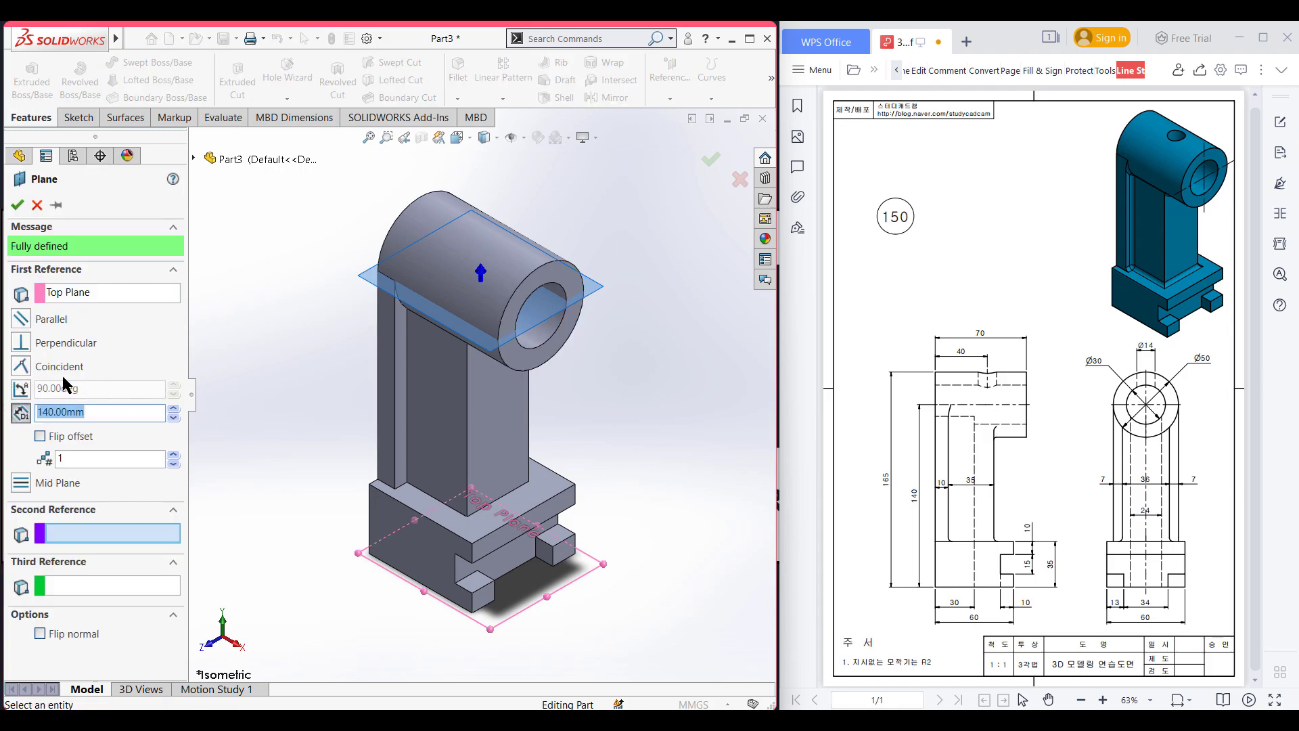
pyautogui.click(15, 207)
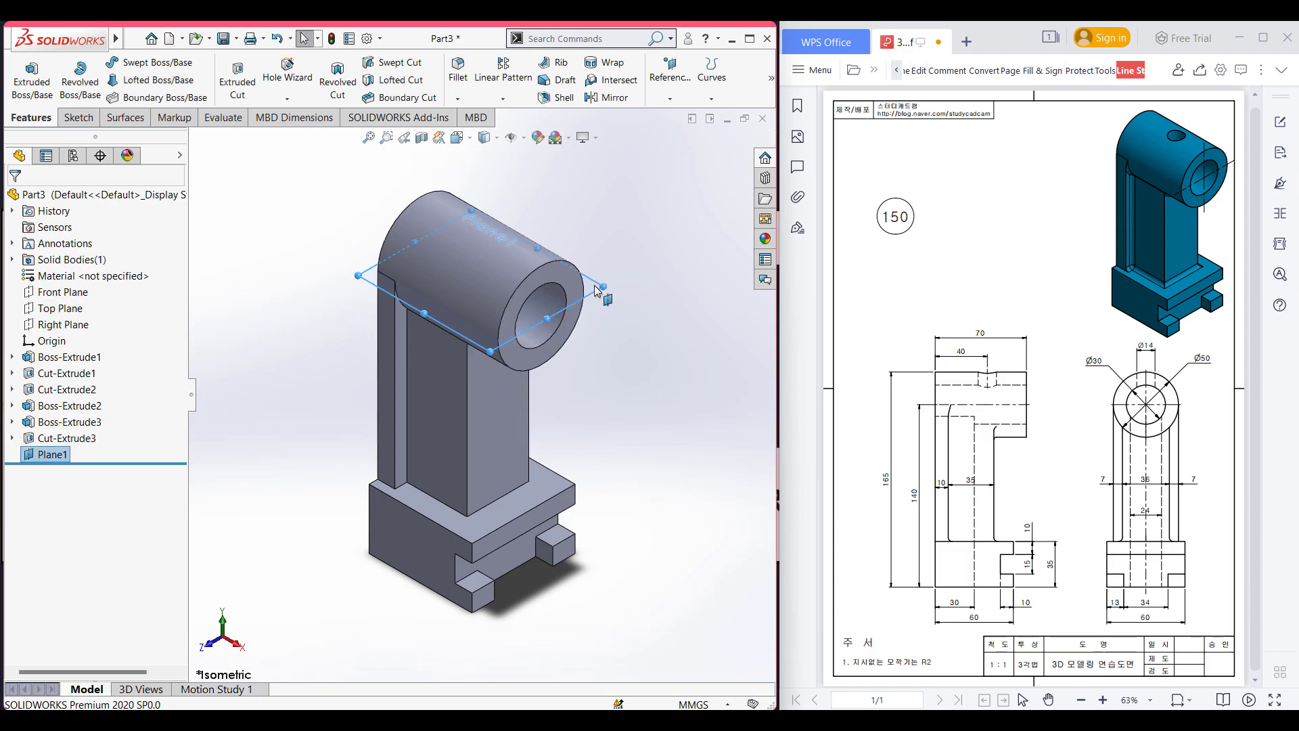
# - Sketch a 14 mm diameter circle on the new offset plane, with its centre in line with the origin along the cylinder's axis
pyautogui.rightClick(54, 460)
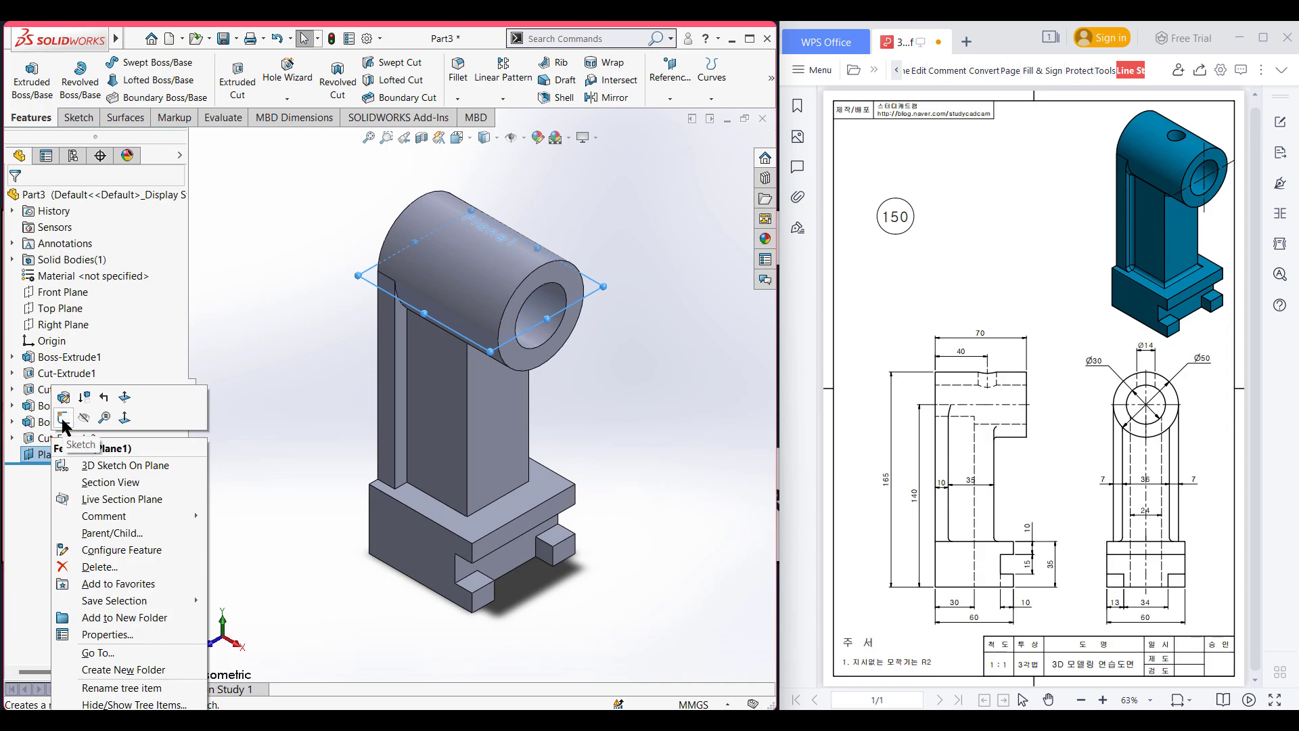
pyautogui.click(64, 418)
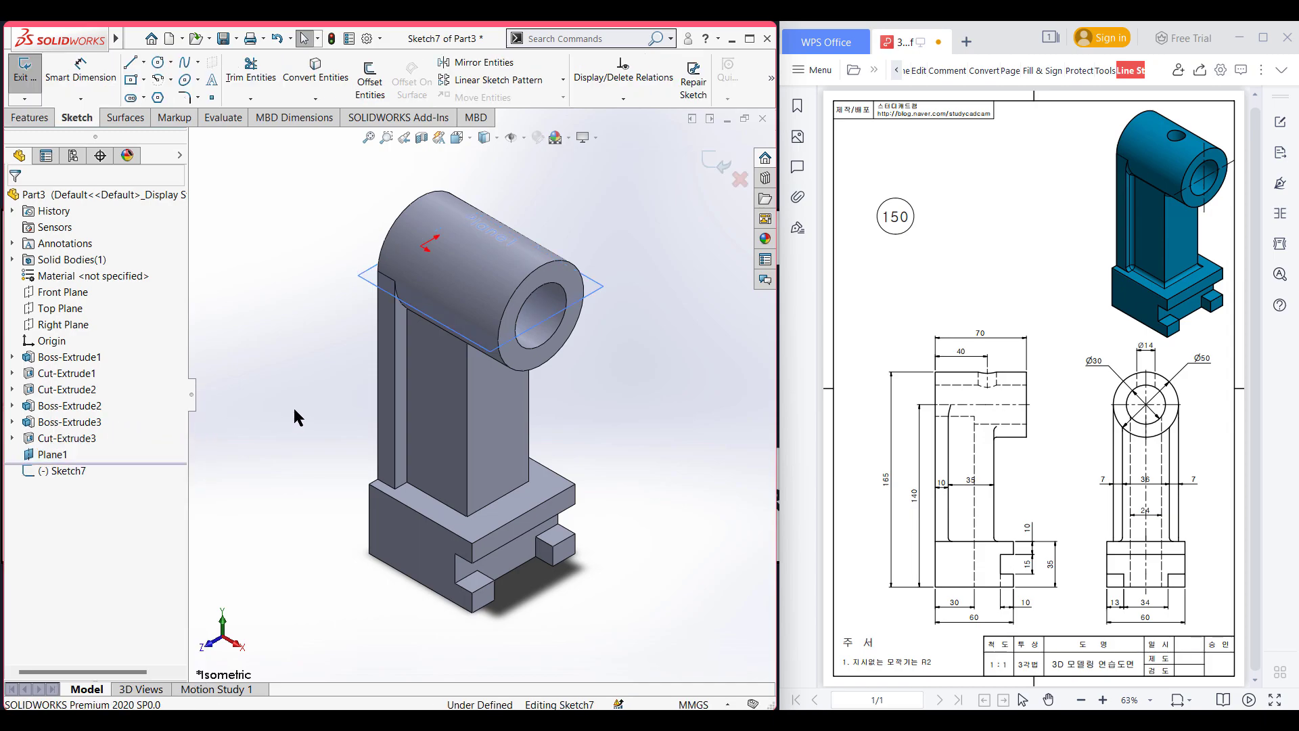
pyautogui.hotkey('ctrl', '8')
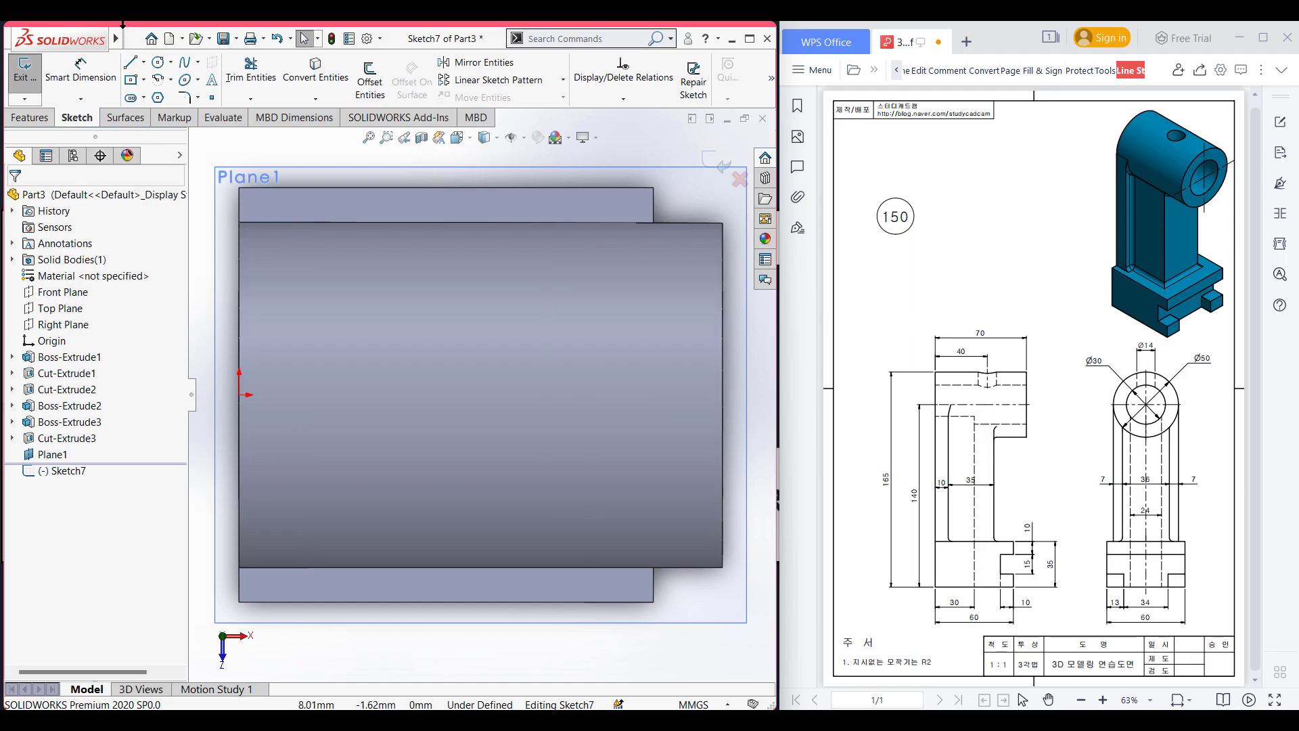
pyautogui.click(157, 62)
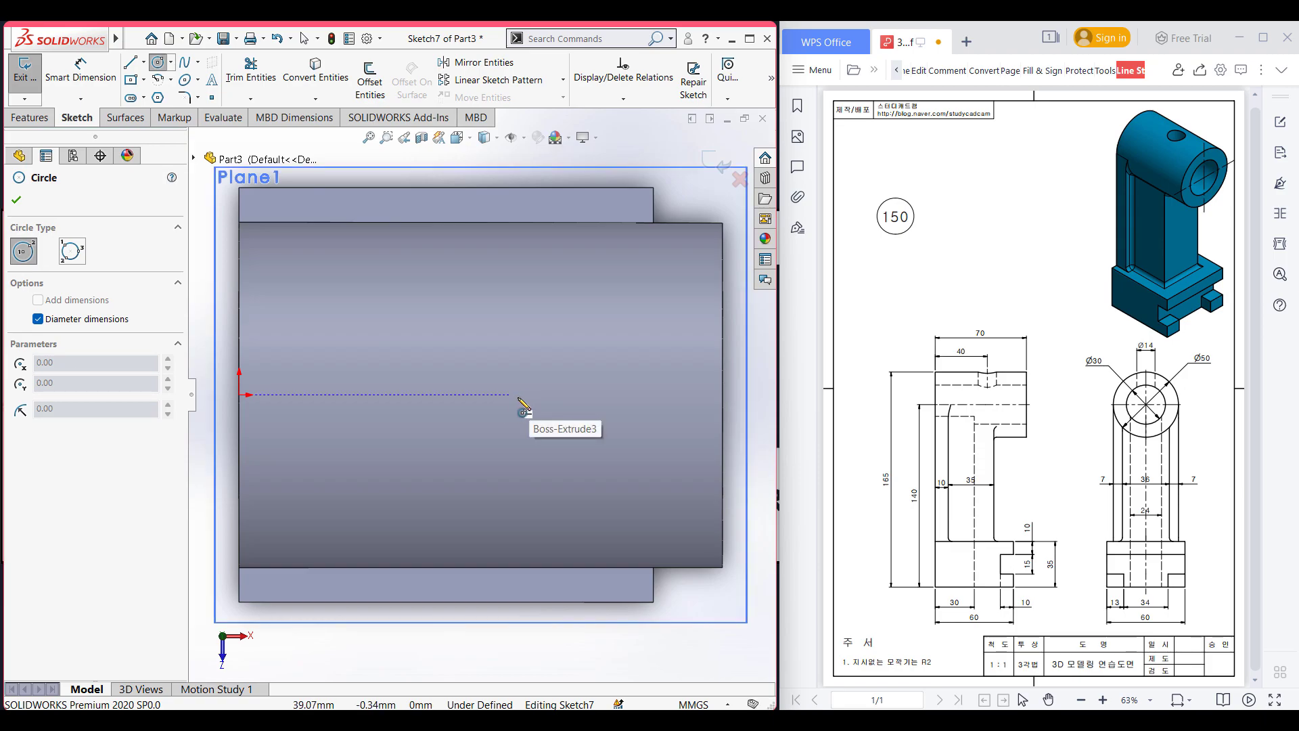
pyautogui.click(522, 396)
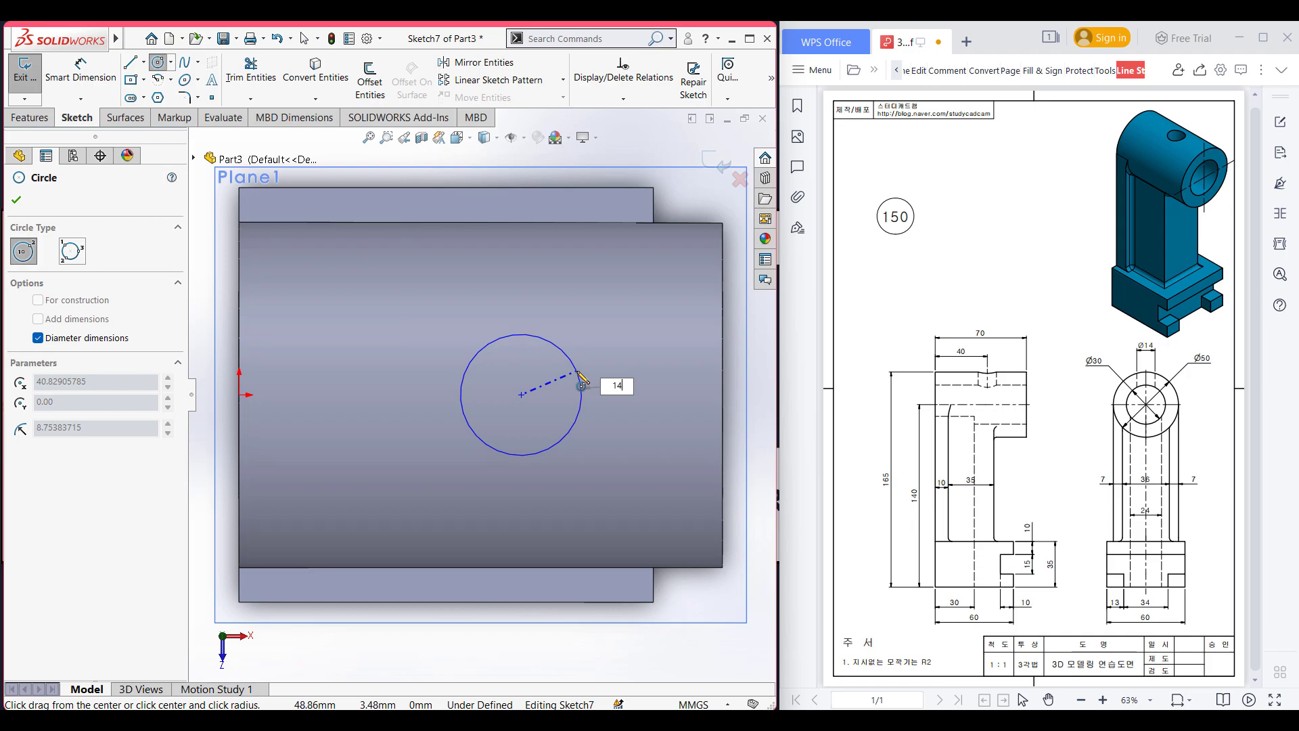
pyautogui.press('Return')
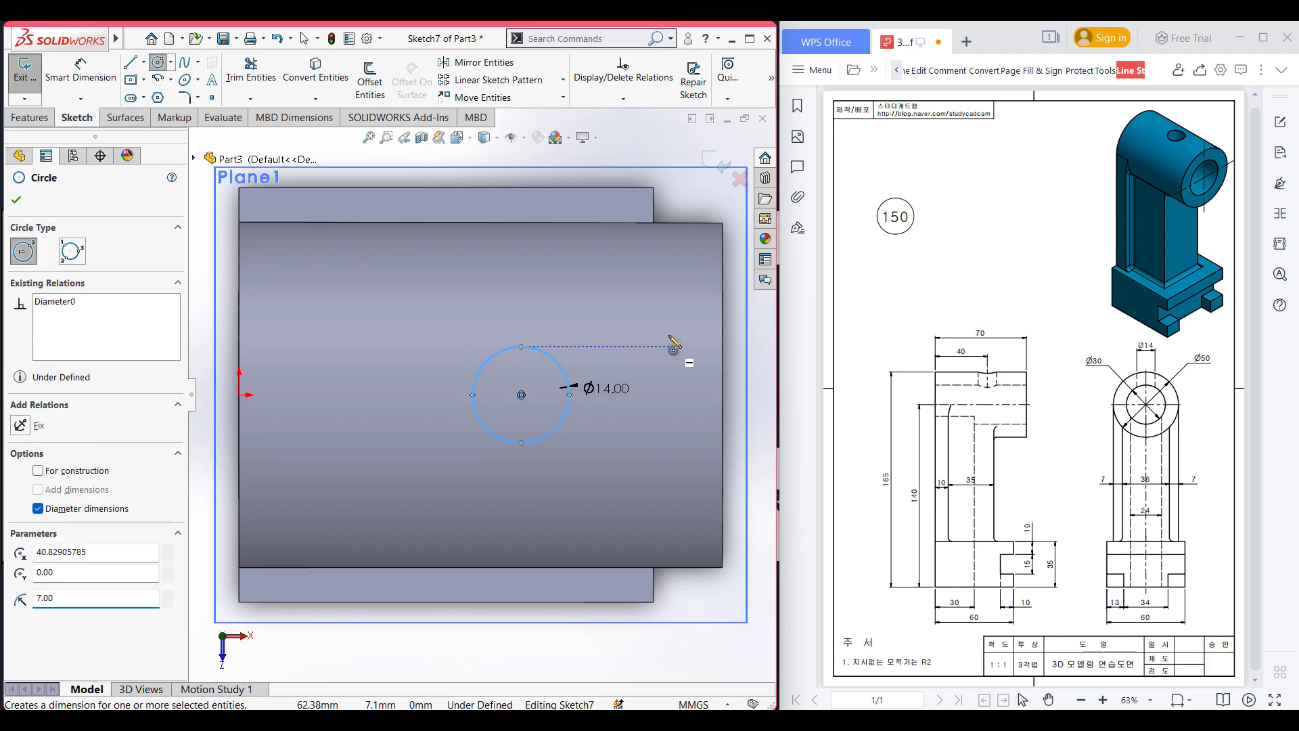
# - Dimension the 14 mm circle's centre 40 mm from the cylinder's back edge
pyautogui.moveTo(669, 350); pyautogui.dragTo(660, 287, button='right')
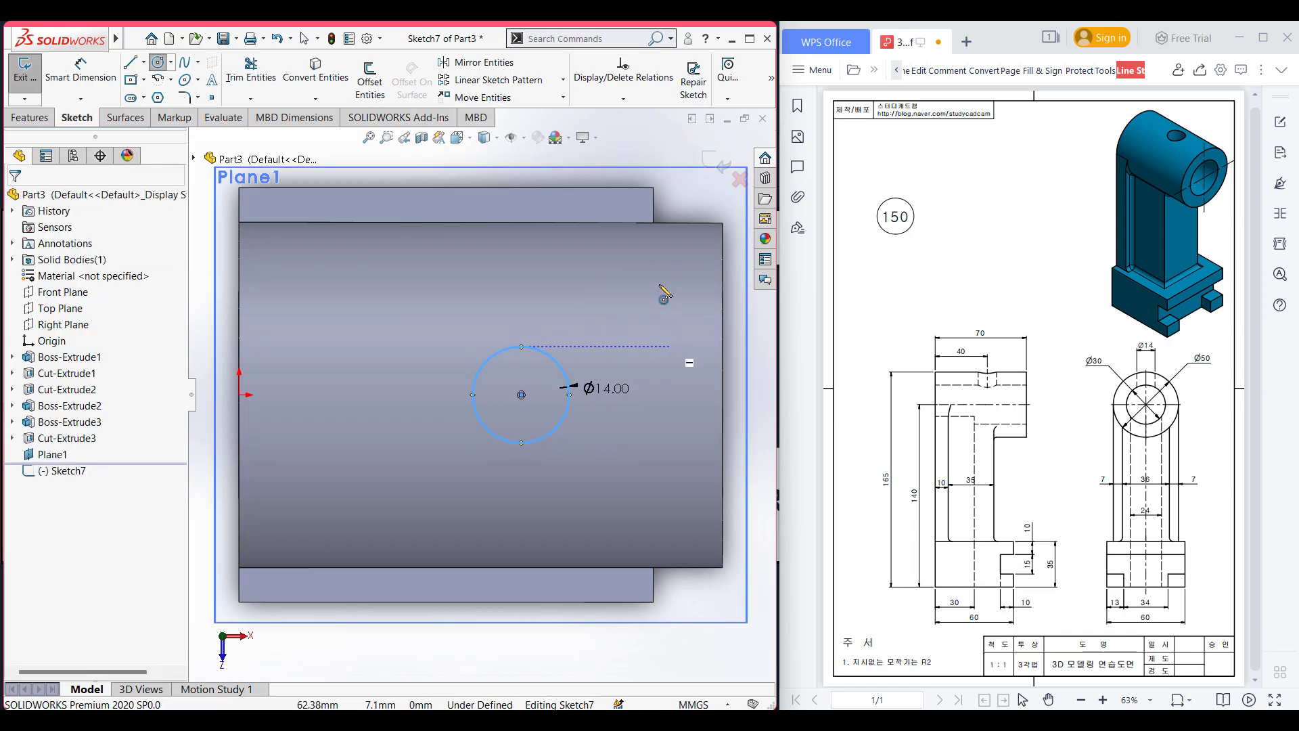
pyautogui.click(498, 359)
pyautogui.click(239, 337)
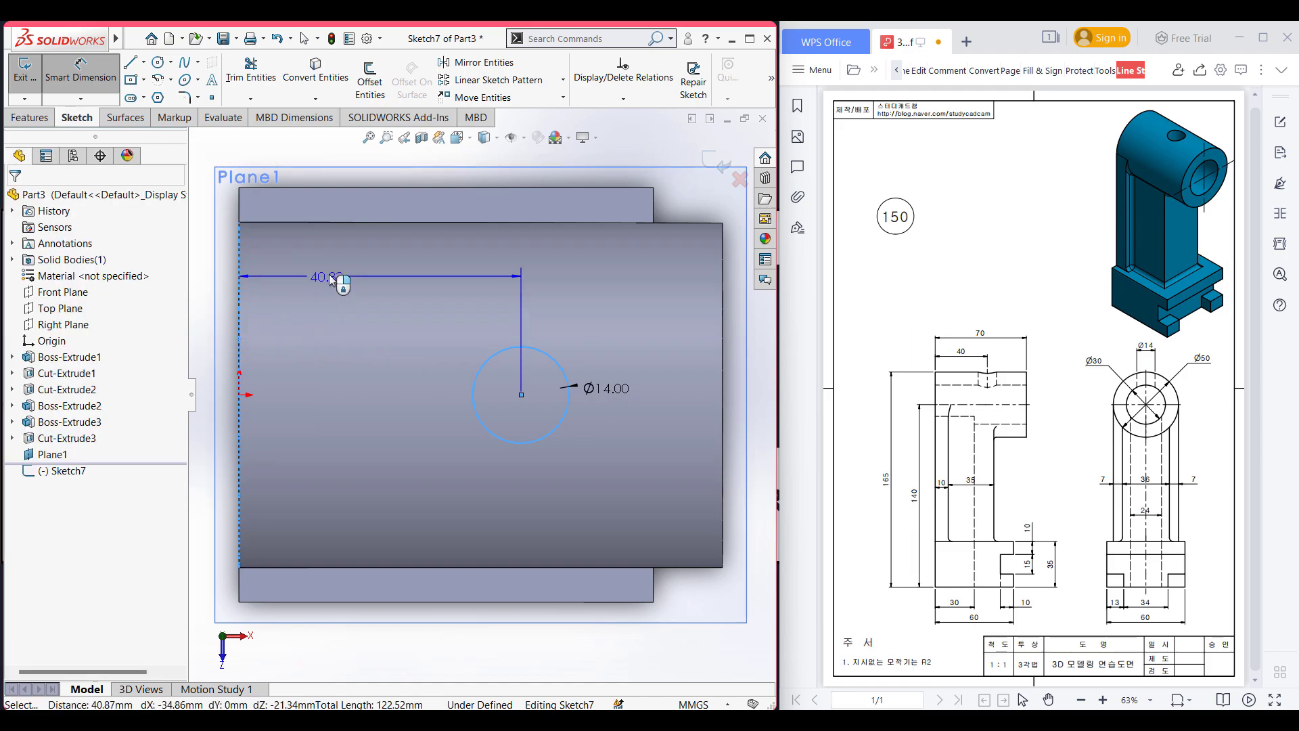
pyautogui.click(331, 277)
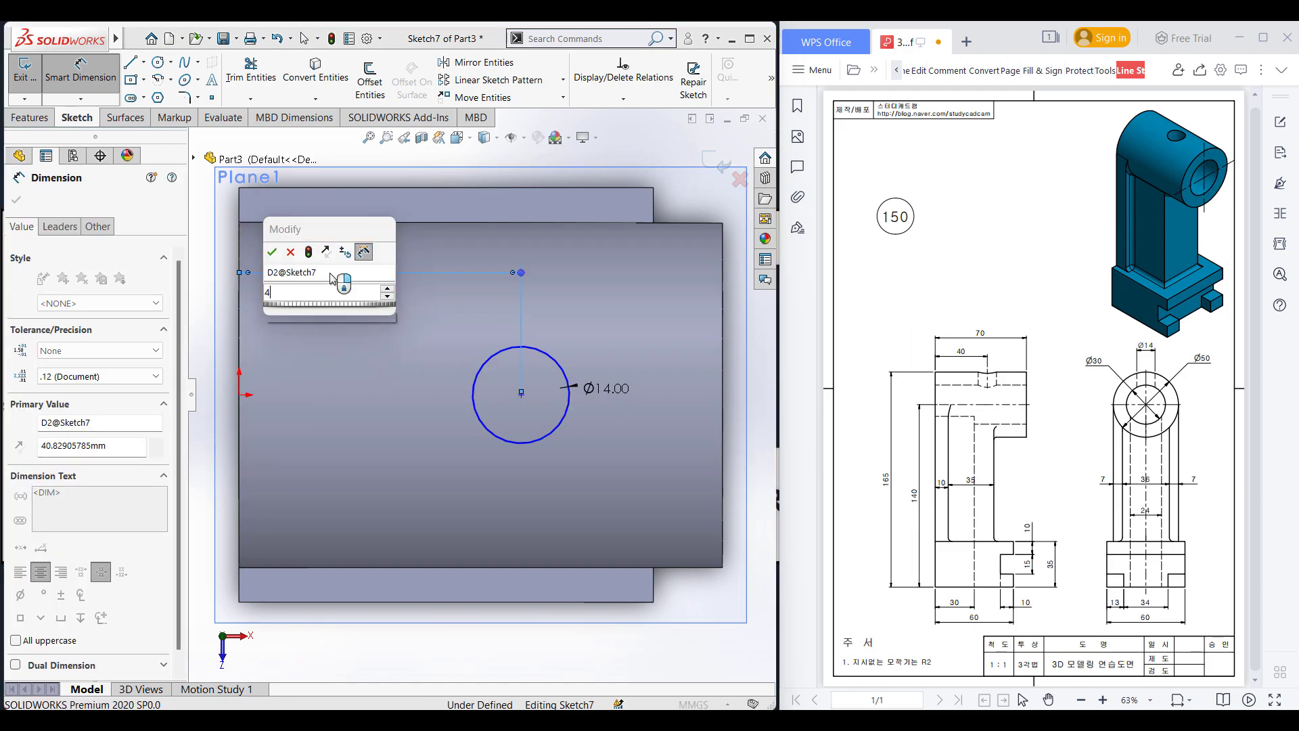
pyautogui.press('Return')
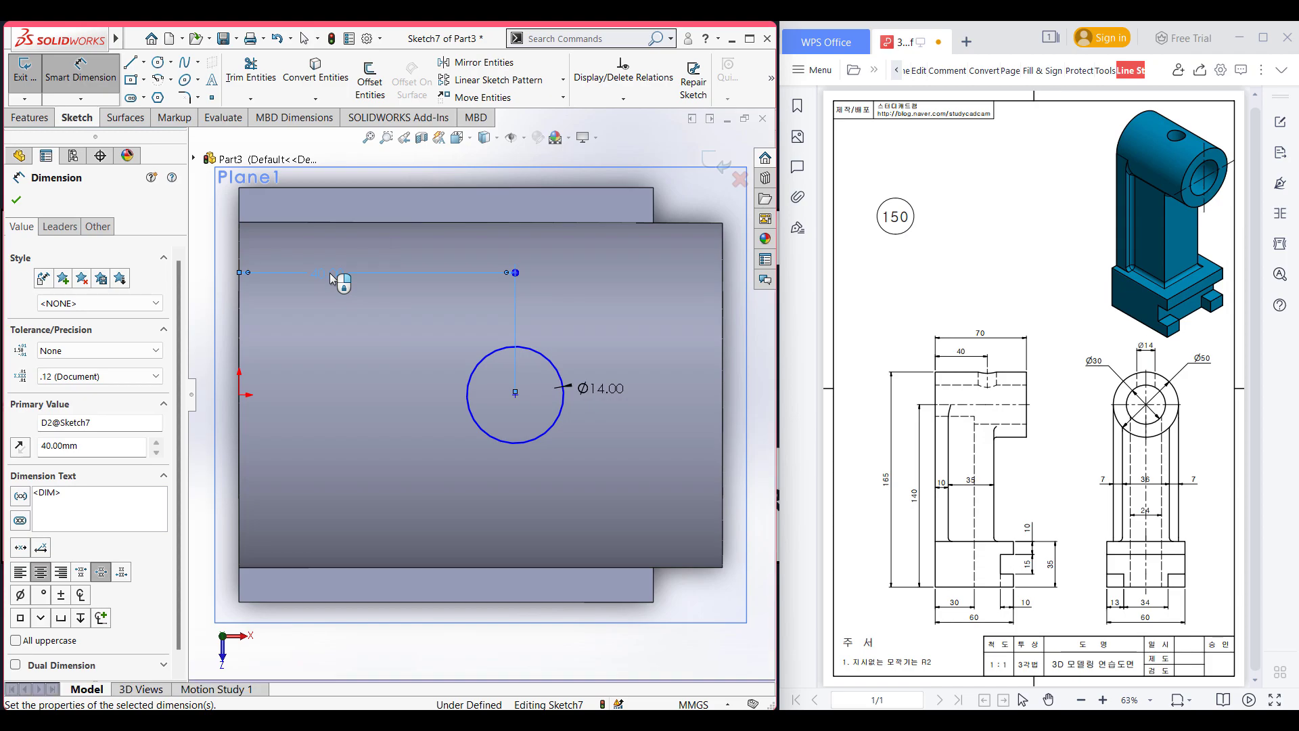
# - Cut the 14 mm circle upward through the cylinder wall with a reversed 70 mm blind depth, and hide the offset plane
pyautogui.hotkey('ctrl', '7')
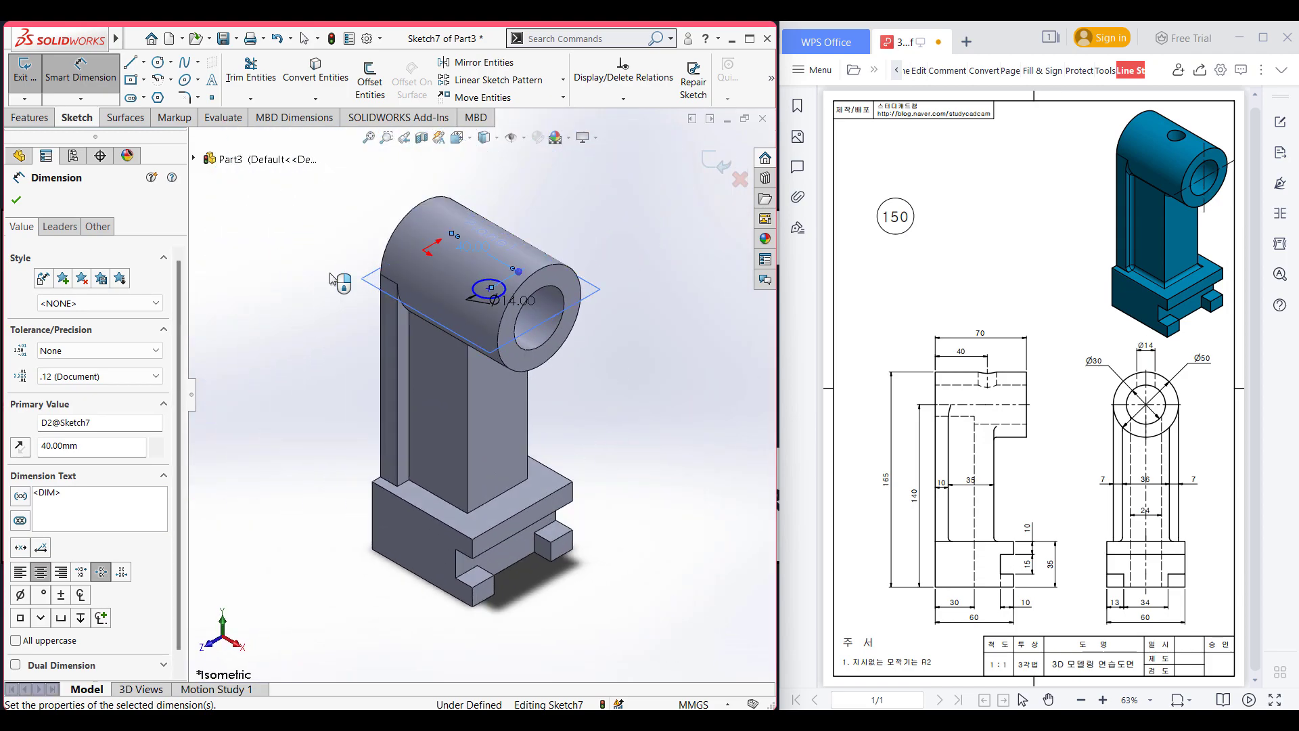
pyautogui.click(34, 119)
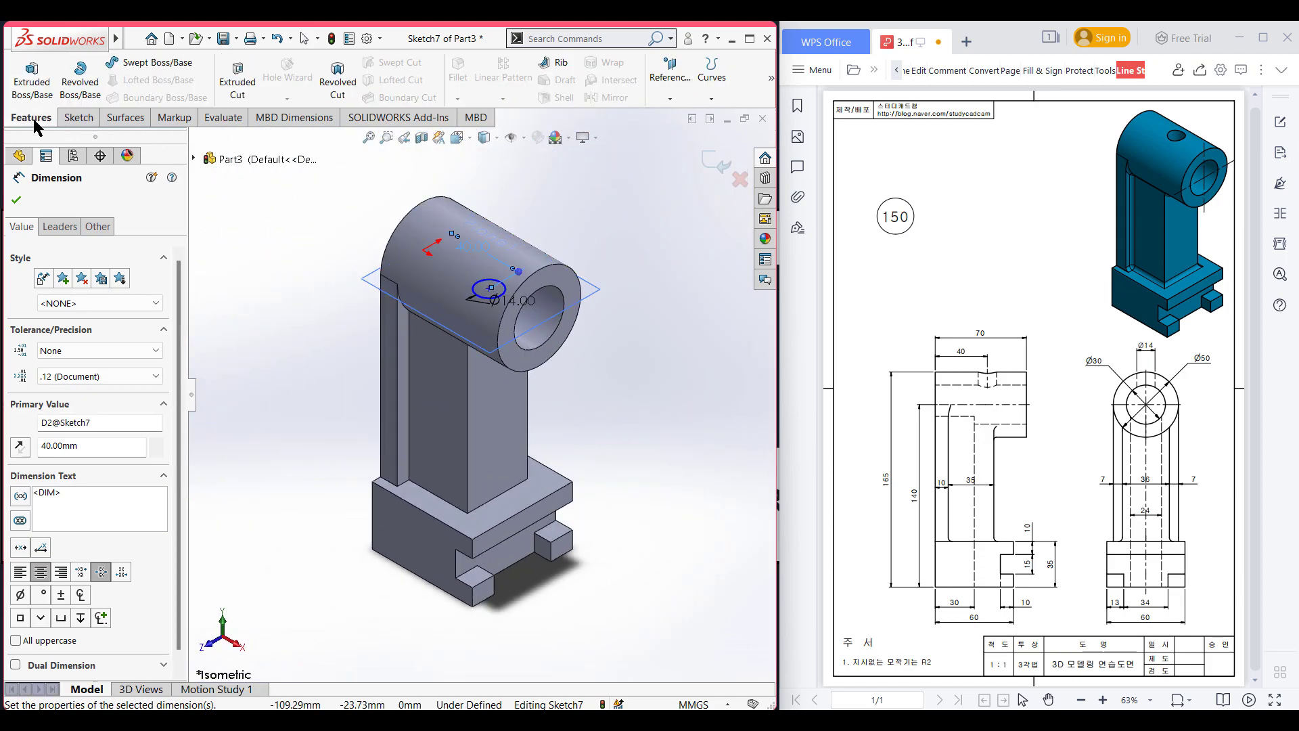
pyautogui.click(237, 80)
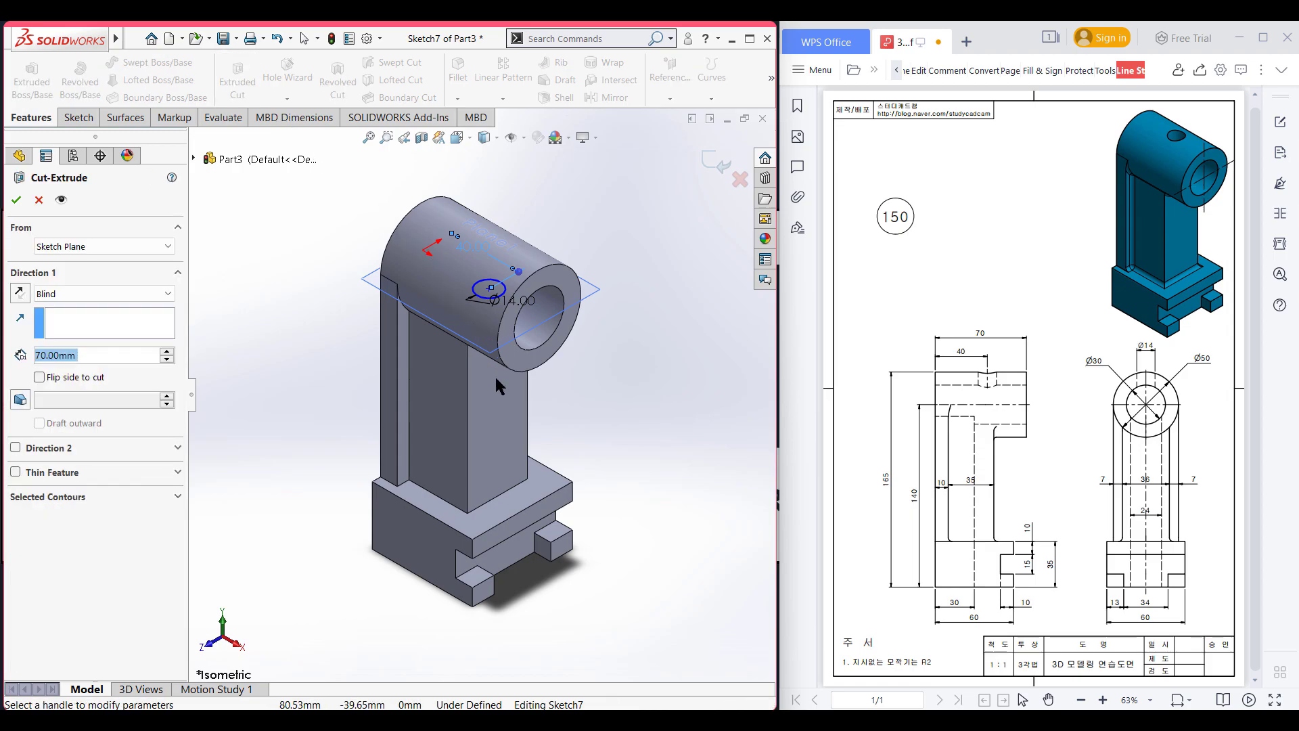
pyautogui.click(20, 293)
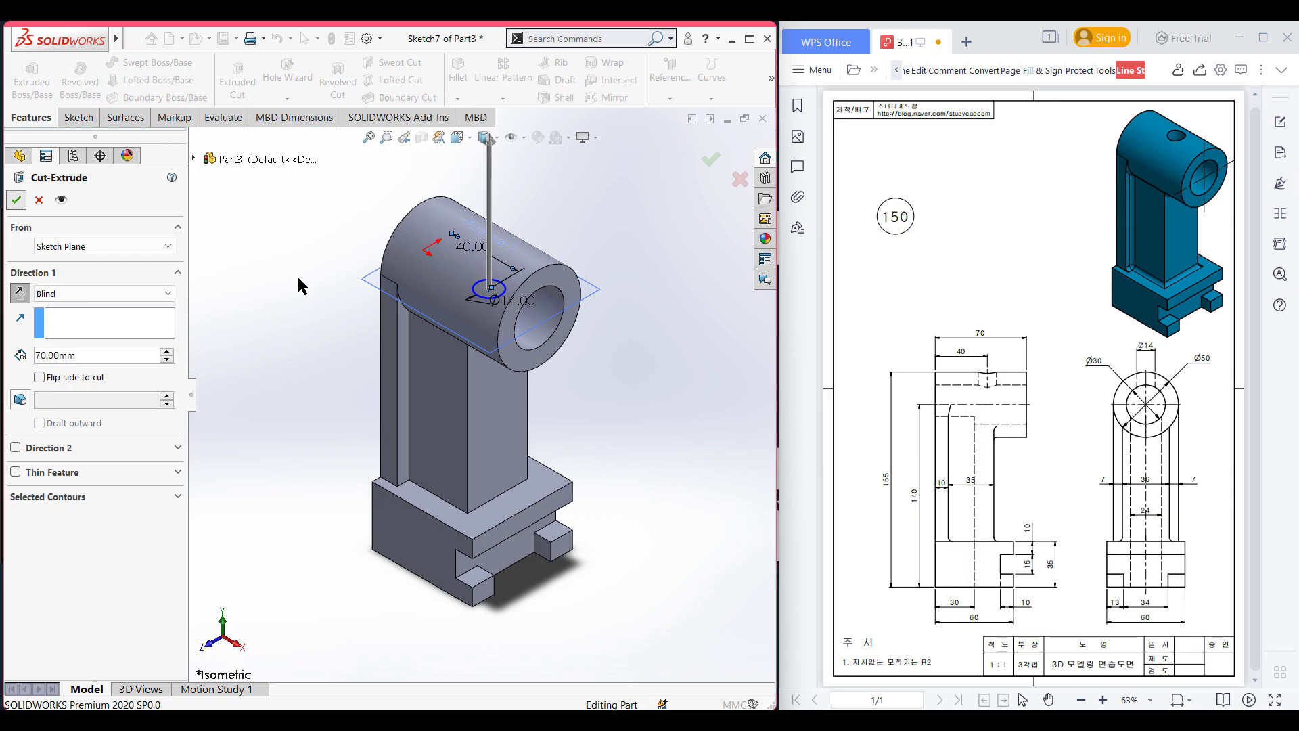
pyautogui.press('Return')
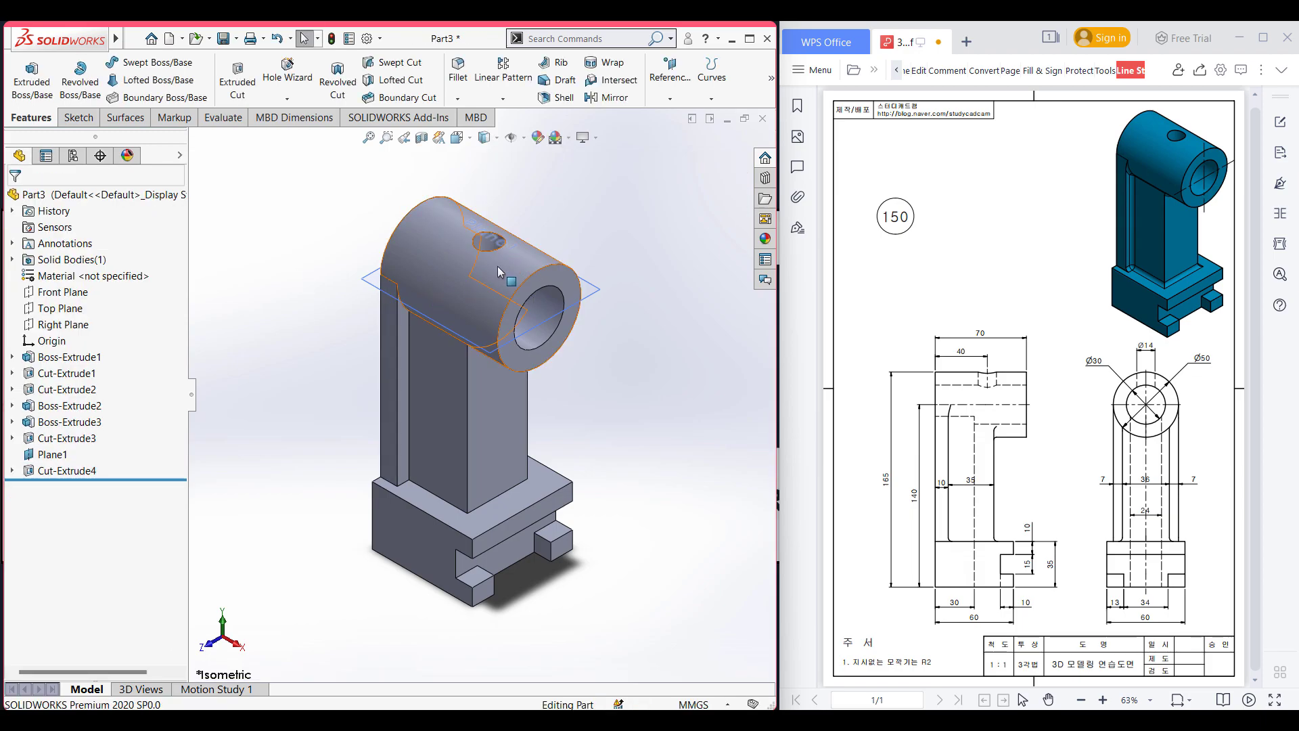
pyautogui.rightClick(42, 453)
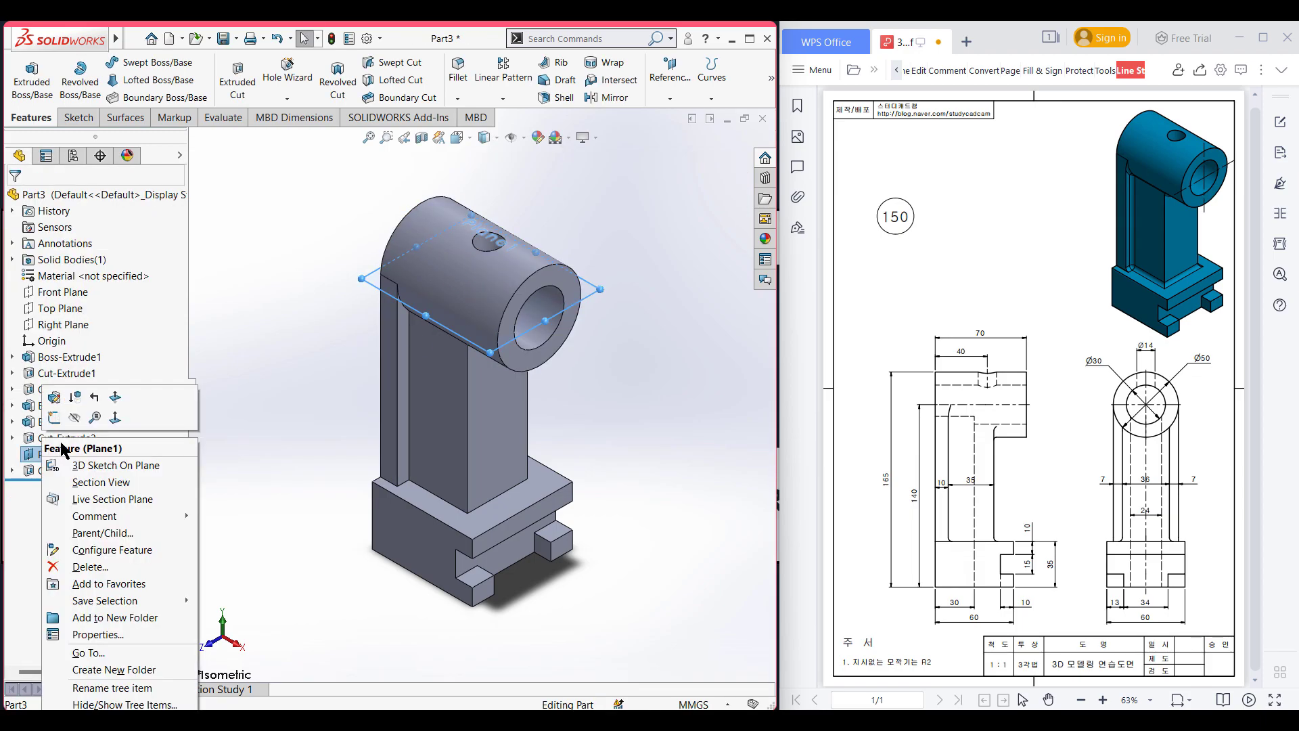
pyautogui.click(75, 418)
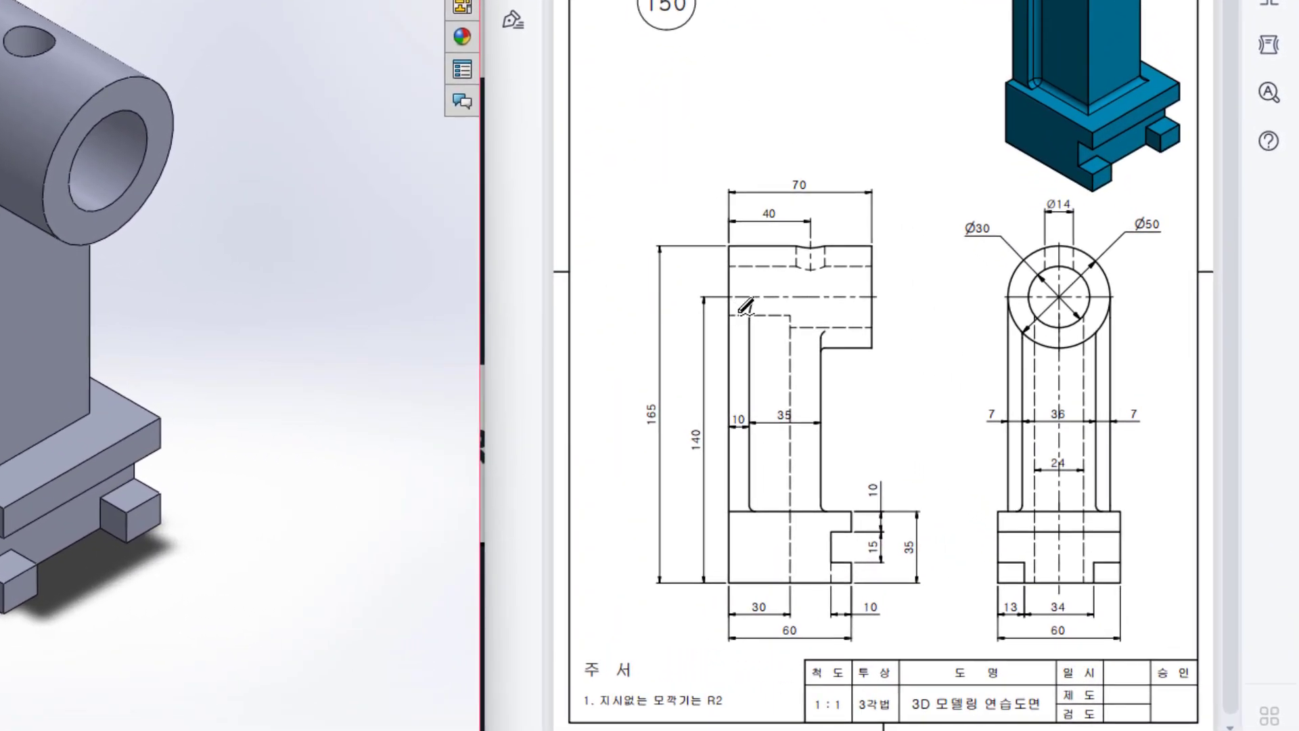
# - Outline the dashed 30 mm wide pocket behind the column and base on the drawing's side view
pyautogui.moveTo(730, 316)
pyautogui.mouseDown()
pyautogui.moveTo(786, 315)
pyautogui.moveTo(790, 580)
pyautogui.moveTo(758, 587)
pyautogui.moveTo(724, 579)
pyautogui.moveTo(733, 313)
pyautogui.mouseUp()
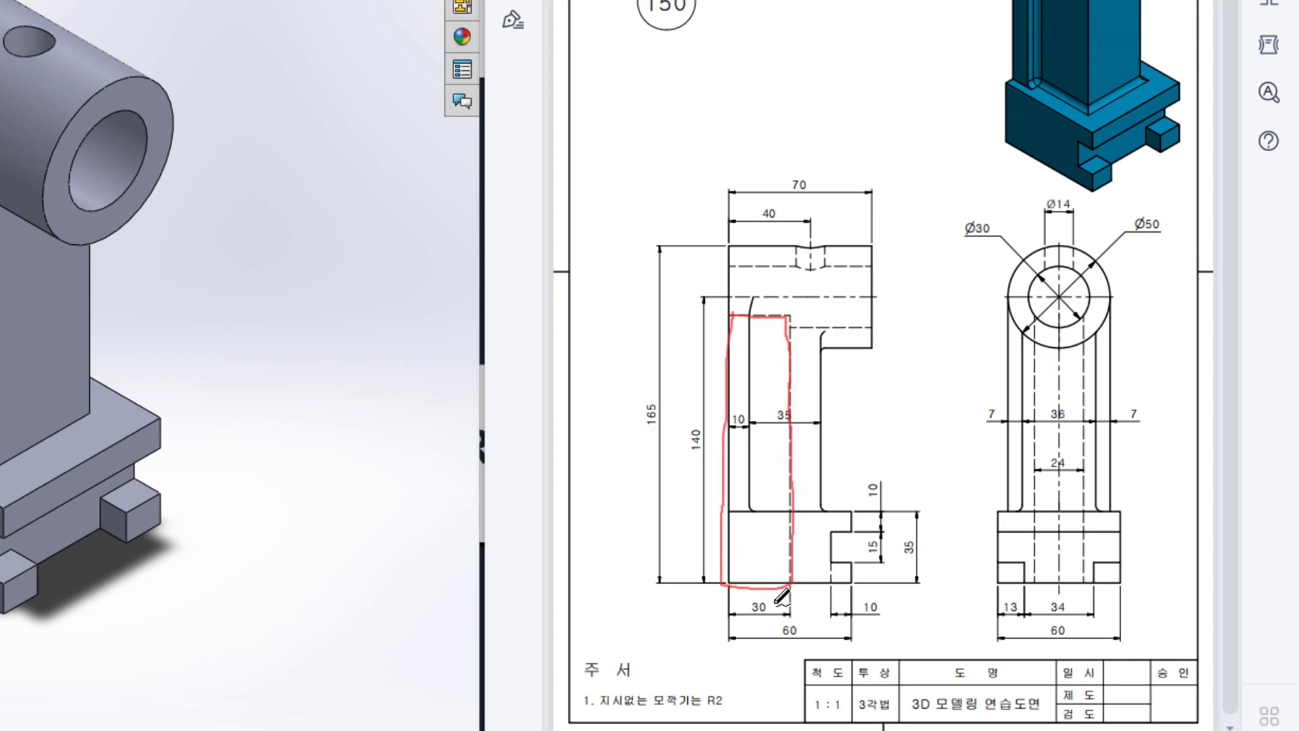
# - Mark the 30 mm pocket depth on the drawing's side view and the pocket outline on its front view, and undo the marks
pyautogui.moveTo(749, 601)
pyautogui.mouseDown()
pyautogui.moveTo(759, 624)
pyautogui.moveTo(767, 598)
pyautogui.mouseUp()
pyautogui.moveTo(1080, 322)
pyautogui.mouseDown()
pyautogui.moveTo(1036, 328)
pyautogui.moveTo(1049, 545)
pyautogui.moveTo(1081, 571)
pyautogui.moveTo(1101, 338)
pyautogui.moveTo(1078, 316)
pyautogui.mouseUp()
pyautogui.hotkey('ctrl', 'z')
pyautogui.hotkey('ctrl', 'z')
pyautogui.hotkey('ctrl', 'z')
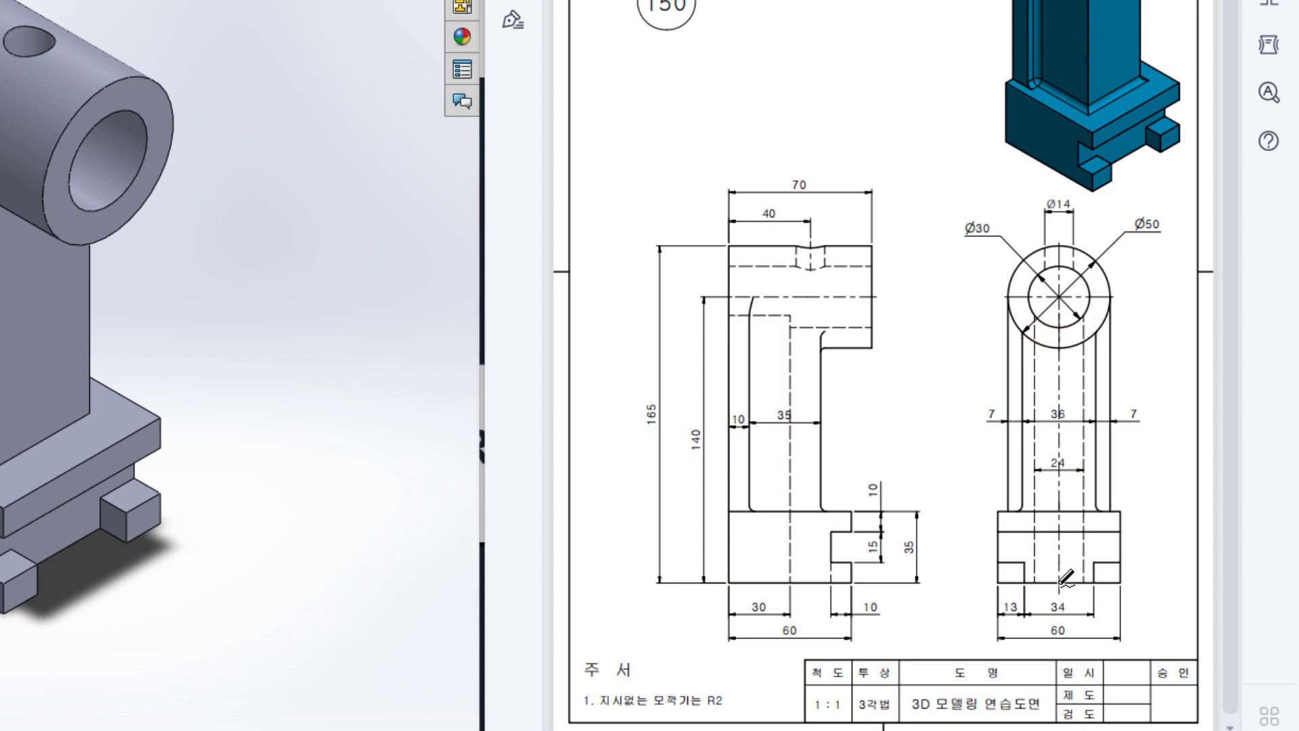
# - Mark the pocket's centreline, 140 mm height, 24 mm wide outline and 30 mm depth on the drawing's two views
pyautogui.moveTo(1059, 586); pyautogui.dragTo(1060, 297)
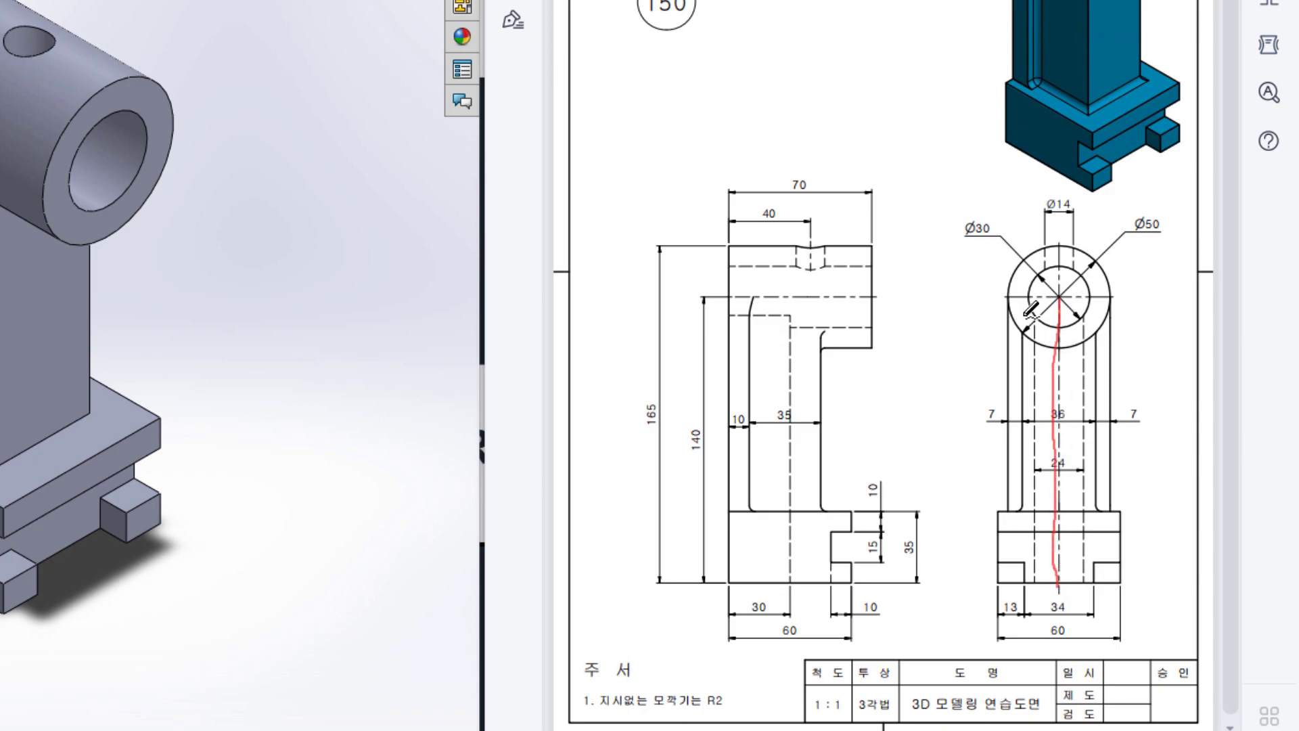
pyautogui.moveTo(701, 411)
pyautogui.mouseDown()
pyautogui.moveTo(690, 450)
pyautogui.moveTo(703, 415)
pyautogui.mouseUp()
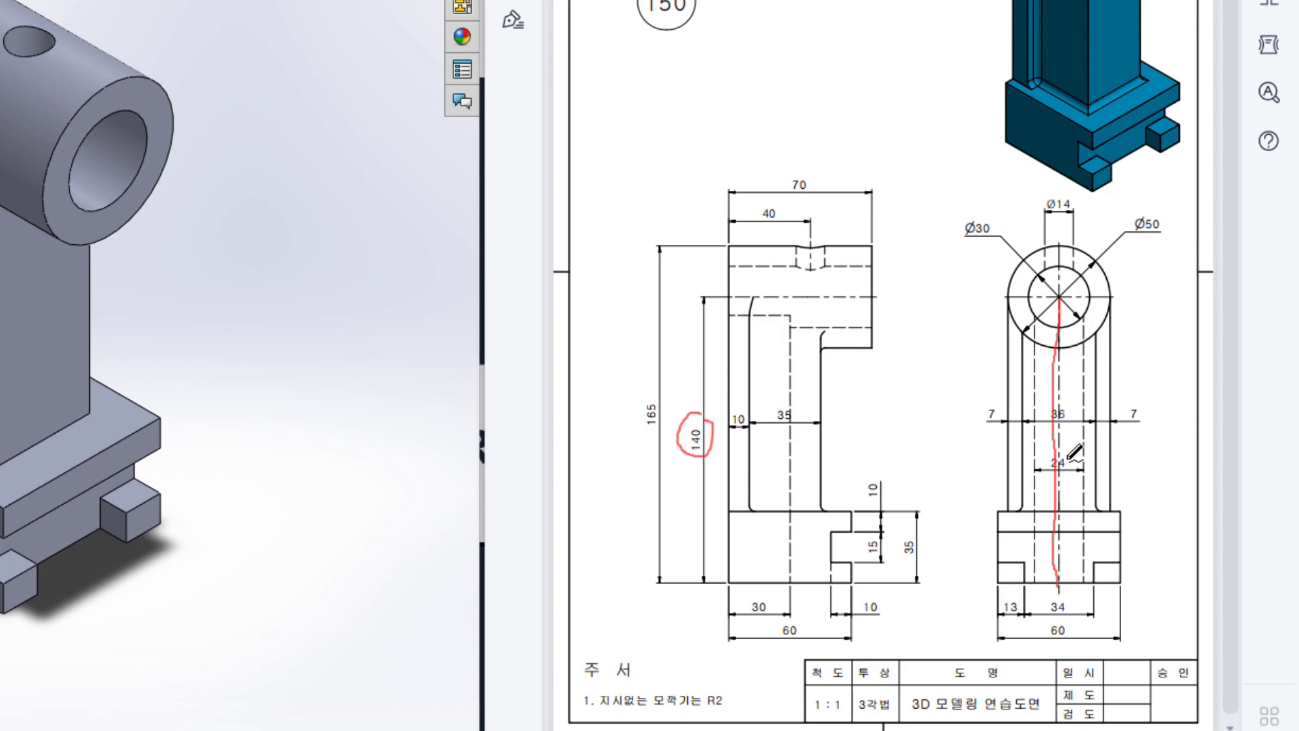
pyautogui.moveTo(1067, 448)
pyautogui.mouseDown()
pyautogui.moveTo(1063, 474)
pyautogui.moveTo(1072, 448)
pyautogui.mouseUp()
pyautogui.moveTo(1082, 314)
pyautogui.mouseDown()
pyautogui.moveTo(1080, 529)
pyautogui.moveTo(1096, 549)
pyautogui.mouseUp()
pyautogui.moveTo(1033, 330)
pyautogui.mouseDown()
pyautogui.moveTo(1035, 517)
pyautogui.moveTo(1052, 575)
pyautogui.moveTo(1091, 582)
pyautogui.mouseUp()
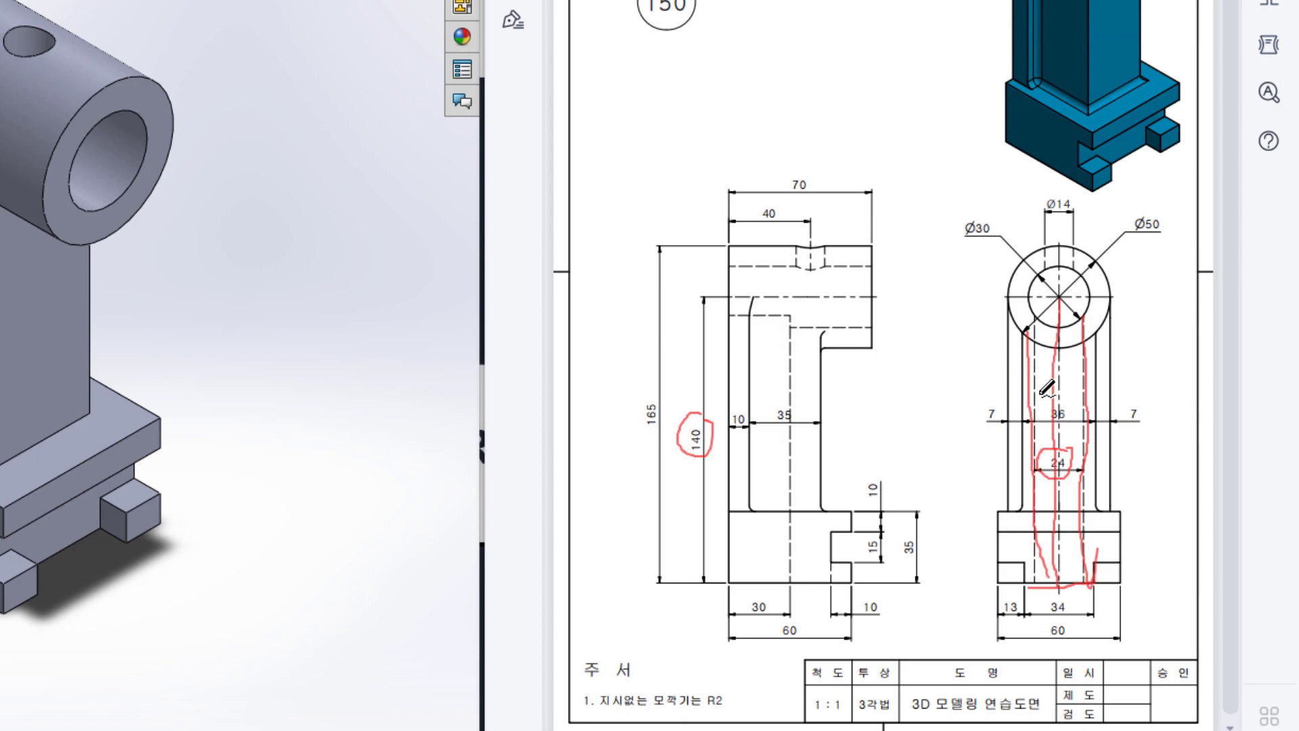
pyautogui.moveTo(1063, 335); pyautogui.dragTo(1083, 335)
pyautogui.moveTo(779, 602)
pyautogui.mouseDown()
pyautogui.moveTo(744, 597)
pyautogui.moveTo(758, 617)
pyautogui.moveTo(779, 614)
pyautogui.mouseUp()
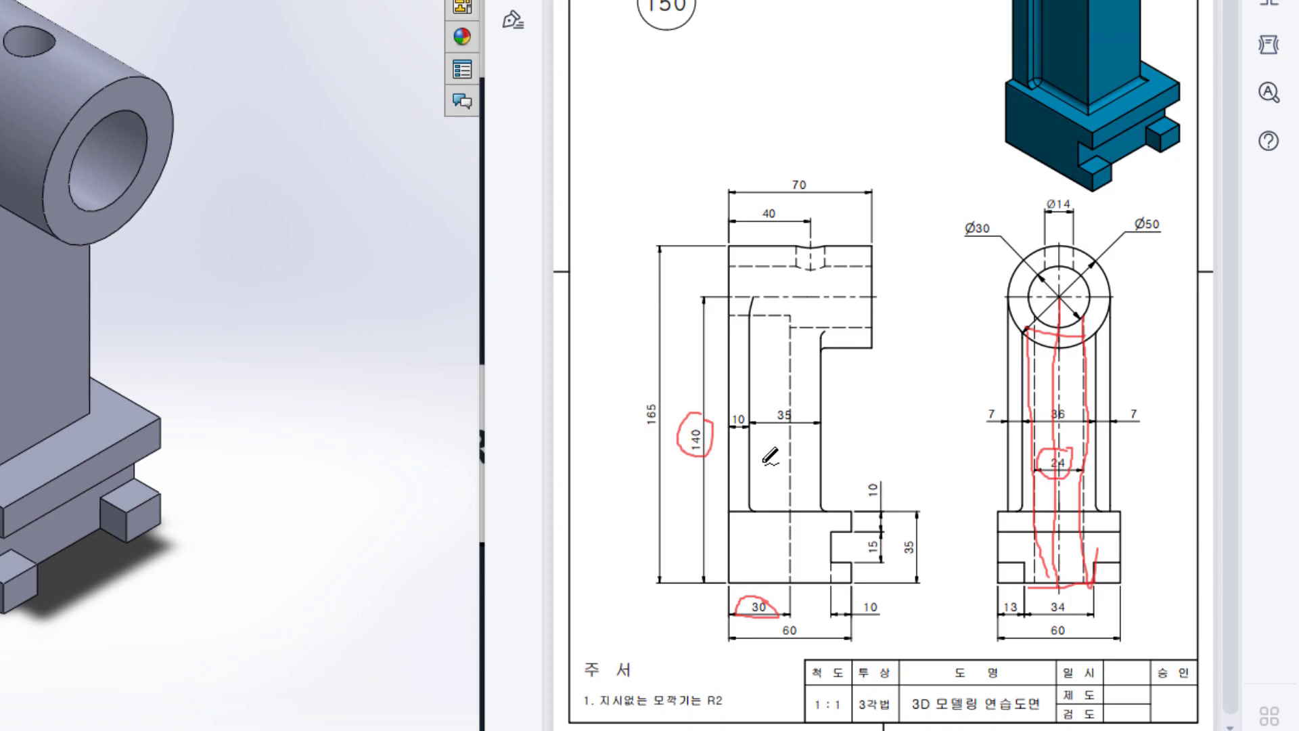
# - Undo all the pocket marks on the drawing
pyautogui.hotkey('ctrl', 'z')
pyautogui.hotkey('ctrl', 'z')
pyautogui.hotkey('ctrl', 'z')
pyautogui.hotkey('ctrl', 'z')
pyautogui.hotkey('ctrl', 'z')
pyautogui.hotkey('ctrl', 'z')
pyautogui.hotkey('ctrl', 'z')
pyautogui.hotkey('ctrl', 'z')
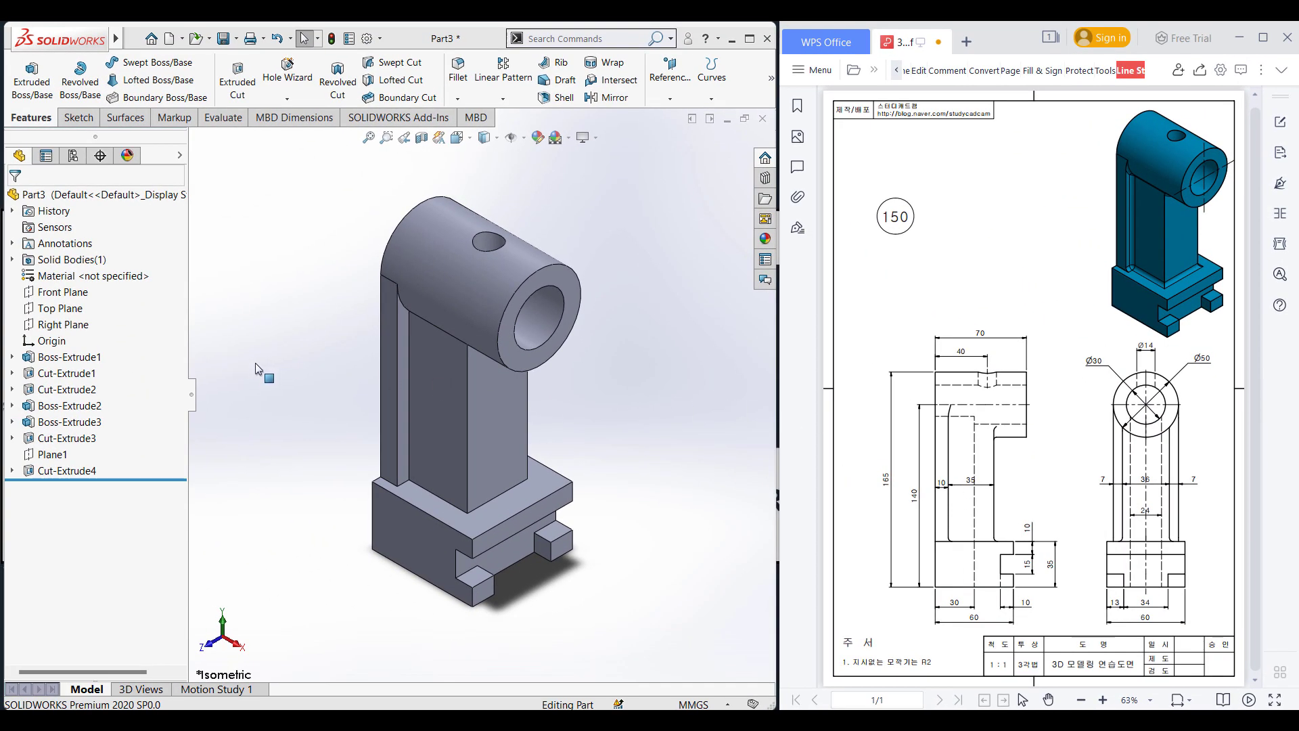
# - Start a new sketch on the bracket's flat rear face and view it square-on
pyautogui.moveTo(319, 376); pyautogui.dragTo(427, 383, button='middle')
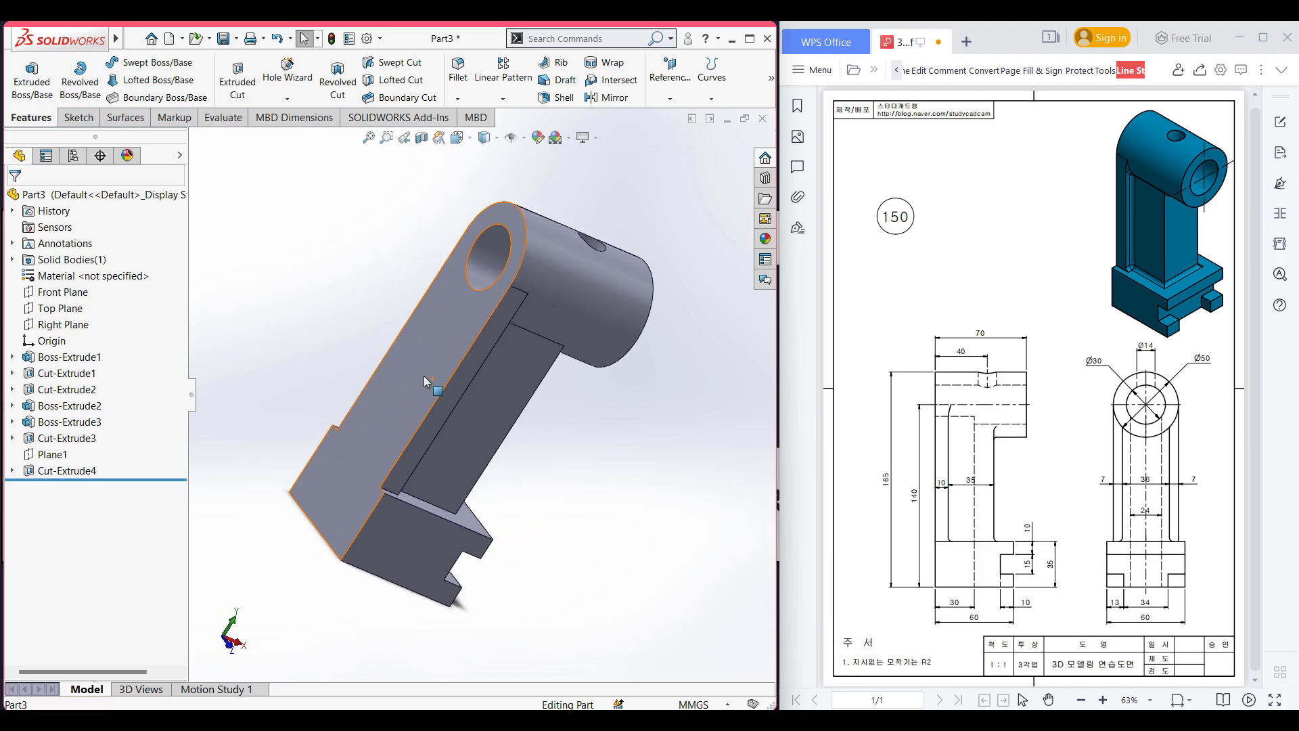
pyautogui.rightClick(426, 381)
pyautogui.click(457, 357)
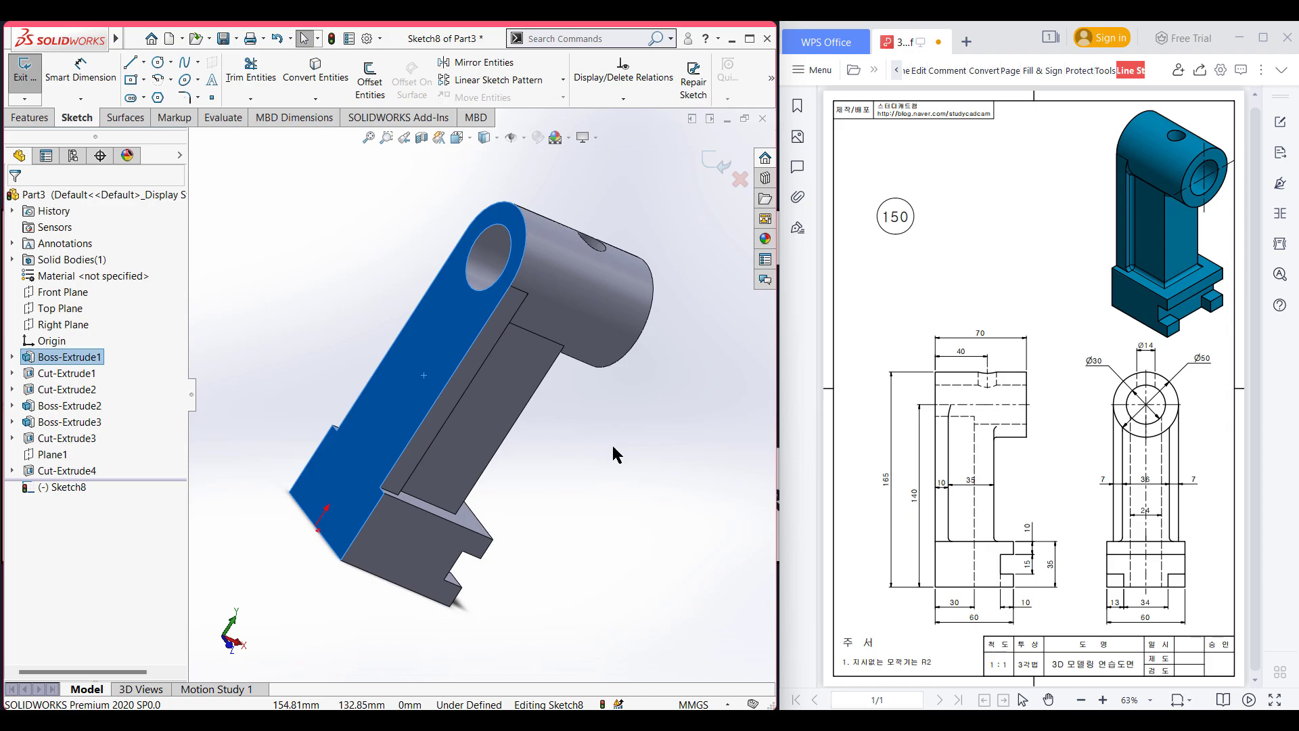
pyautogui.hotkey('ctrl', '8')
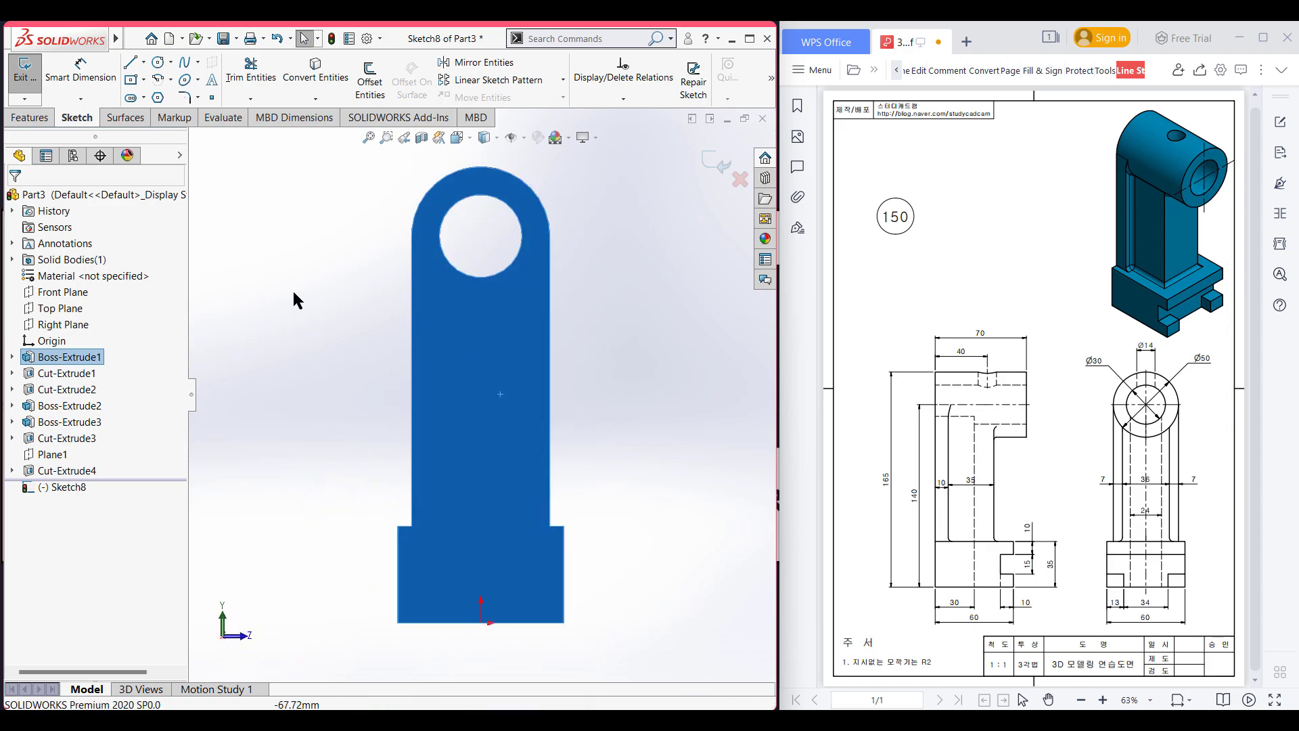
pyautogui.click(293, 290)
# - Draw a 140 mm vertical centreline from the origin up to the centre of the bore
pyautogui.click(143, 61)
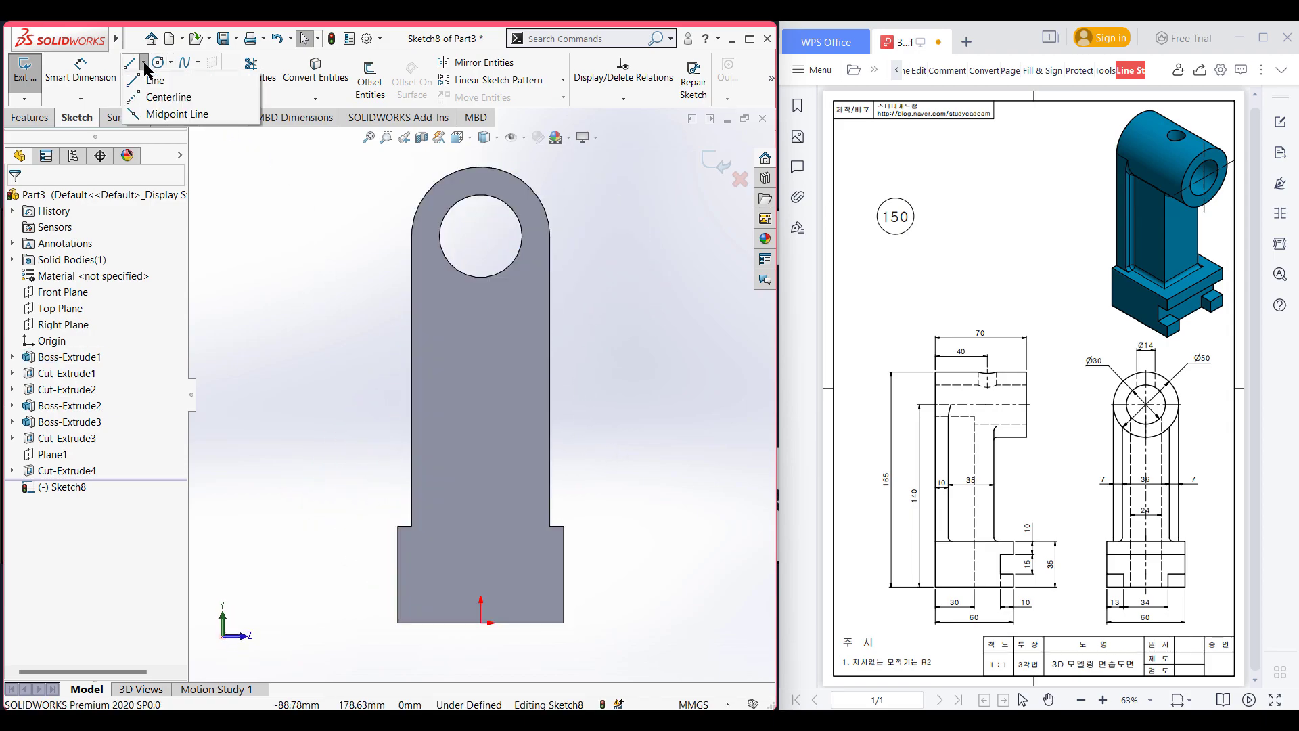
pyautogui.click(161, 95)
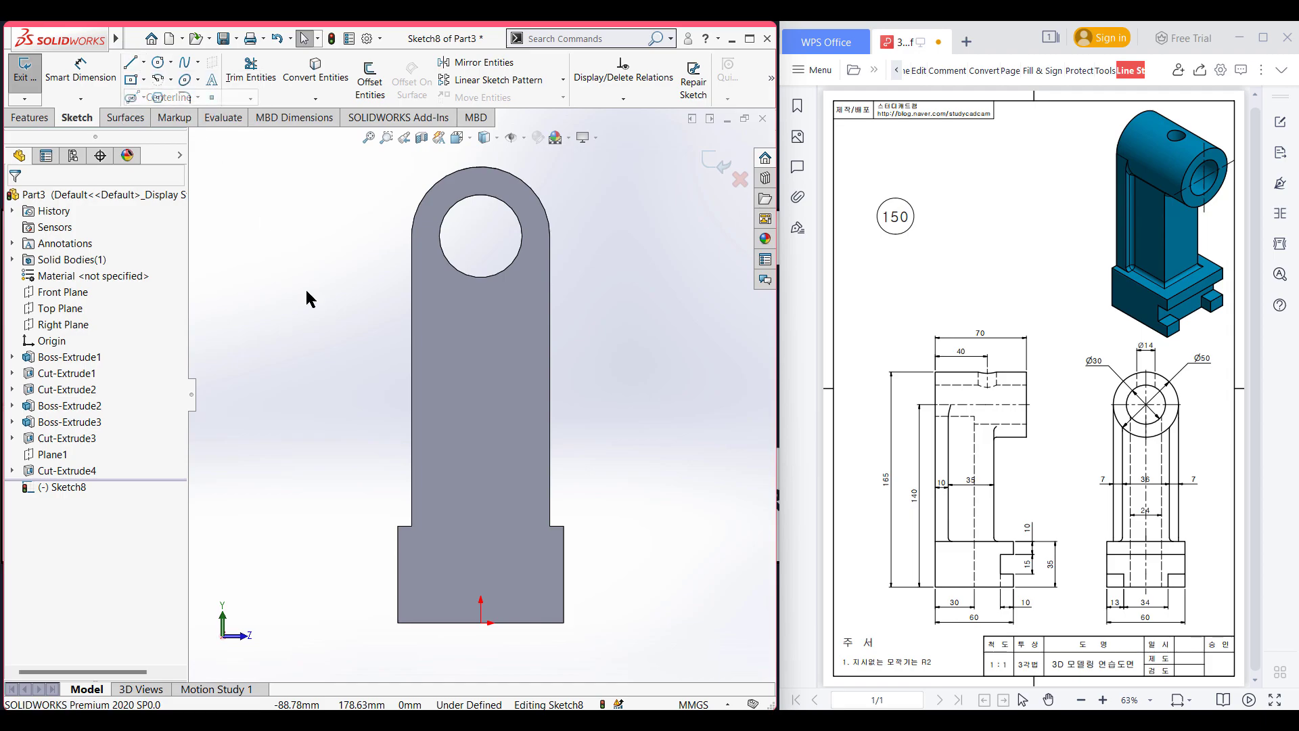
pyautogui.click(481, 622)
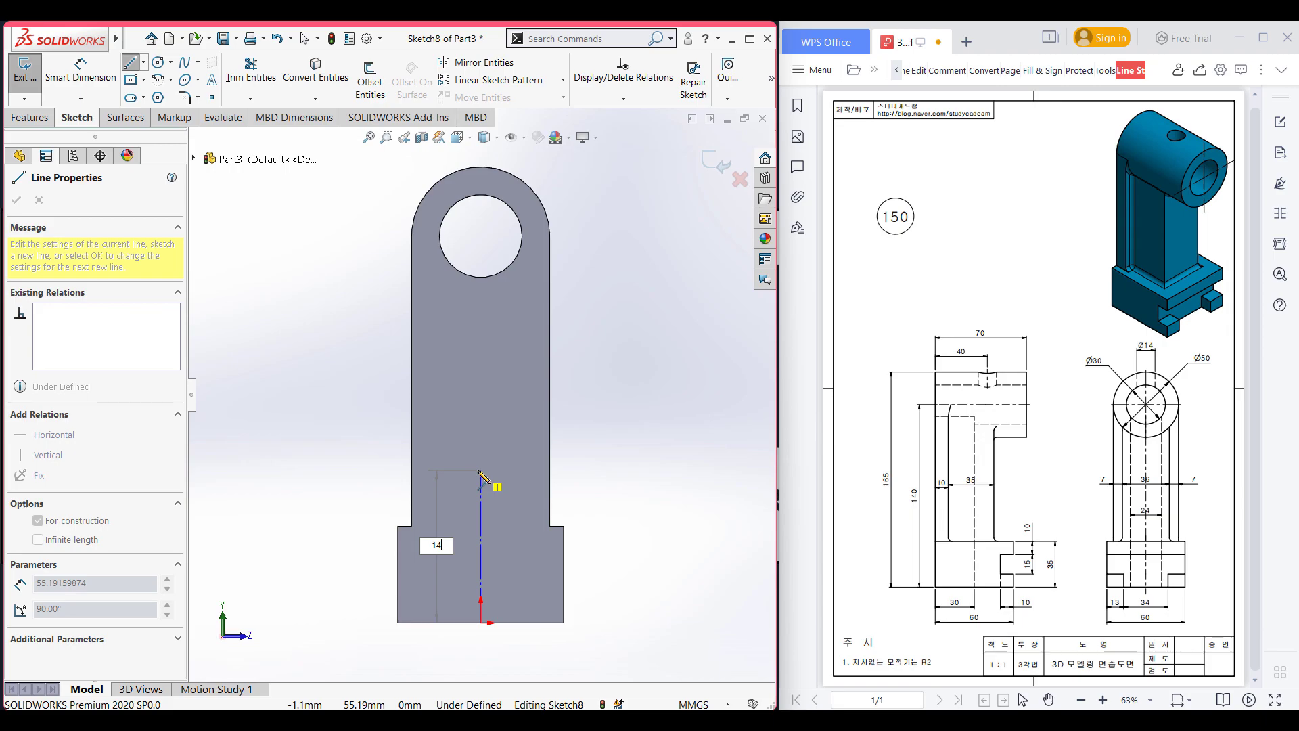
pyautogui.click(480, 236)
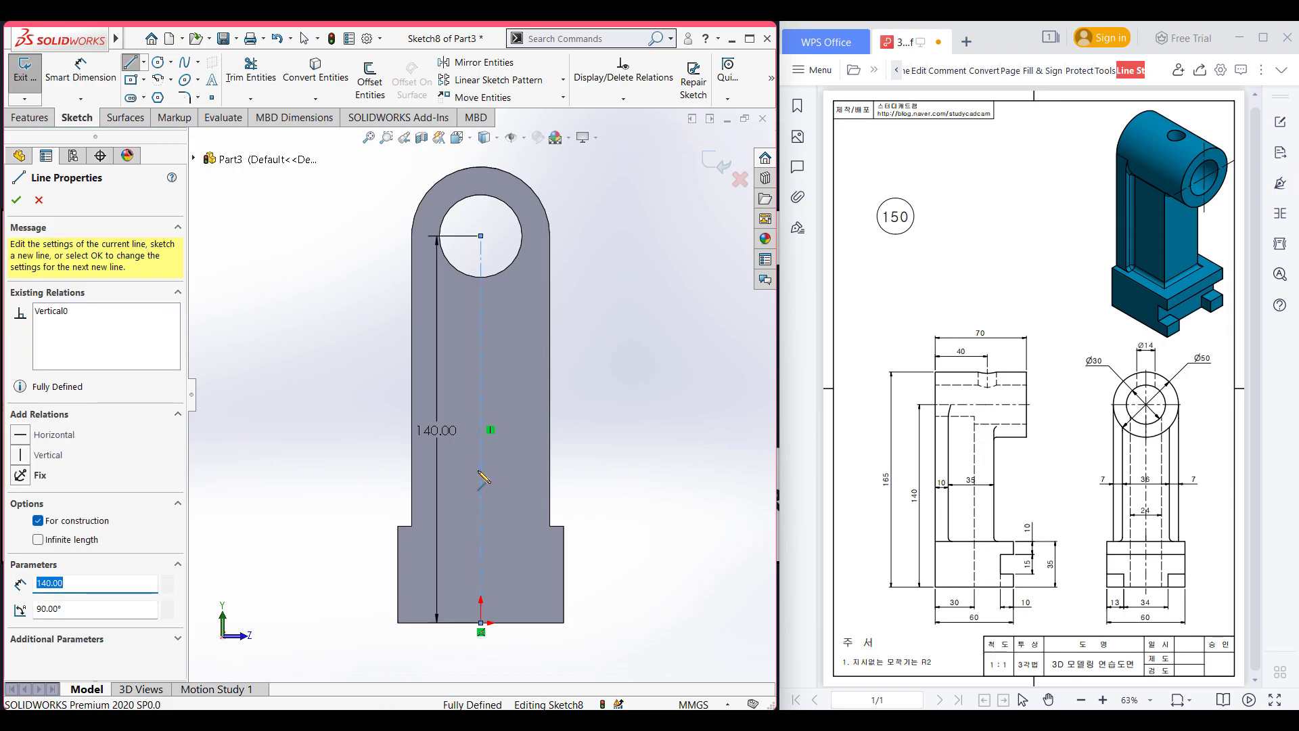
pyautogui.press('Escape')
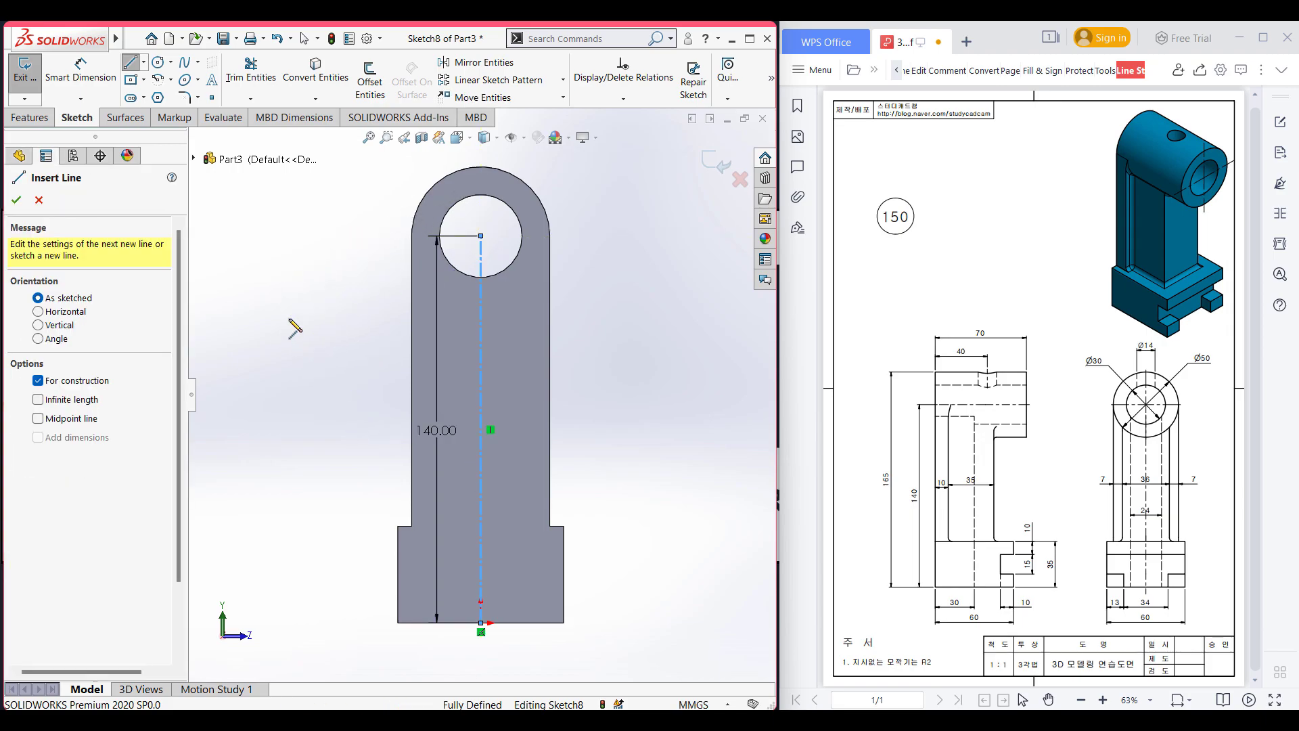
pyautogui.press('Escape')
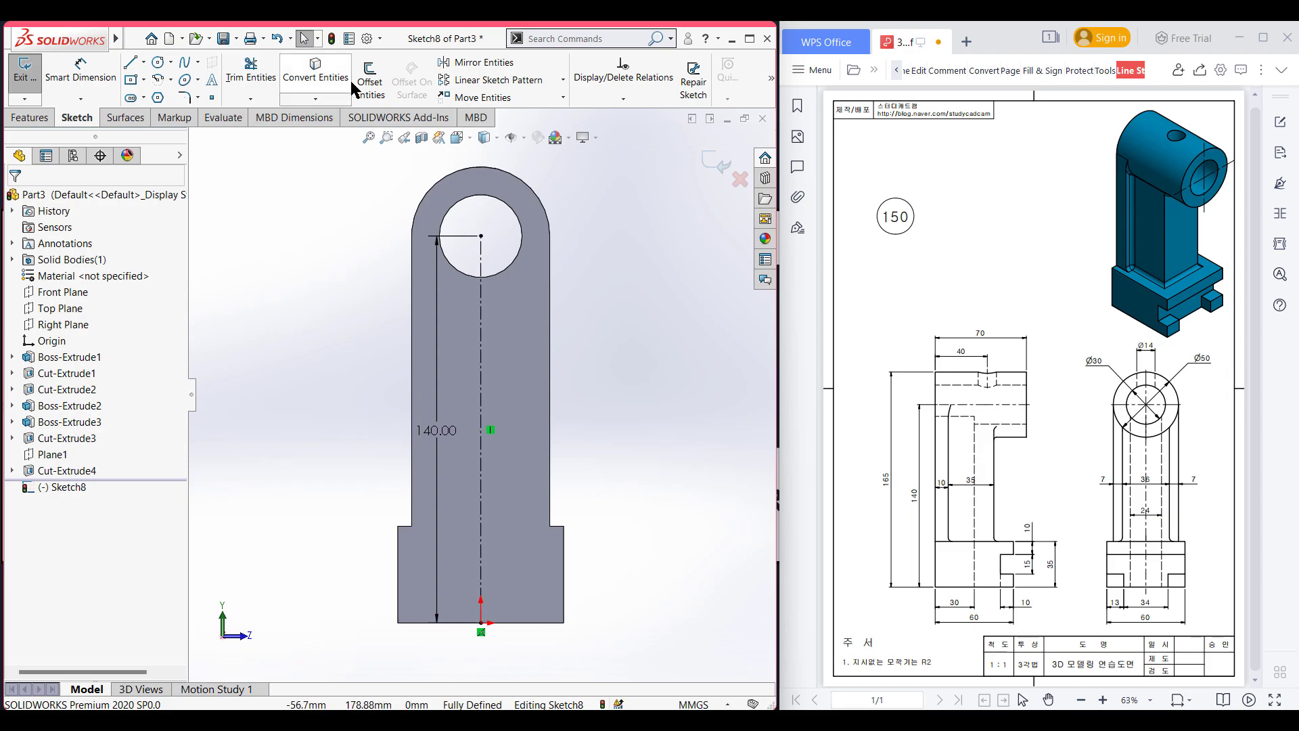
# - Offset the centreline 24/2 mm in both directions with straight line cap ends to form the pocket rectangle
pyautogui.click(370, 79)
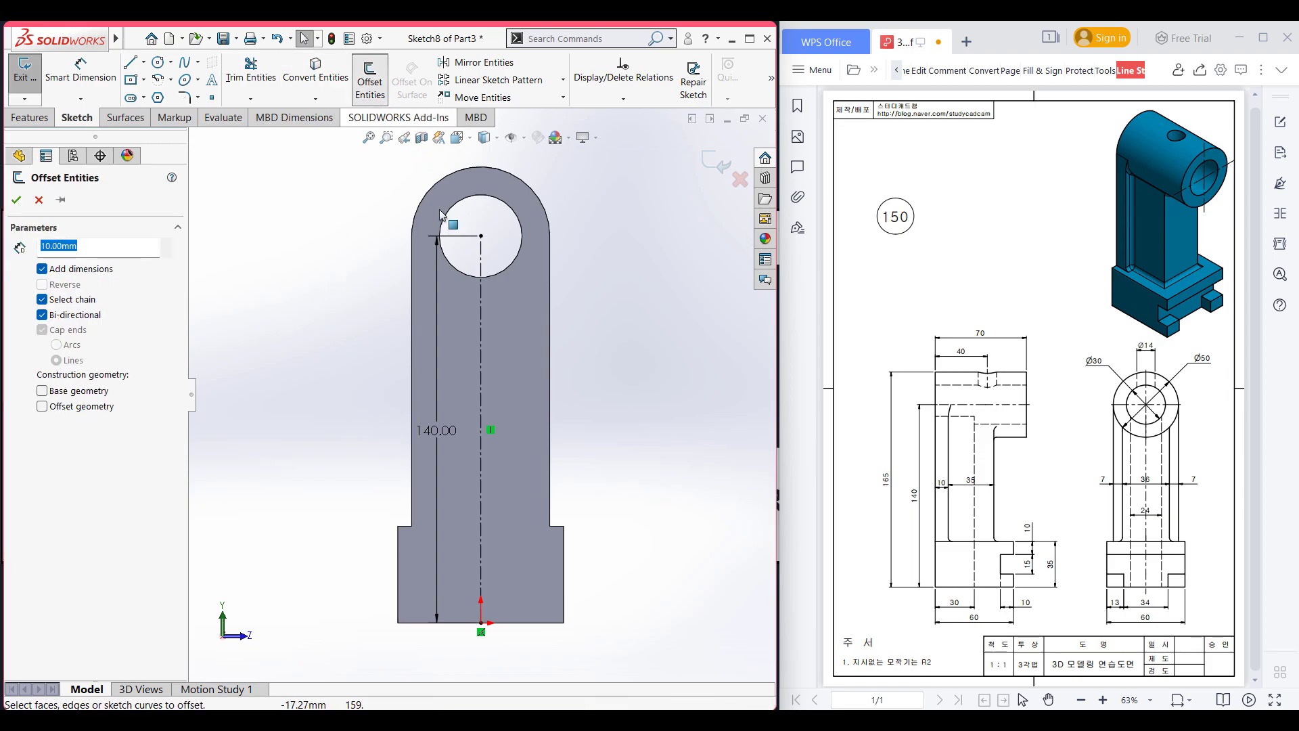
pyautogui.click(479, 310)
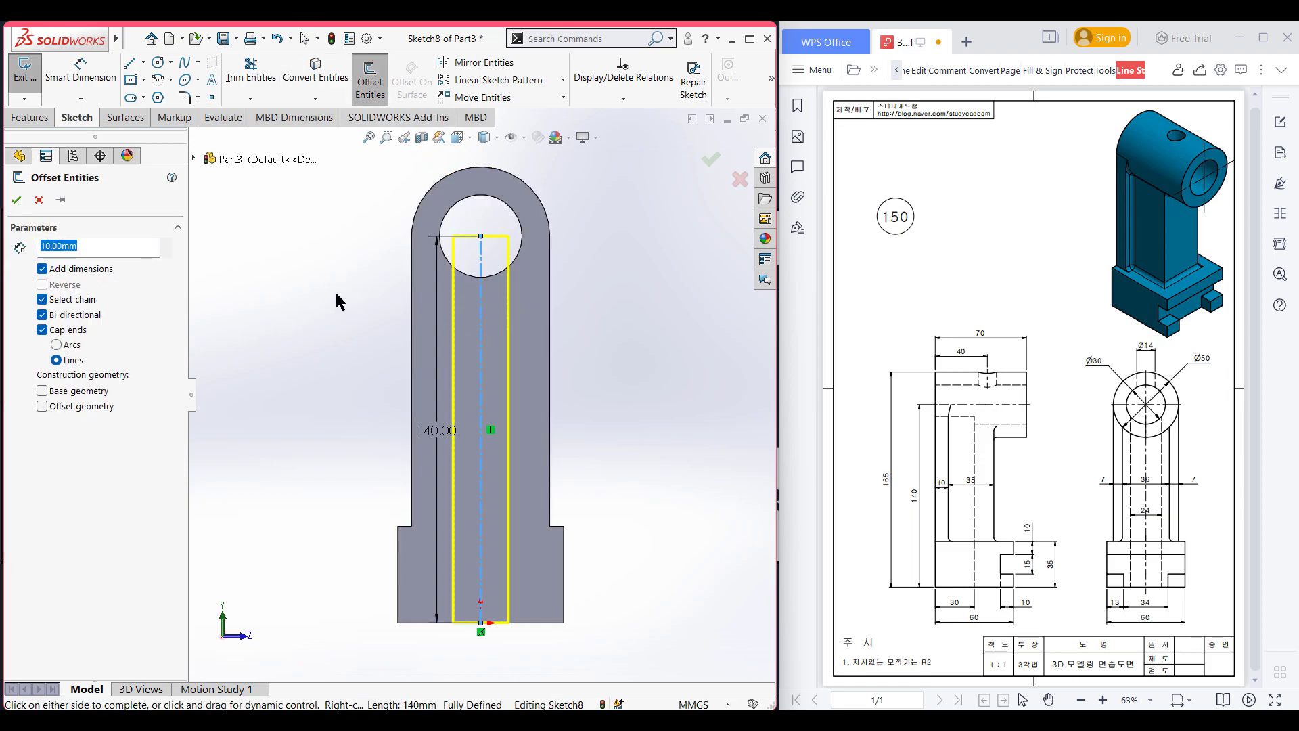
pyautogui.write('24/2')
pyautogui.press('Return')
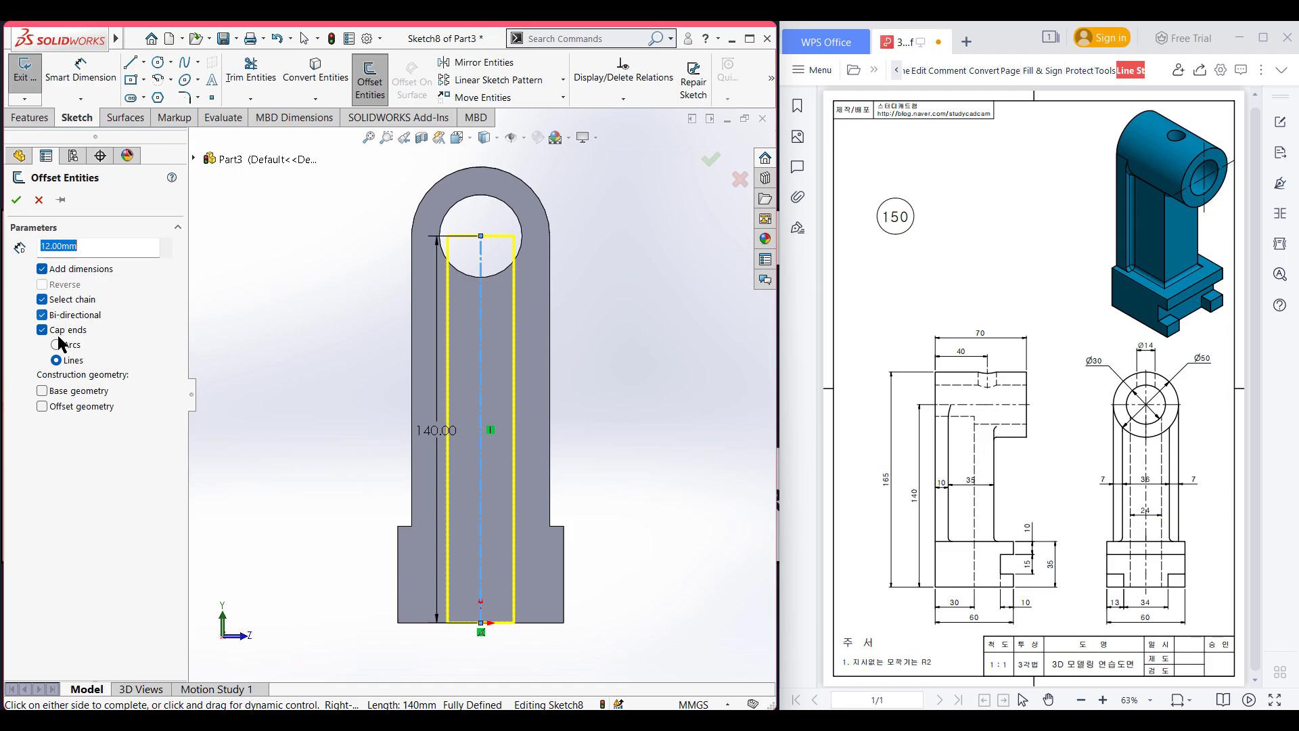
pyautogui.click(20, 201)
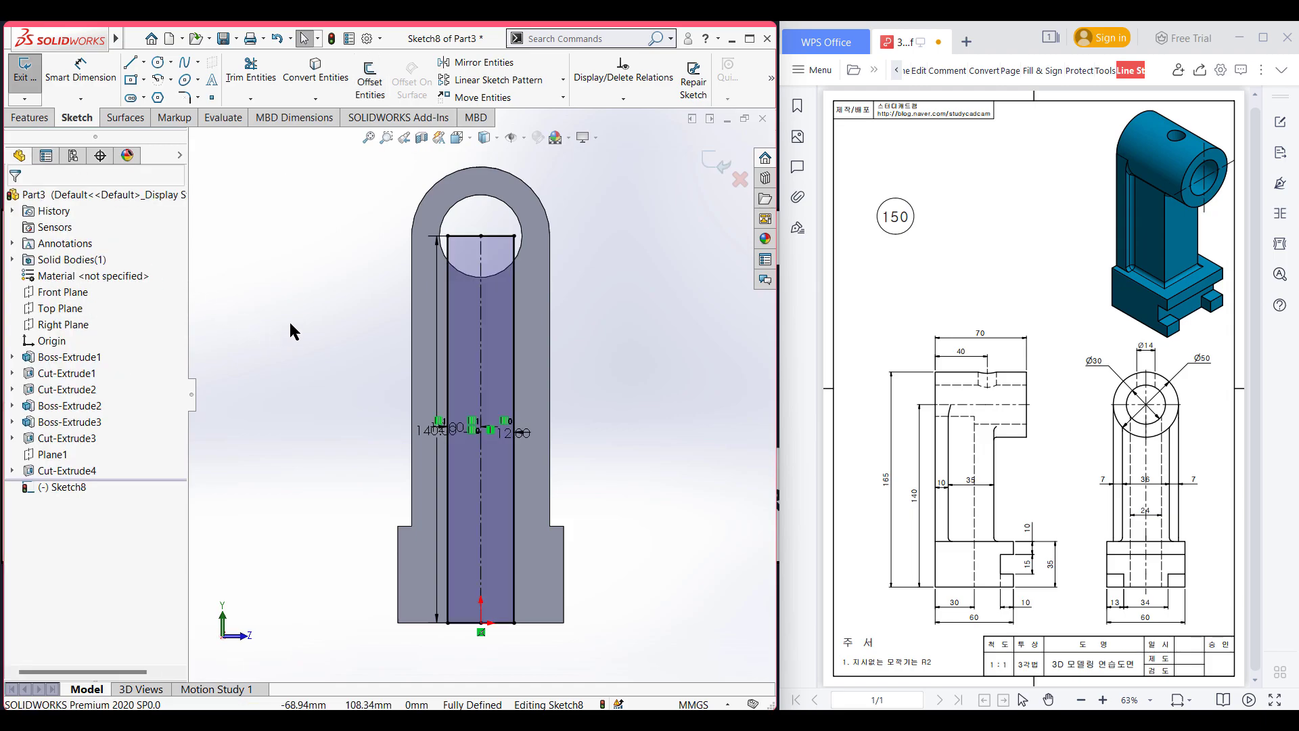
# - Cut the pocket rectangle into the bracket's rear with an Extruded Cut of 30 mm blind depth
pyautogui.hotkey('ctrl', '7')
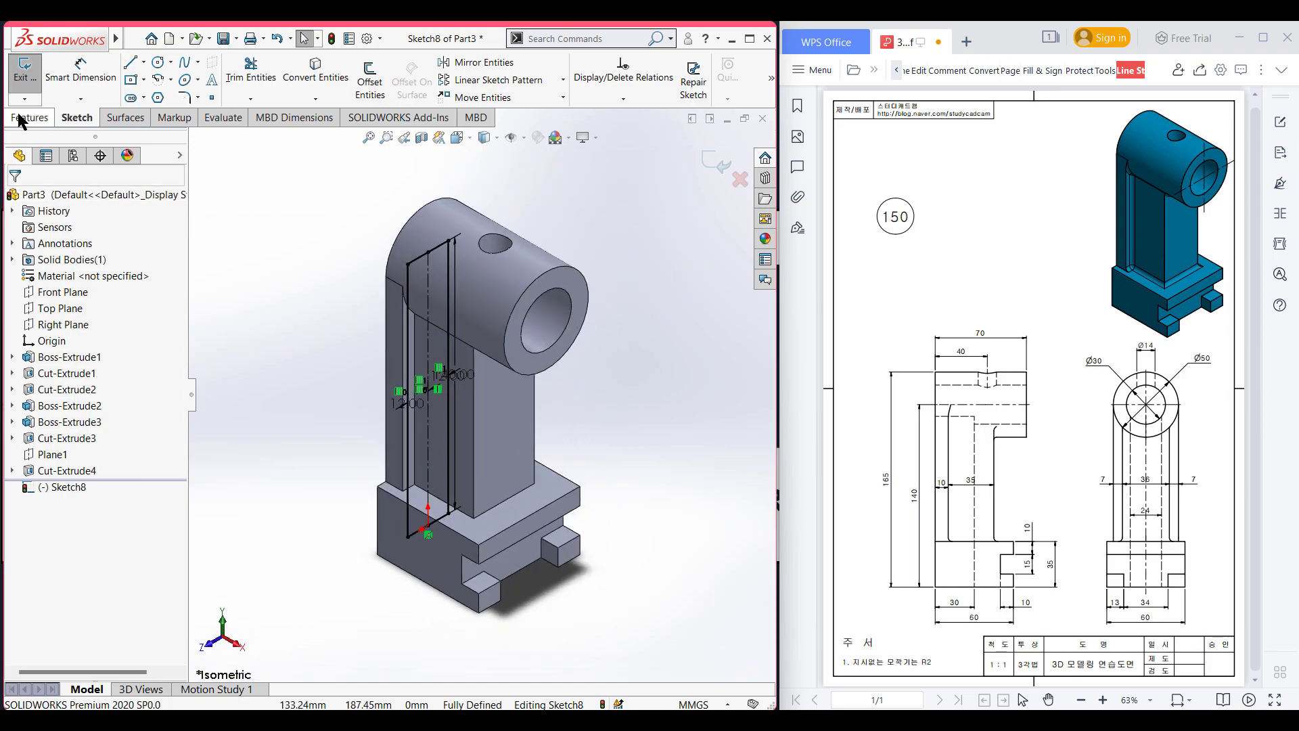
pyautogui.click(27, 117)
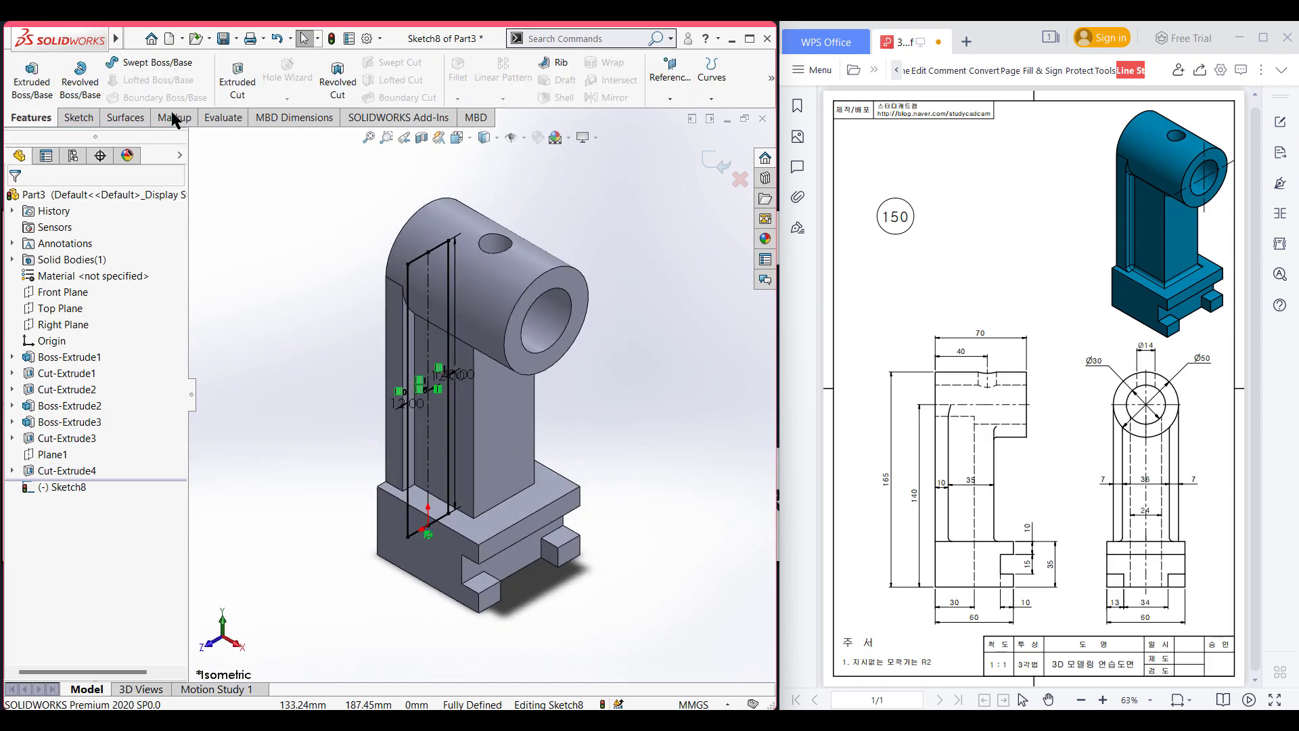
pyautogui.click(238, 85)
pyautogui.write('30')
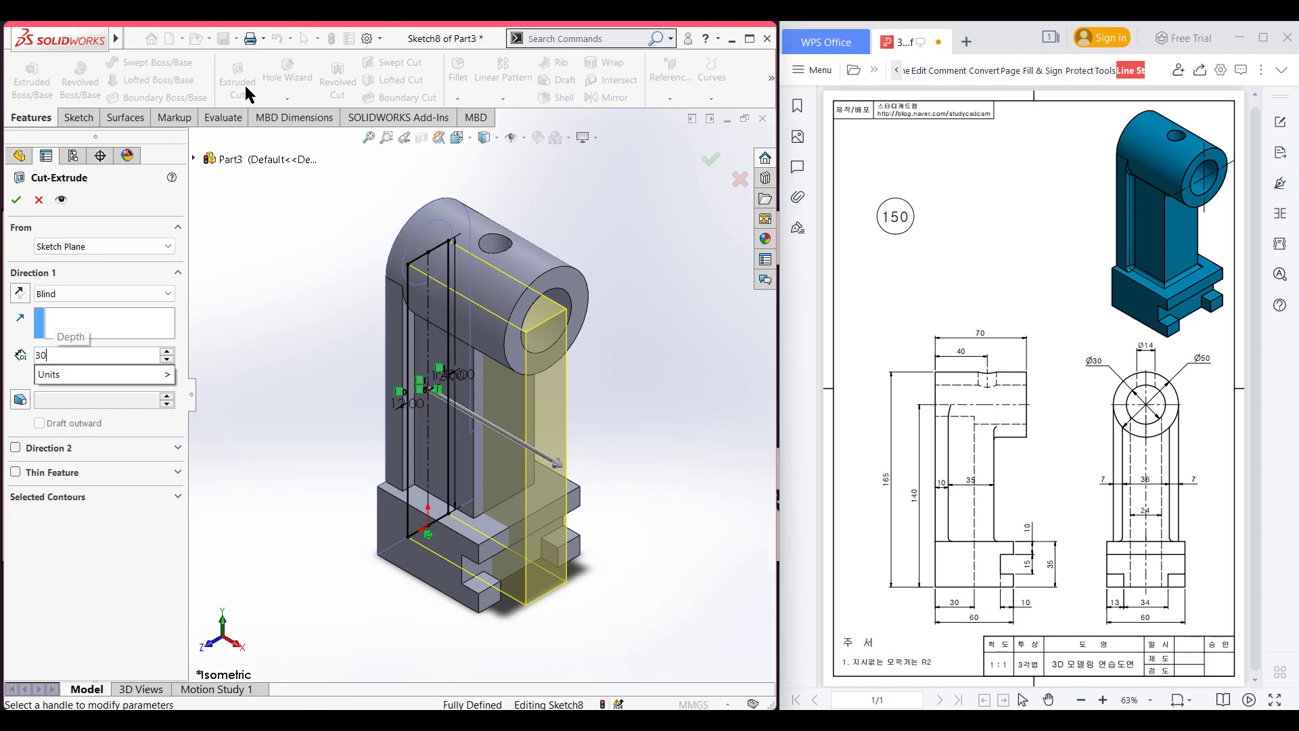
pyautogui.press('Return')
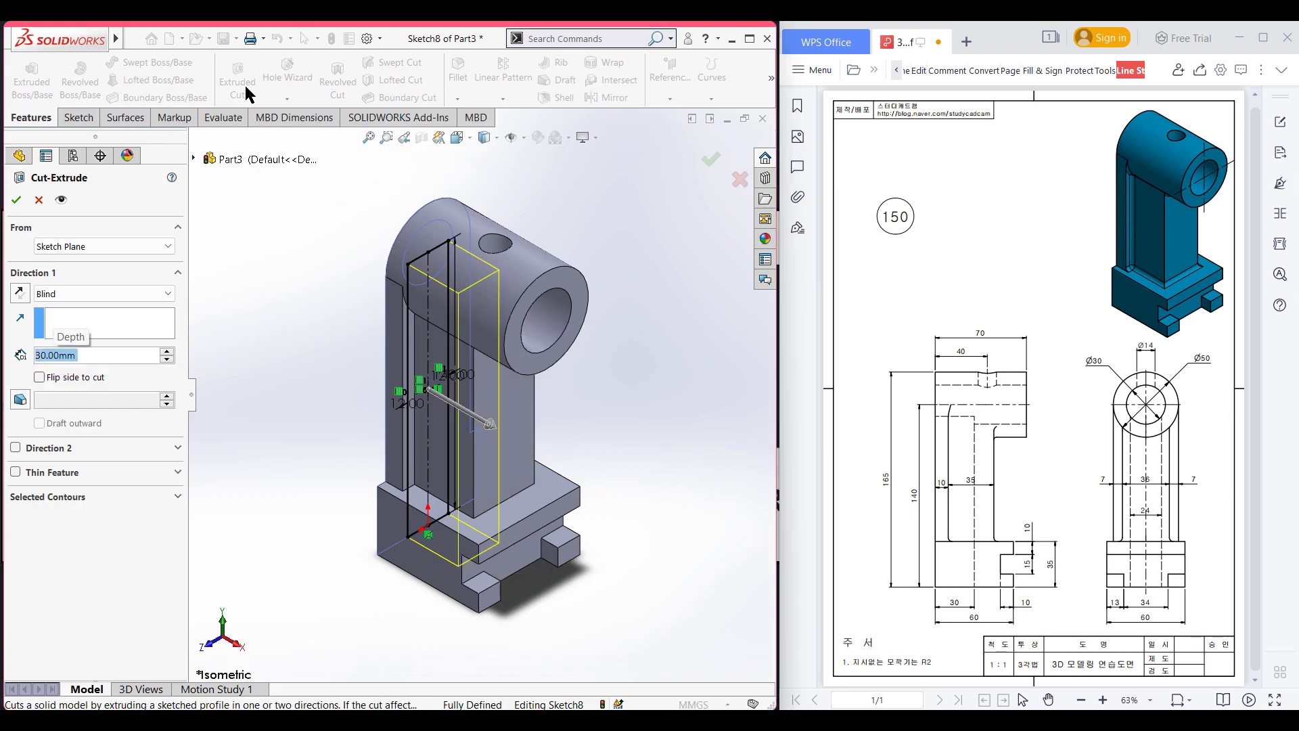
pyautogui.click(19, 202)
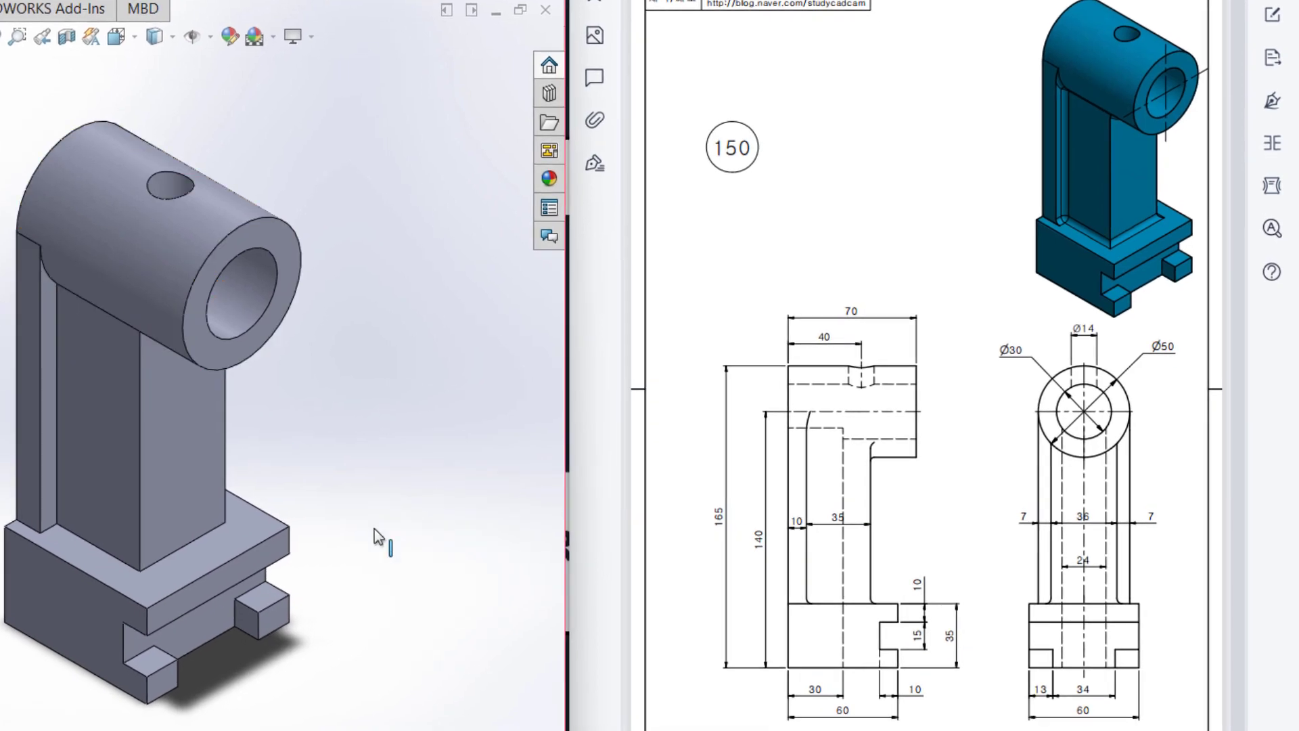
# - Mark the filleted edges around the column on the drawing's 3D view and front view, and undo the marks
pyautogui.moveTo(1074, 95)
pyautogui.mouseDown()
pyautogui.moveTo(1064, 219)
pyautogui.moveTo(1110, 242)
pyautogui.moveTo(1164, 214)
pyautogui.mouseUp()
pyautogui.moveTo(1059, 84); pyautogui.dragTo(1076, 90)
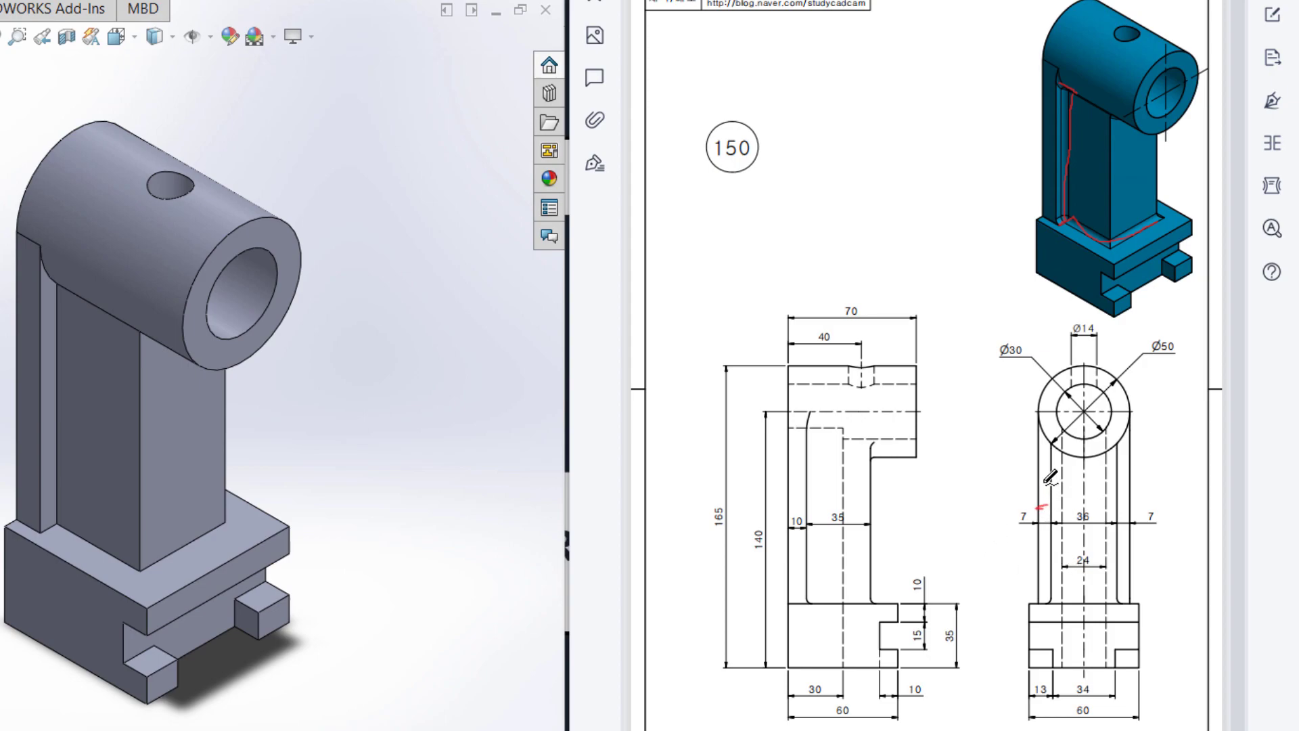
pyautogui.moveTo(1044, 481); pyautogui.dragTo(1047, 504)
pyautogui.hotkey('ctrl', 'z')
pyautogui.hotkey('ctrl', 'z')
pyautogui.hotkey('ctrl', 'z')
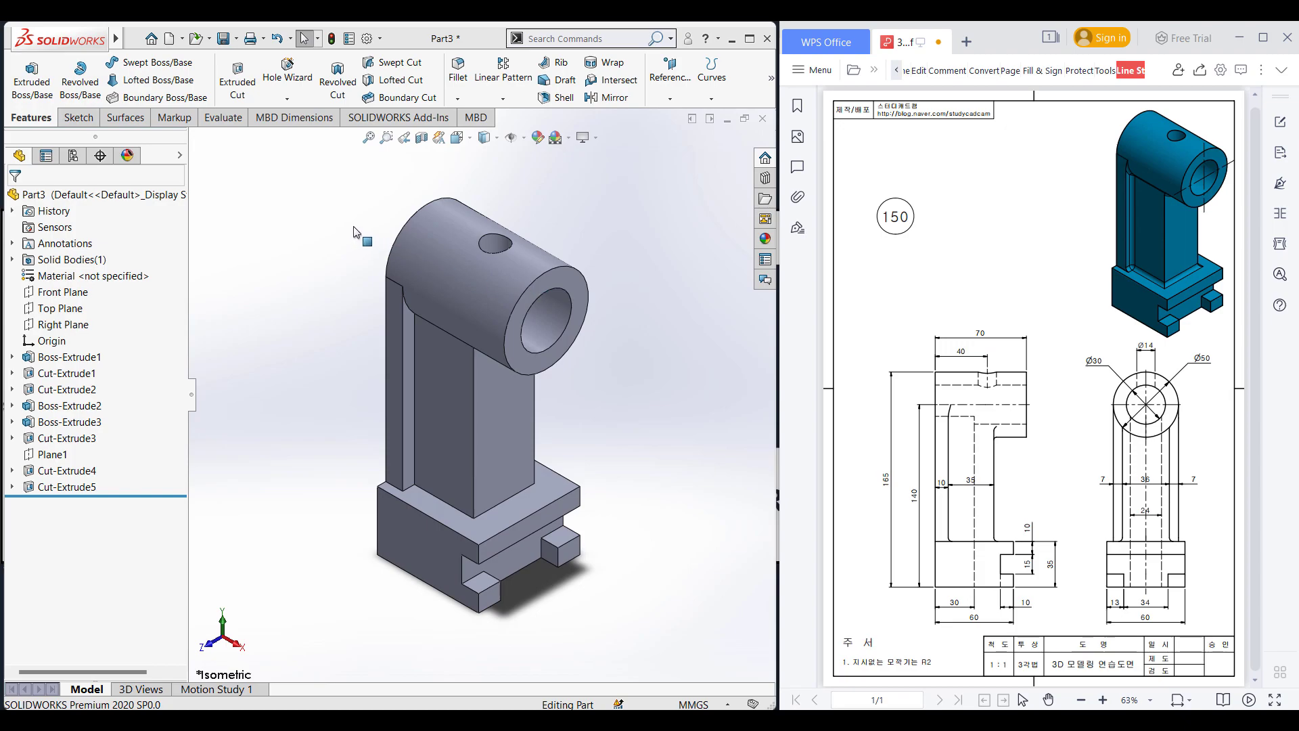
# - Start a 3 mm fillet and select the rear flange's short bottom edge where it meets the base
pyautogui.click(457, 75)
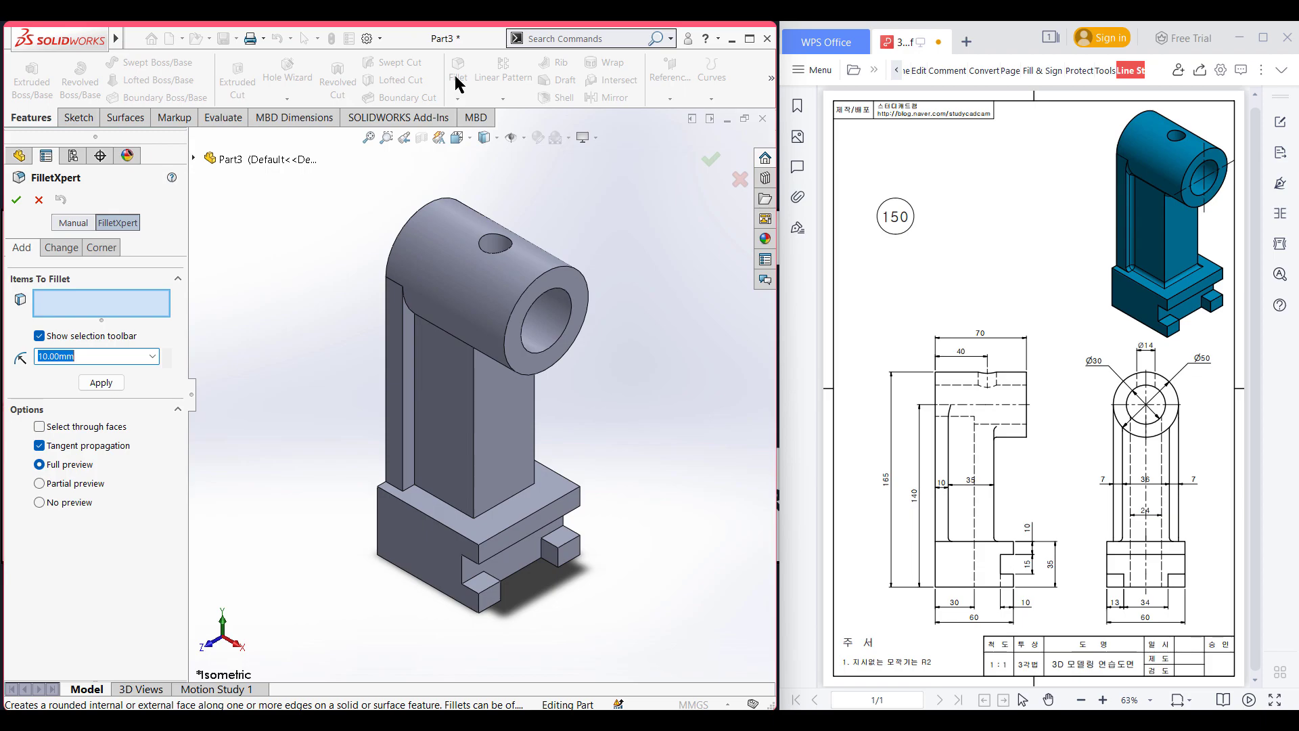
pyautogui.write('3')
pyautogui.press('Return')
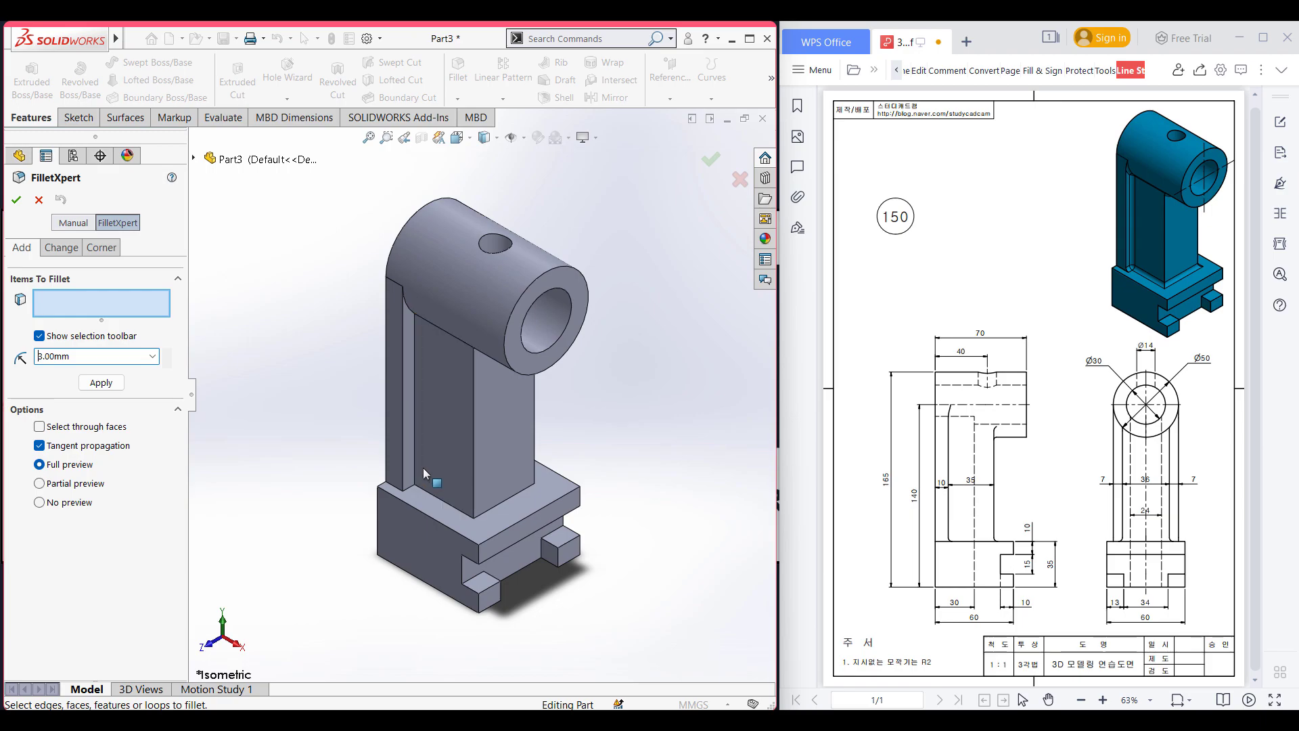
pyautogui.scroll(4, 429, 485)
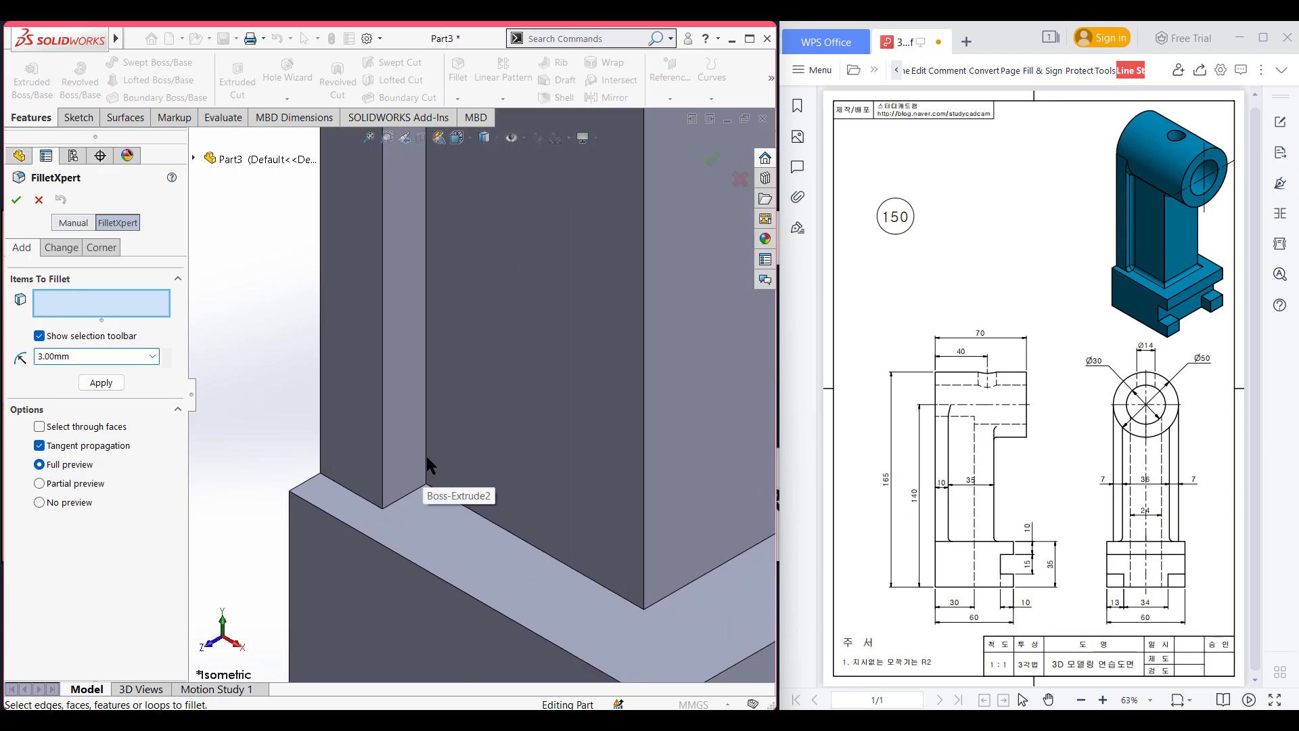
pyautogui.click(414, 499)
pyautogui.click(433, 468)
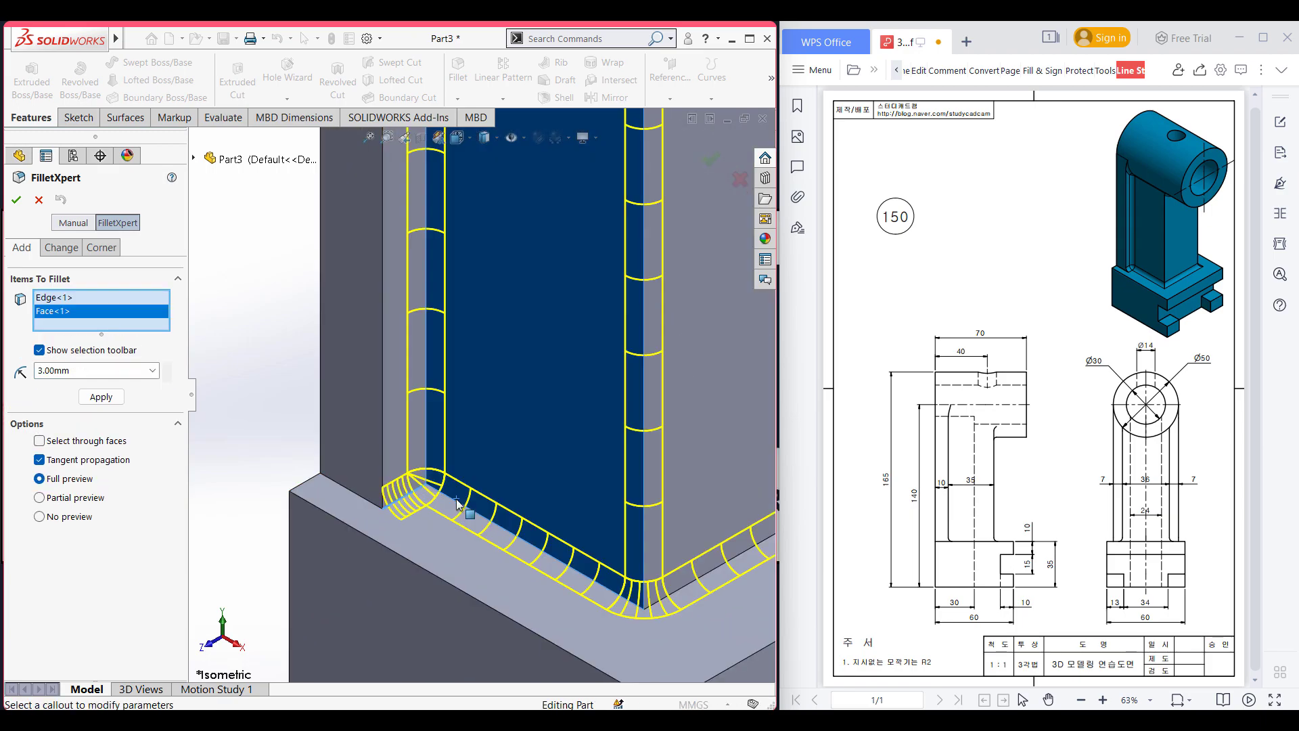
pyautogui.rightClick(140, 312)
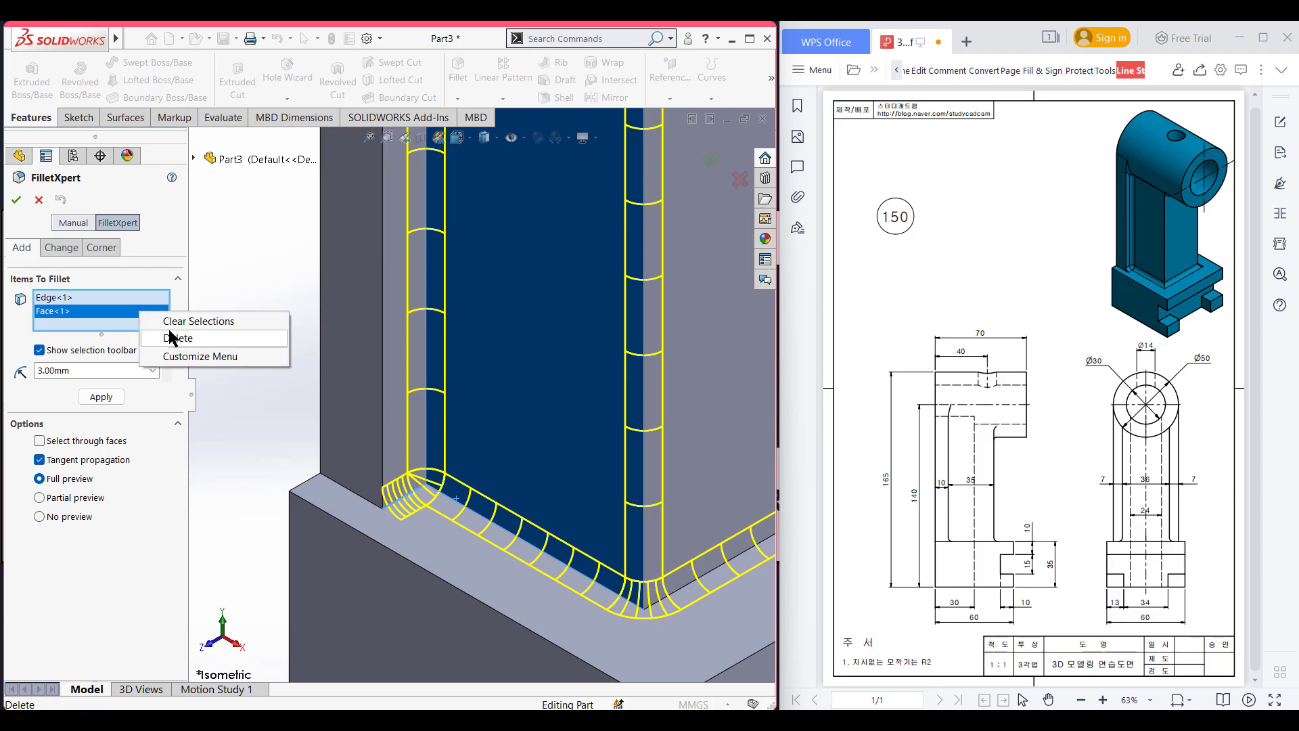
pyautogui.click(181, 342)
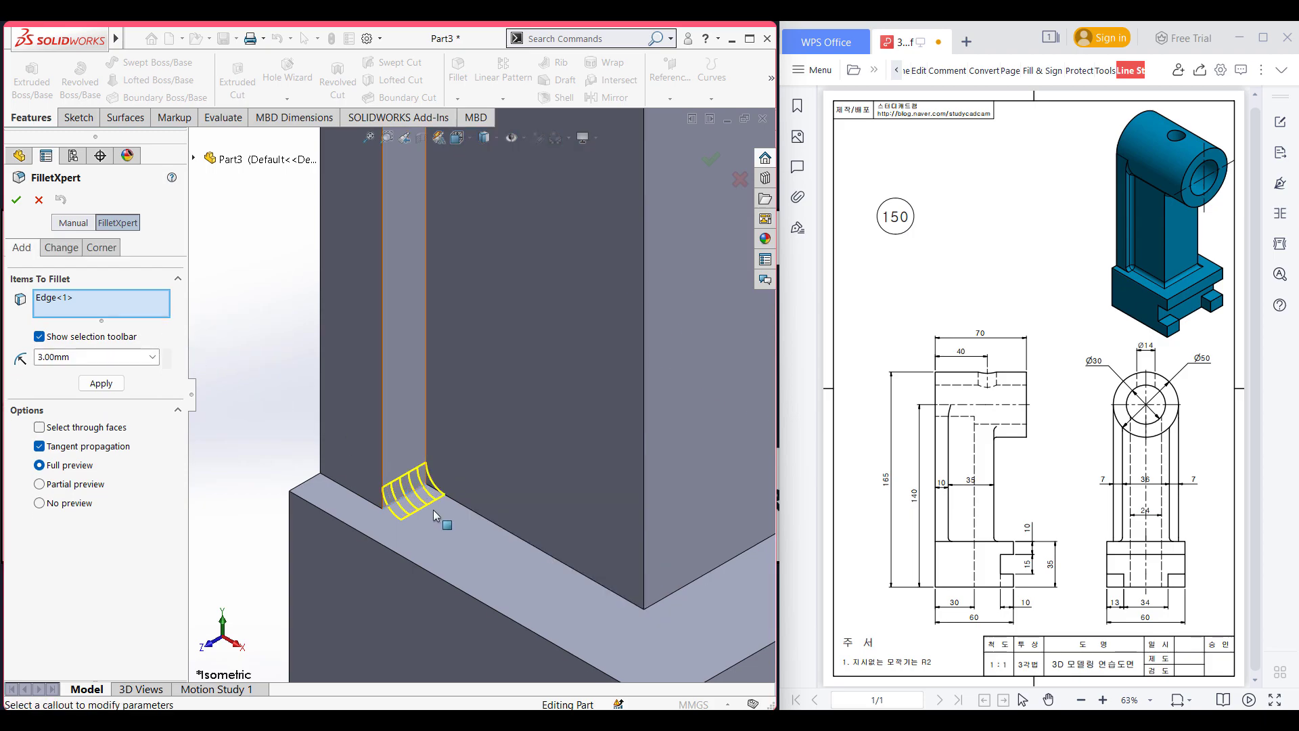
# - Add the column's near-side bottom edge, the vertical corner edge with the rear flange, and the flange's curved edge under the cylinder to the fillet
pyautogui.click(468, 510)
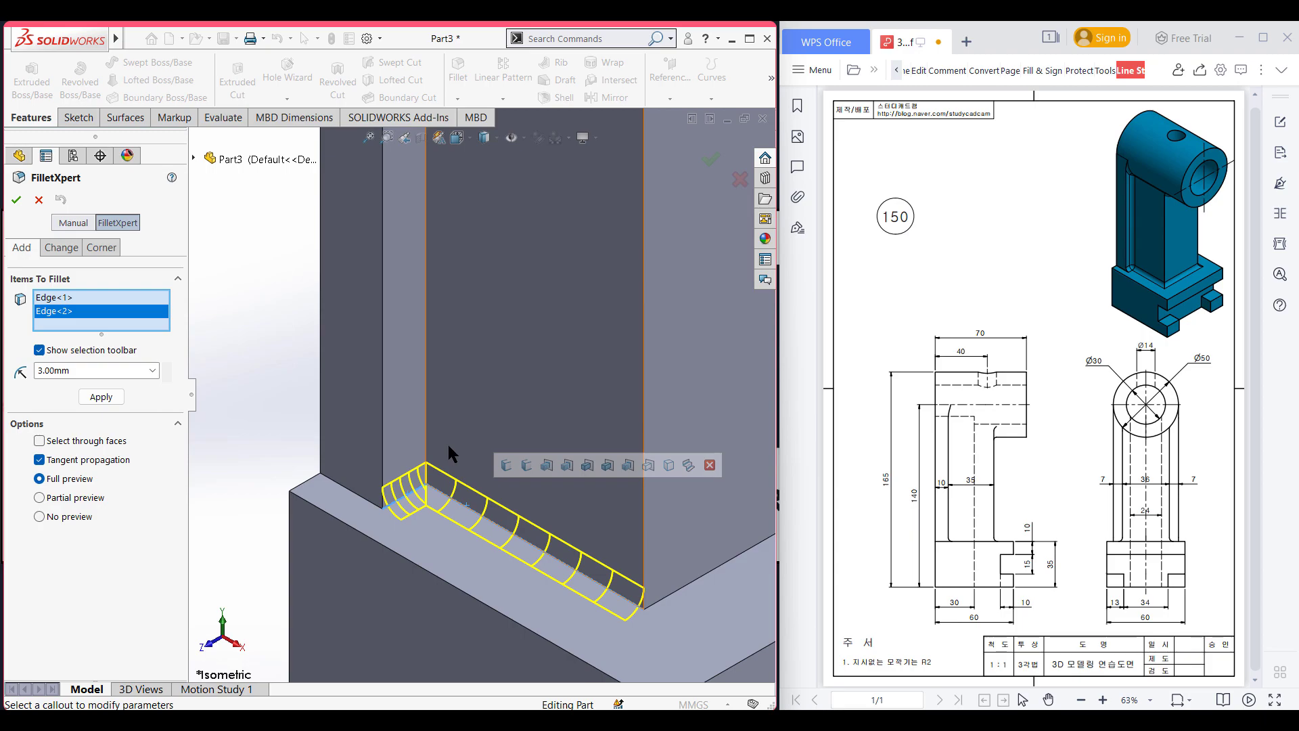
pyautogui.click(427, 439)
pyautogui.scroll(5, 460, 454)
pyautogui.scroll(3, 461, 454)
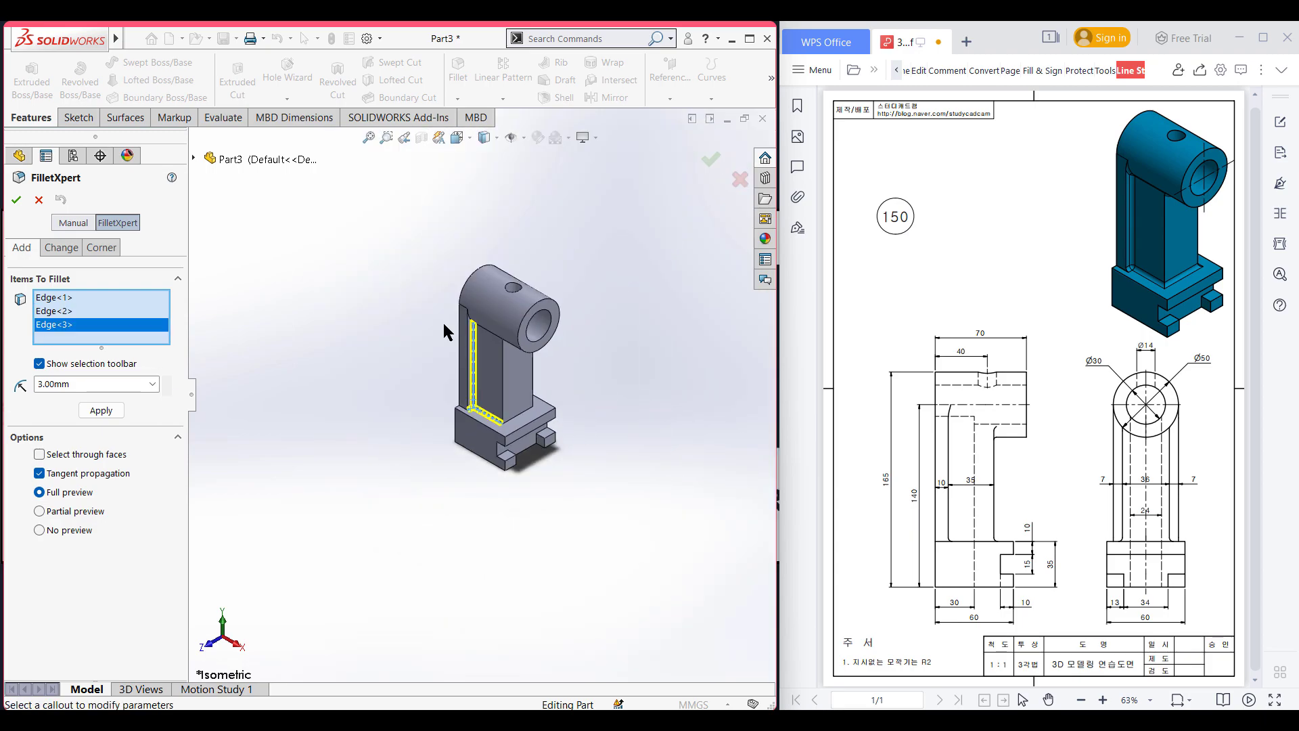
pyautogui.scroll(-10, 465, 426)
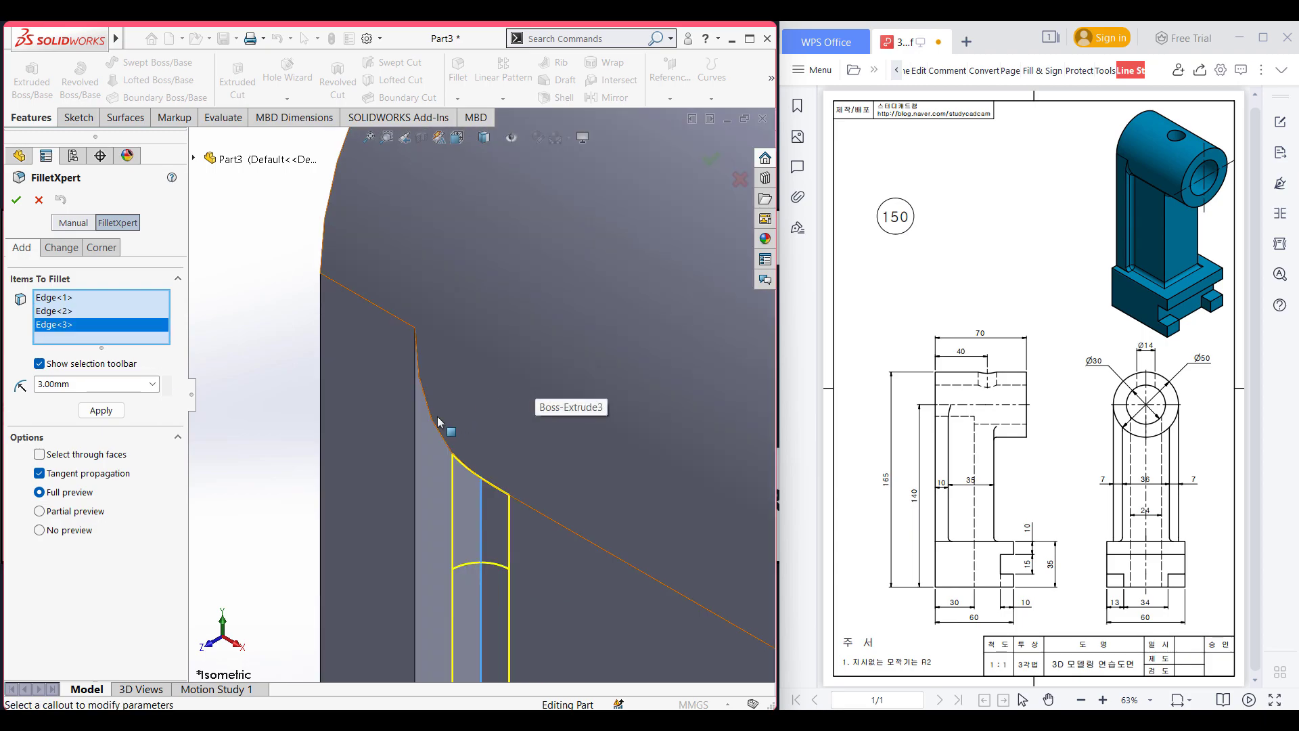
pyautogui.click(435, 425)
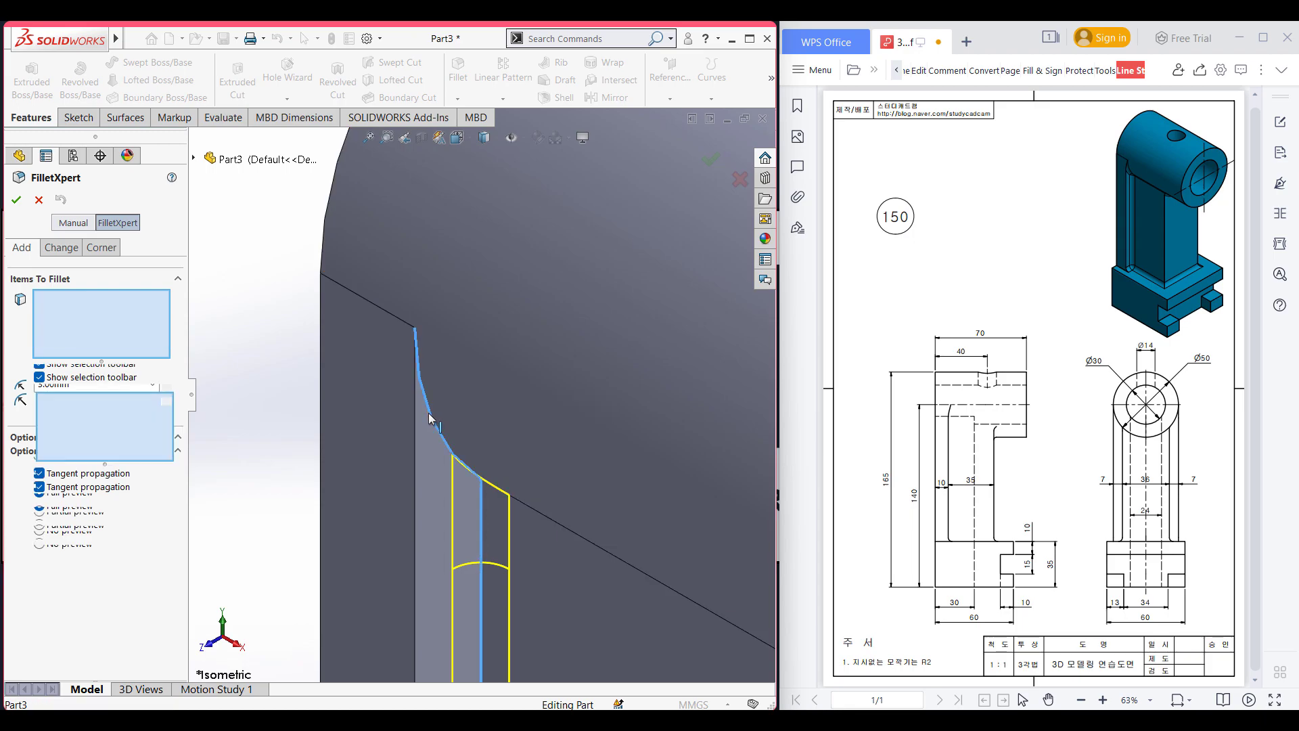
# - Add the column's front bottom edge, where it meets the top of the base, to the fillet selection
pyautogui.scroll(6, 500, 491)
pyautogui.scroll(4, 508, 504)
pyautogui.scroll(-5, 516, 517)
pyautogui.scroll(-3, 426, 291)
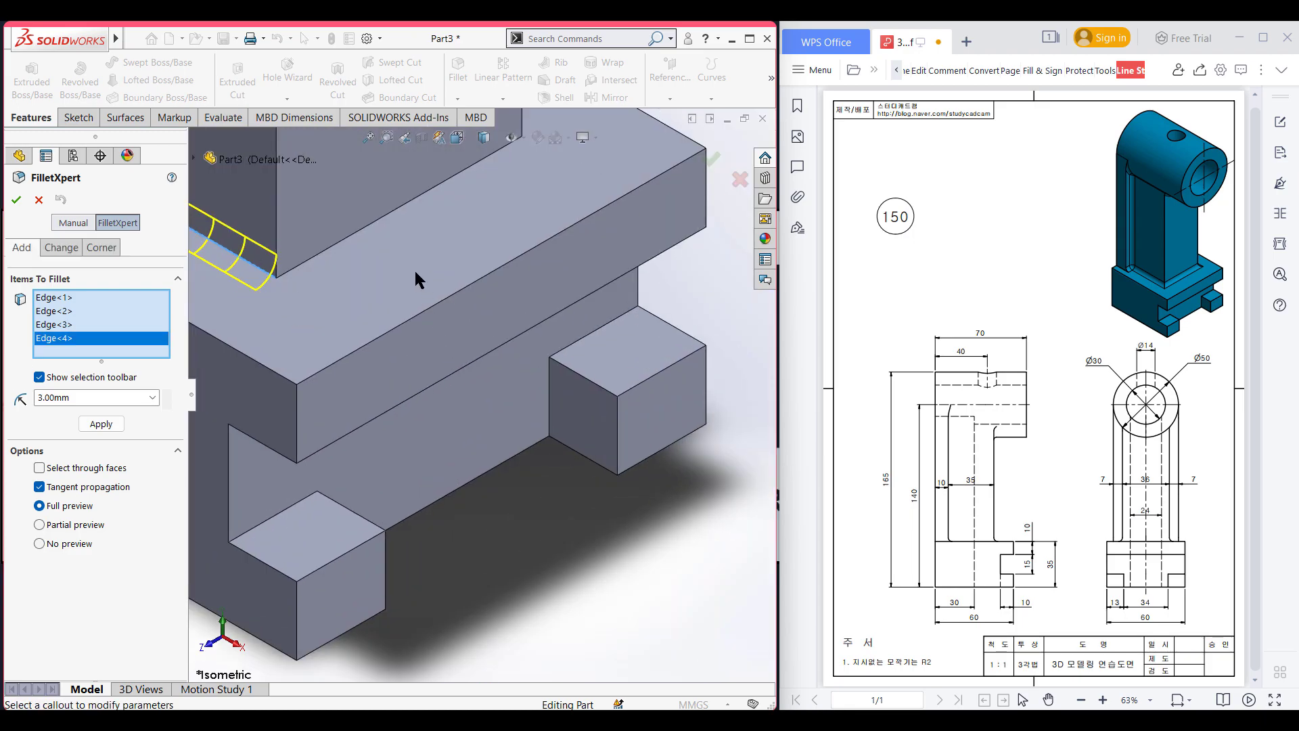
pyautogui.click(412, 237)
# - Add the column's bottom edge, the rear flange's short bottom edge and the vertical corner edge on the opposite side to the fillet
pyautogui.scroll(5, 521, 348)
pyautogui.moveTo(557, 325); pyautogui.dragTo(513, 370, button='middle')
pyautogui.scroll(-3, 511, 371)
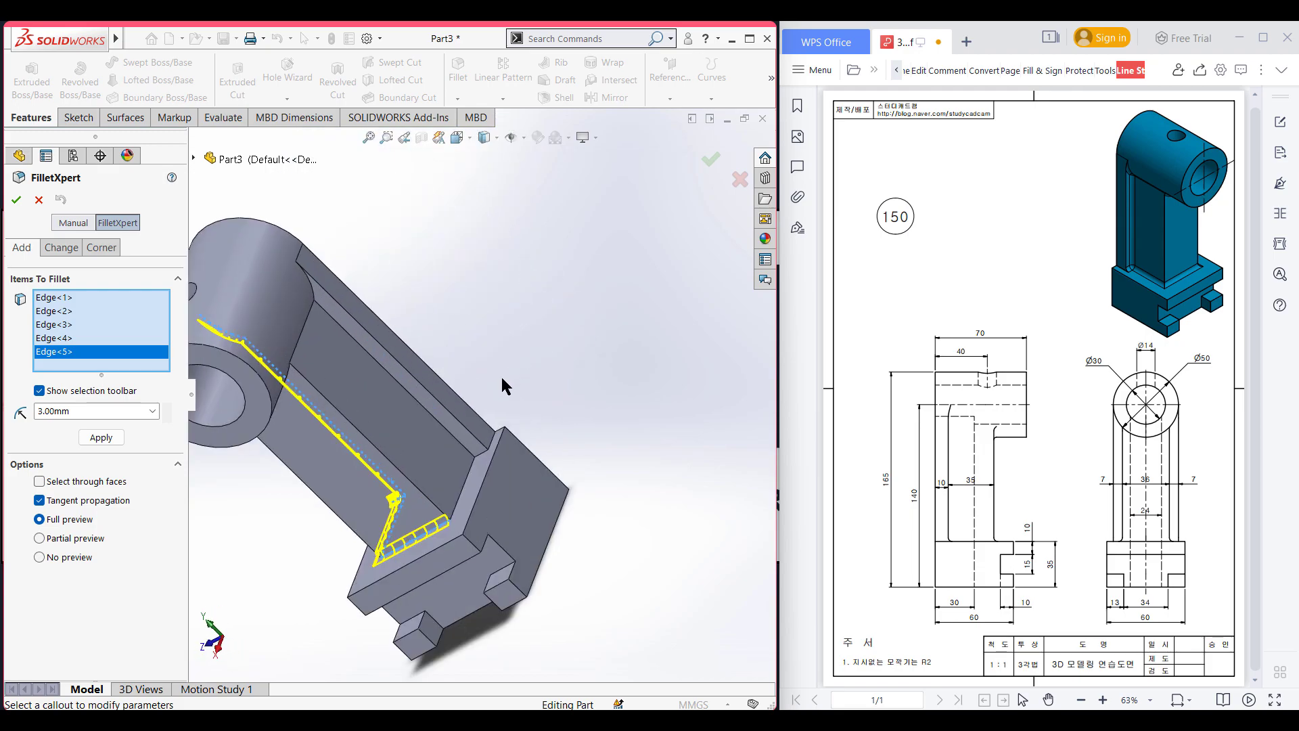
pyautogui.scroll(-4, 464, 466)
pyautogui.scroll(-2, 482, 399)
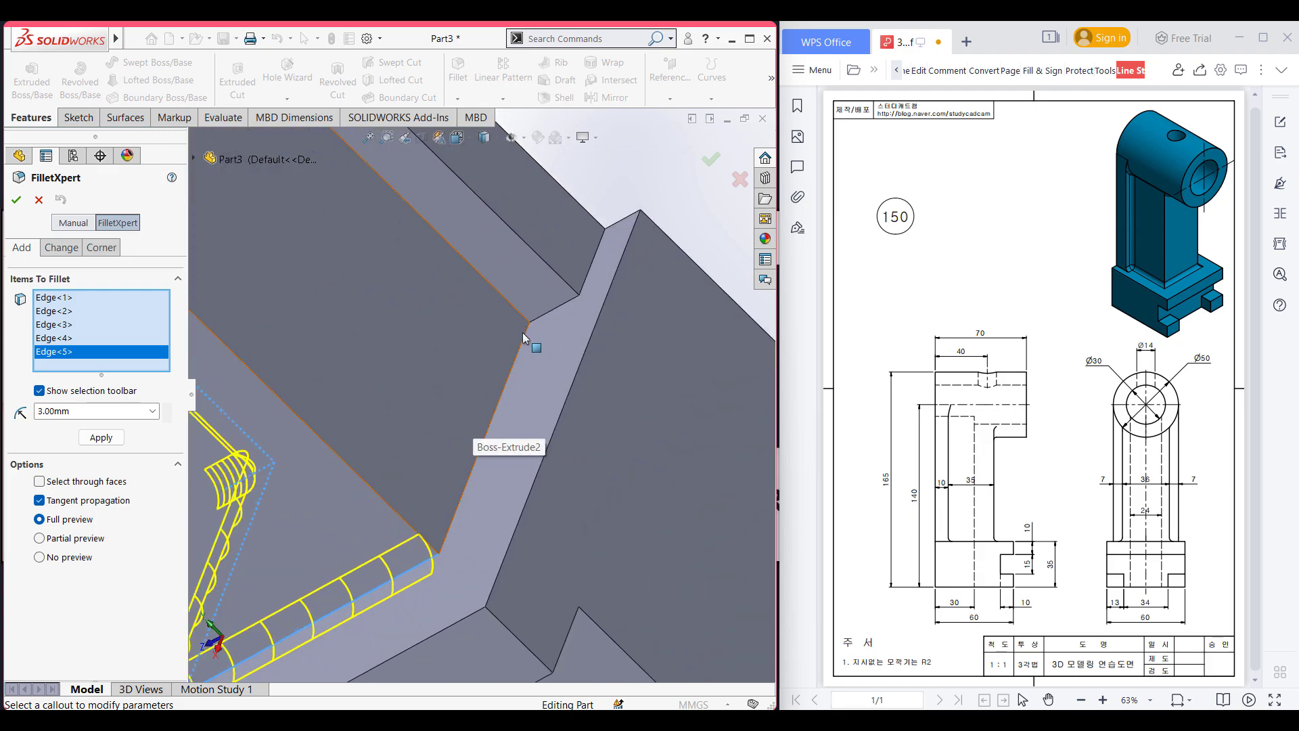
pyautogui.click(527, 343)
pyautogui.click(541, 319)
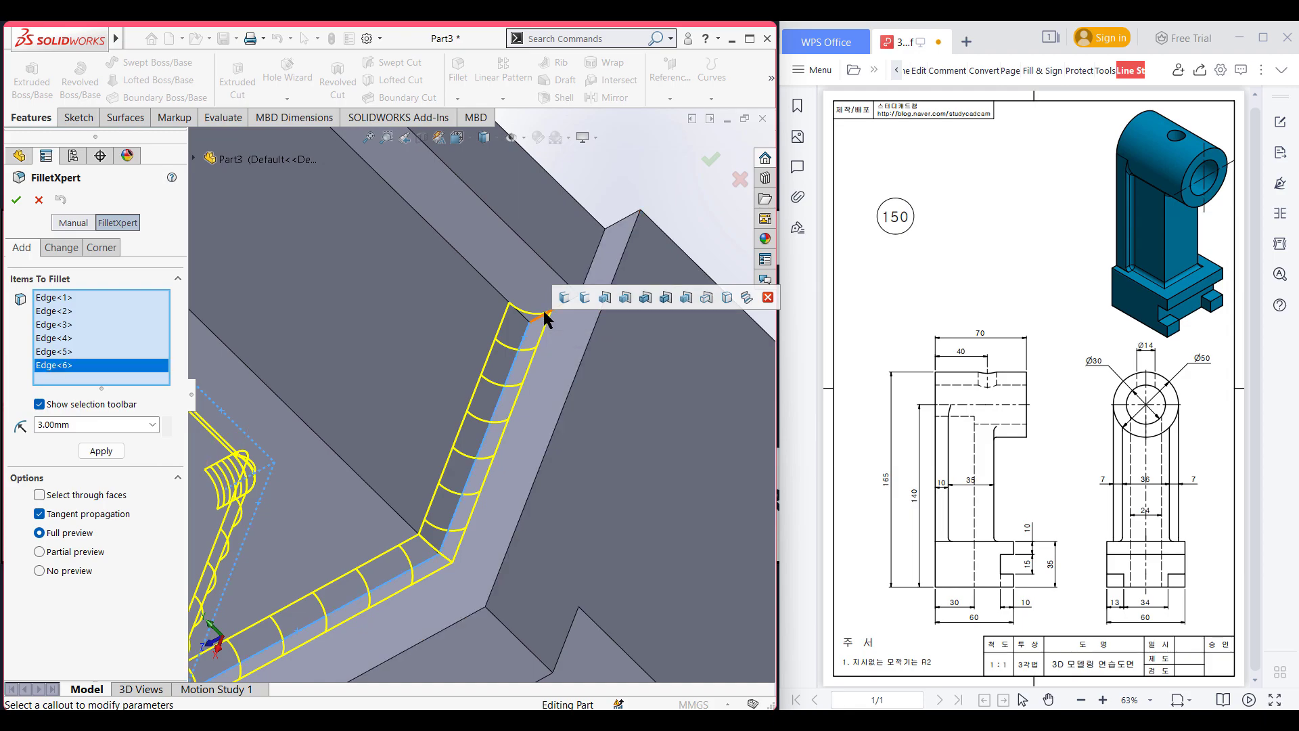
pyautogui.click(489, 286)
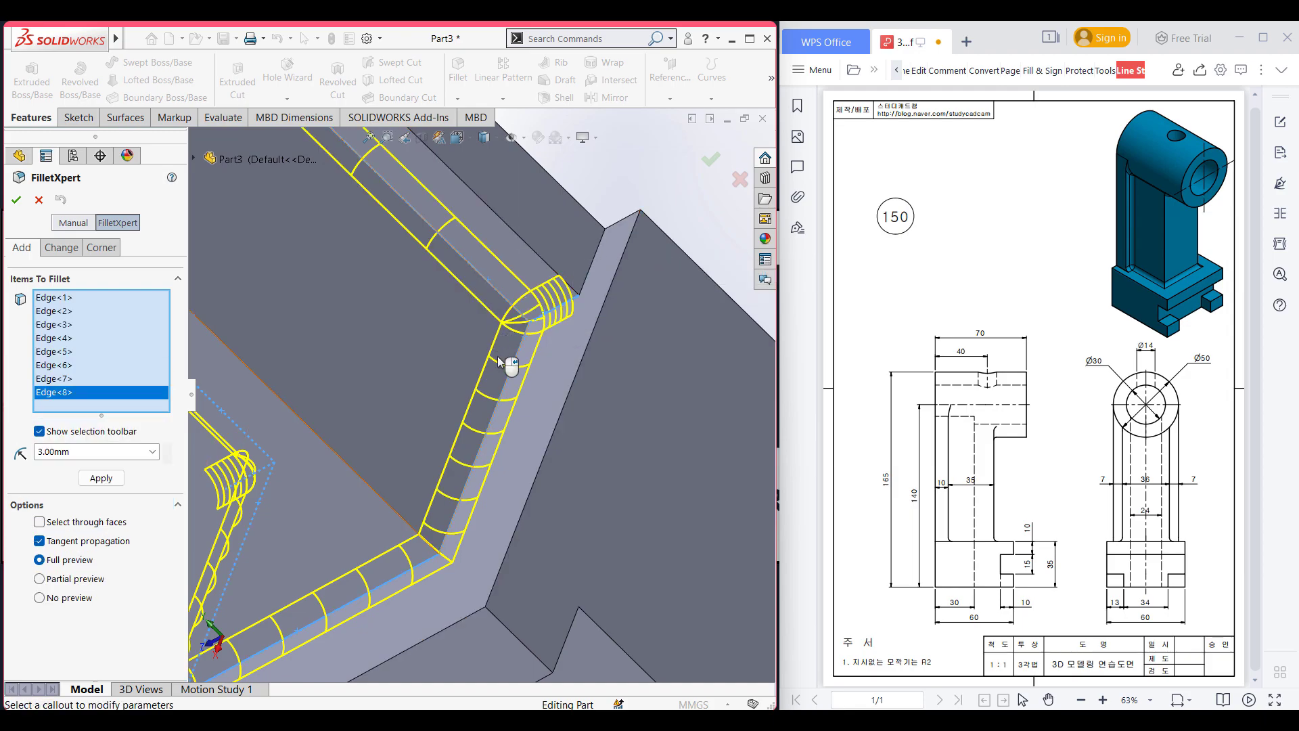
# - Add the opposite flange's curved edge under the cylinder, apply the 3 mm fillet, and return to the isometric view
pyautogui.scroll(5, 399, 288)
pyautogui.scroll(-6, 378, 287)
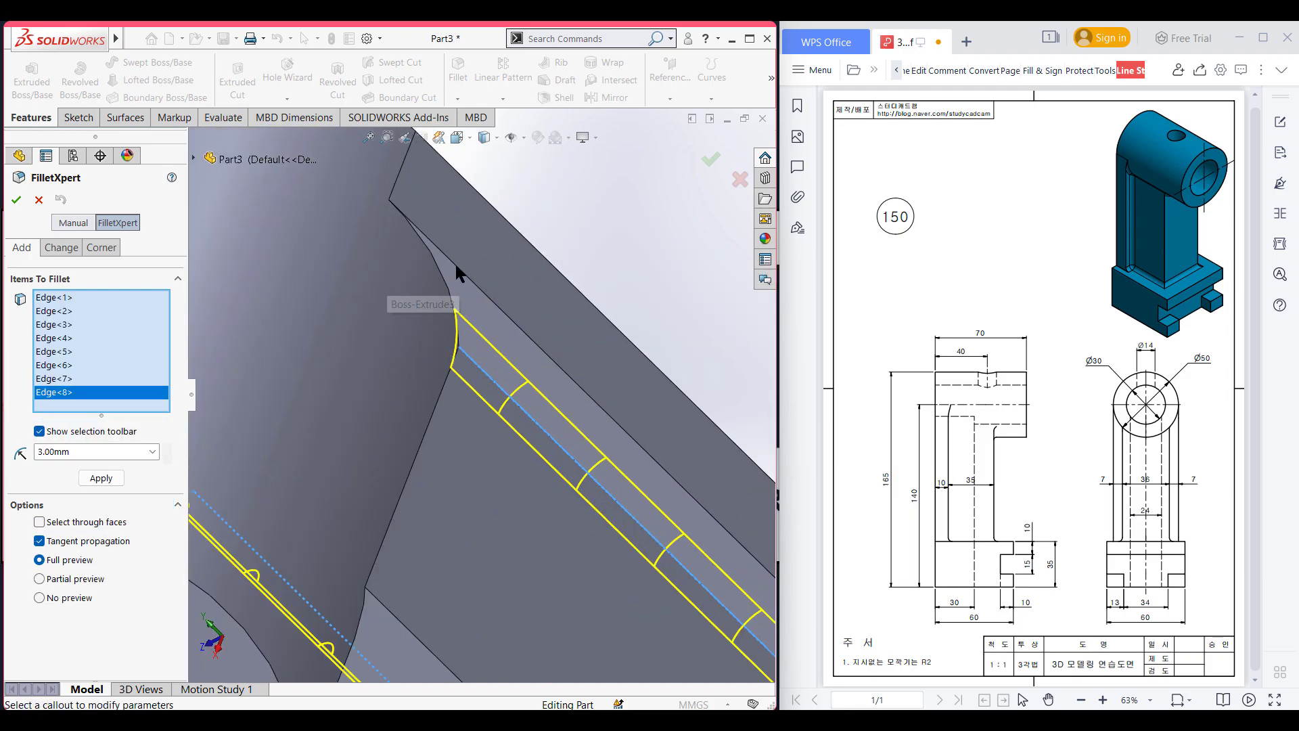
pyautogui.click(439, 272)
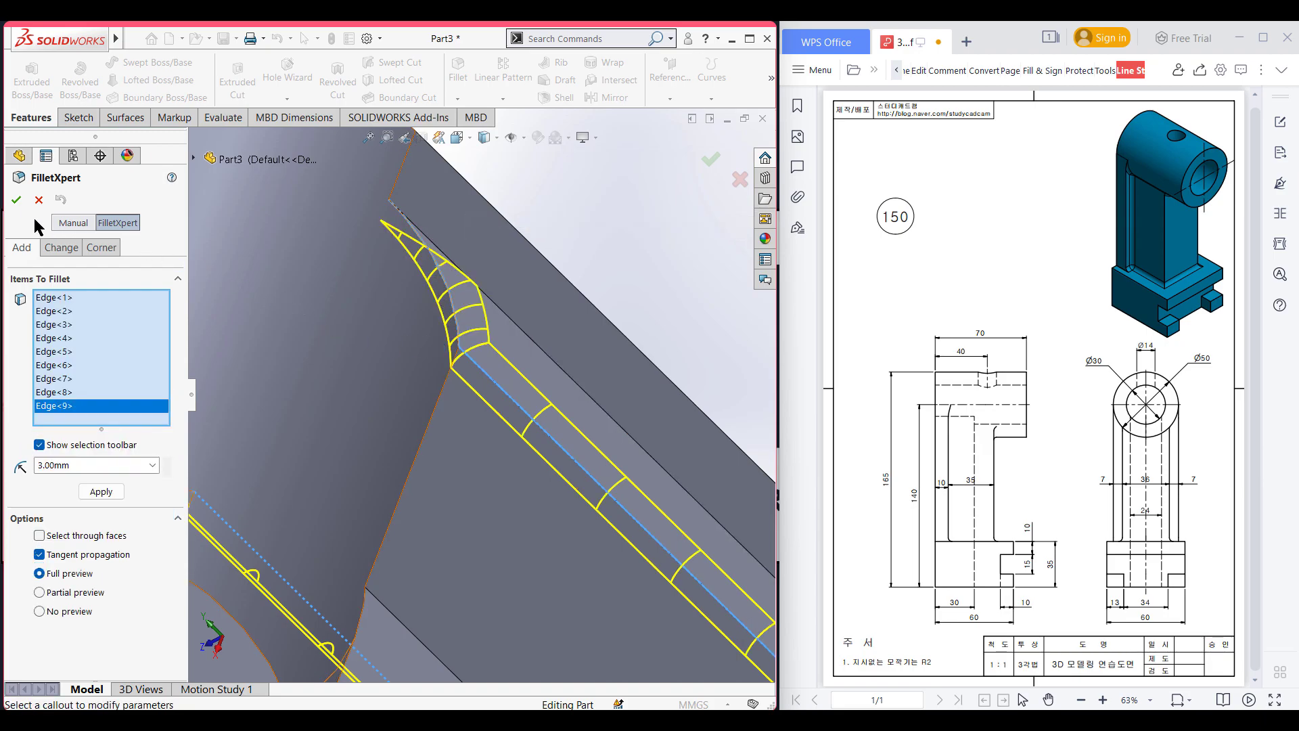
pyautogui.press('Return')
pyautogui.scroll(6, 546, 478)
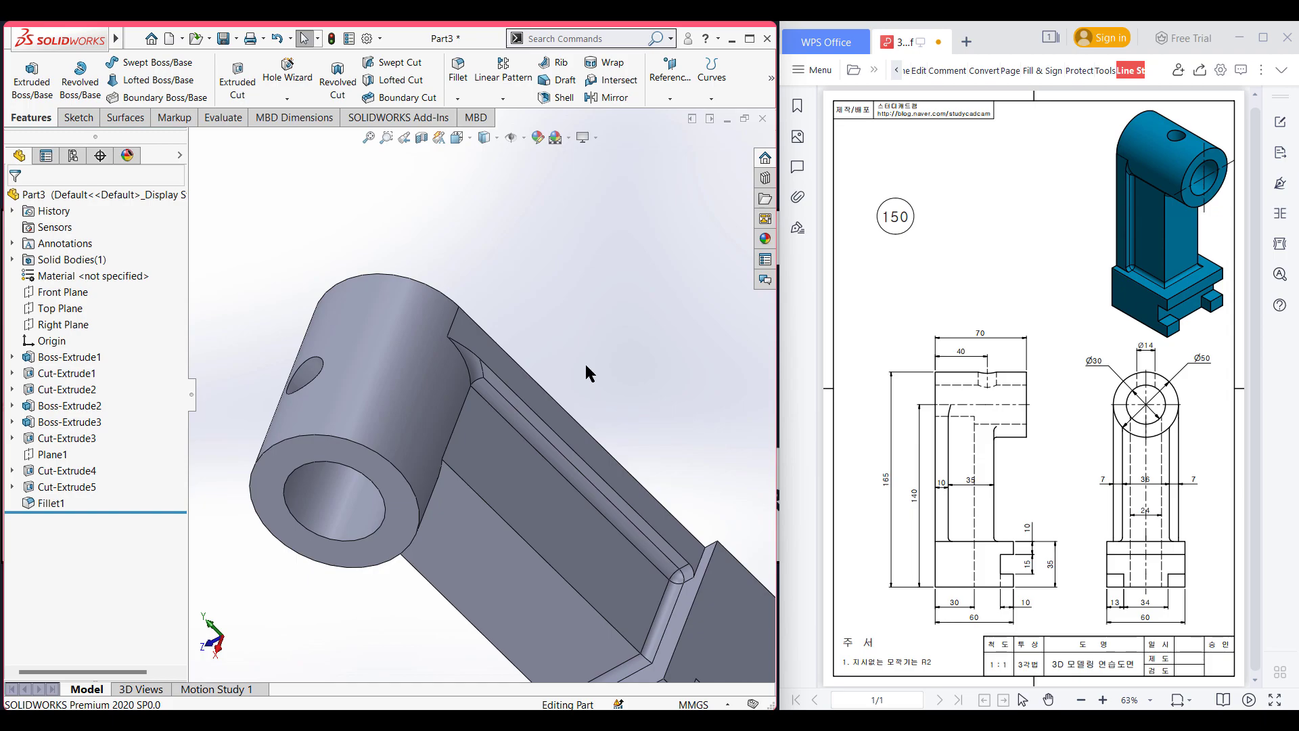
pyautogui.hotkey('ctrl', '7')
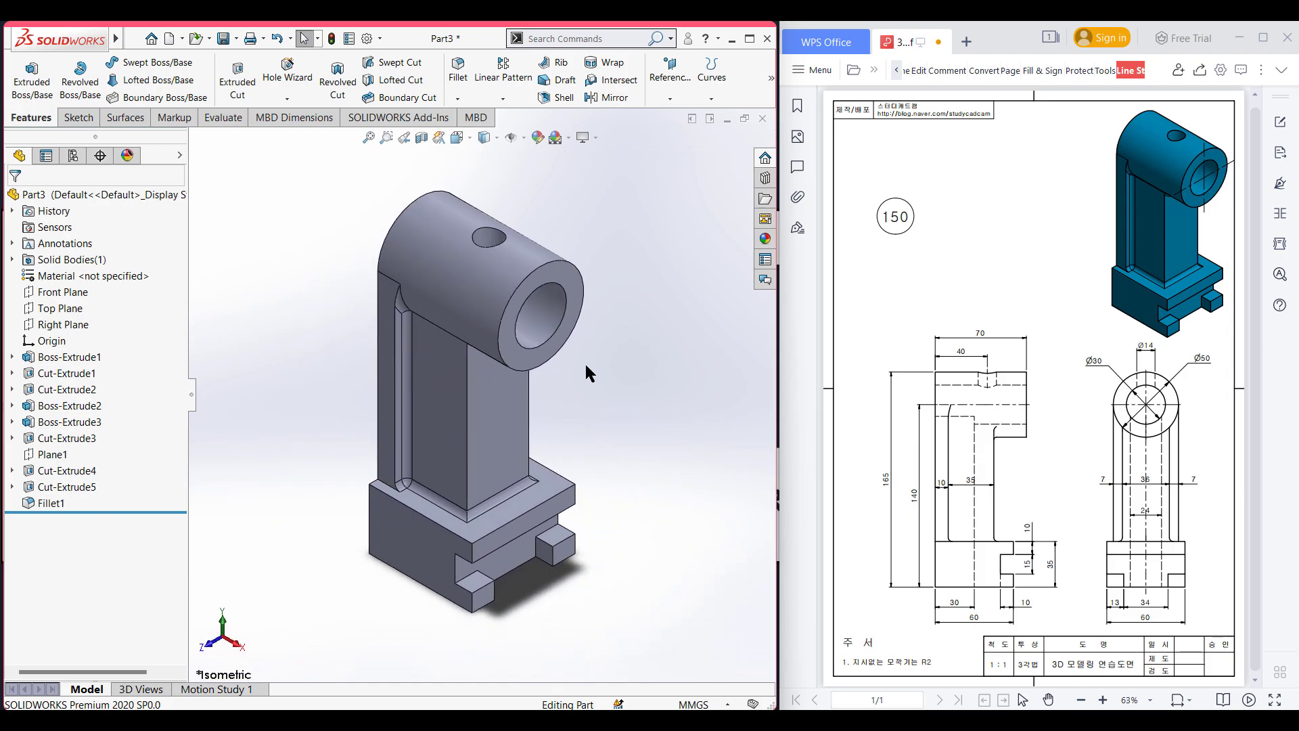